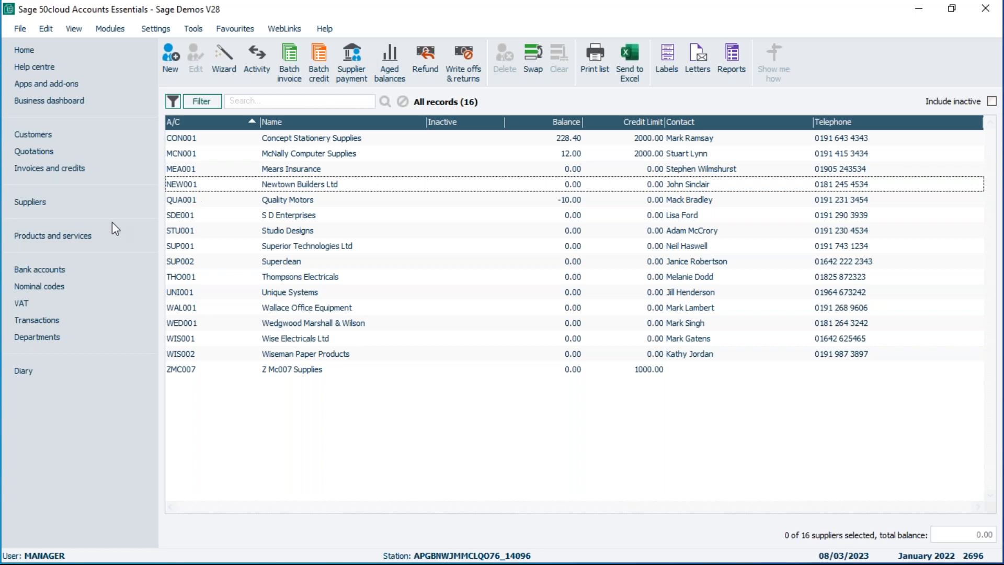
- Start a supplier payment from the Bank Current Account and select Concept Stationery Supplies as the supplier
{"action": "left_click", "coordinate": [46, 269]}
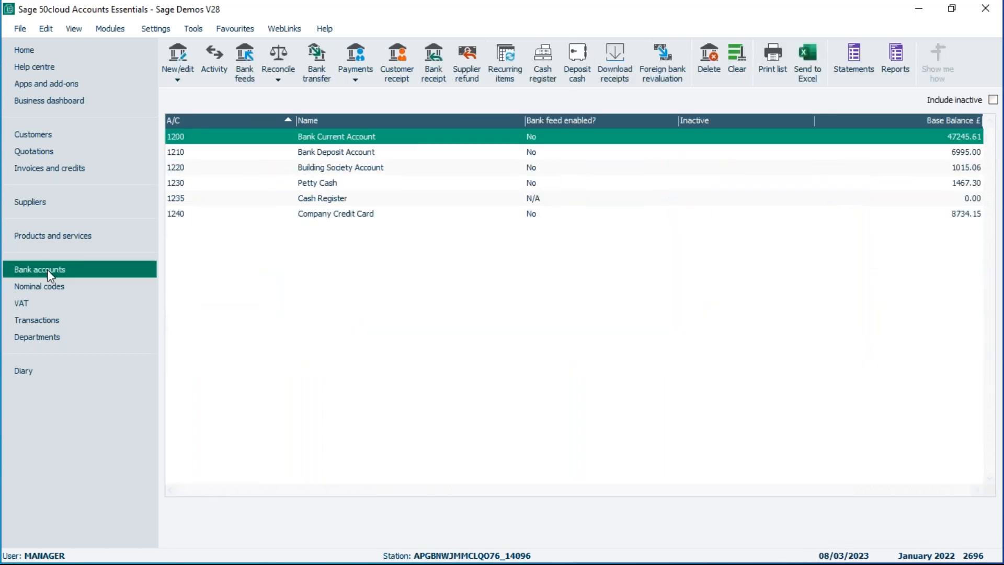
{"action": "left_click", "coordinate": [363, 76]}
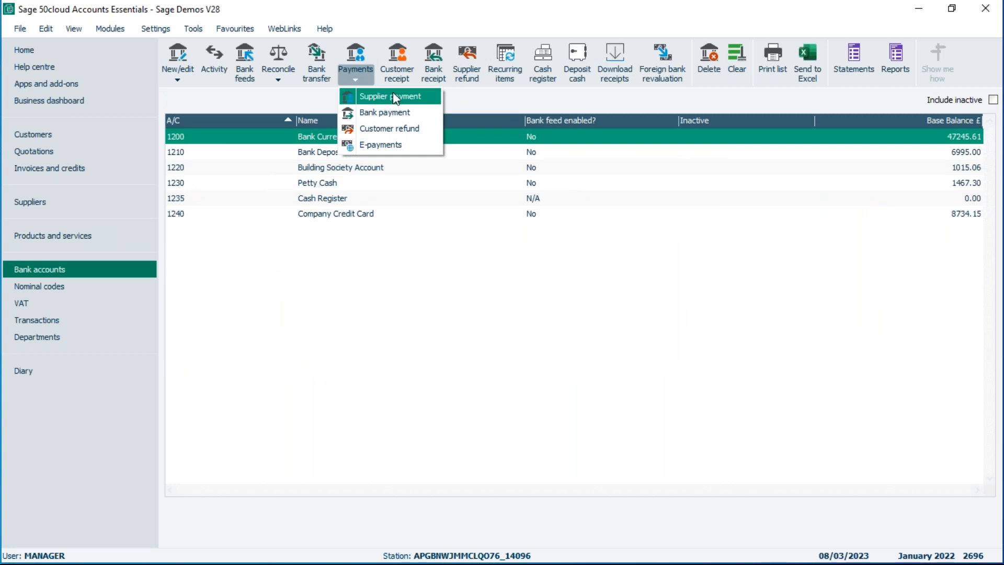
{"action": "left_click", "coordinate": [376, 95]}
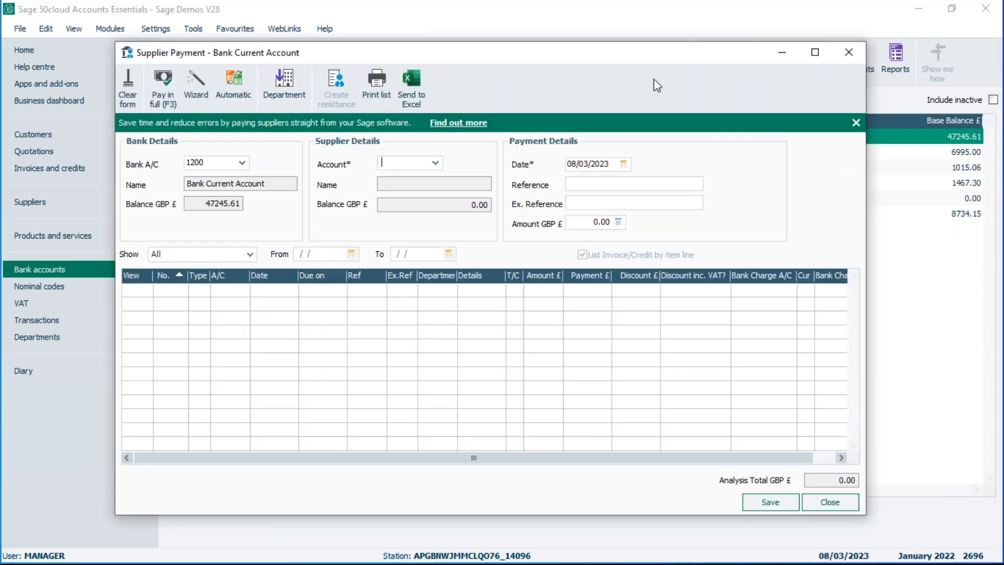
{"action": "left_click", "coordinate": [818, 51]}
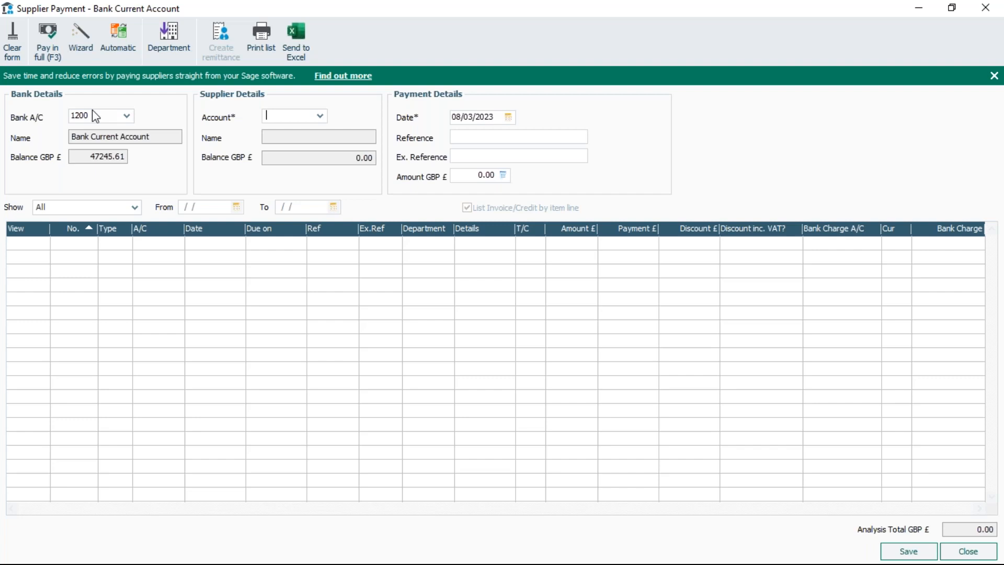
{"action": "left_click", "coordinate": [321, 116]}
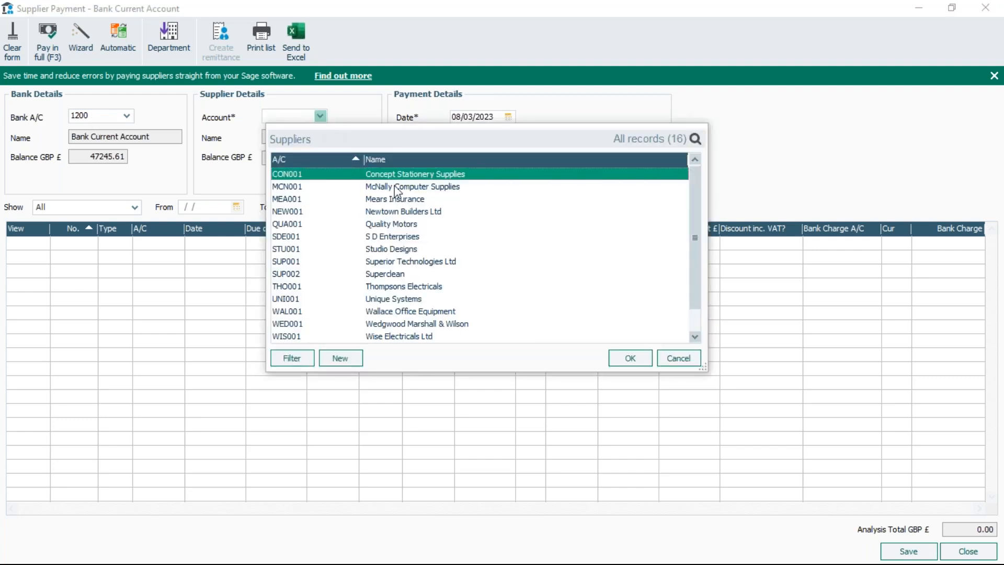
{"action": "double_click", "coordinate": [401, 175]}
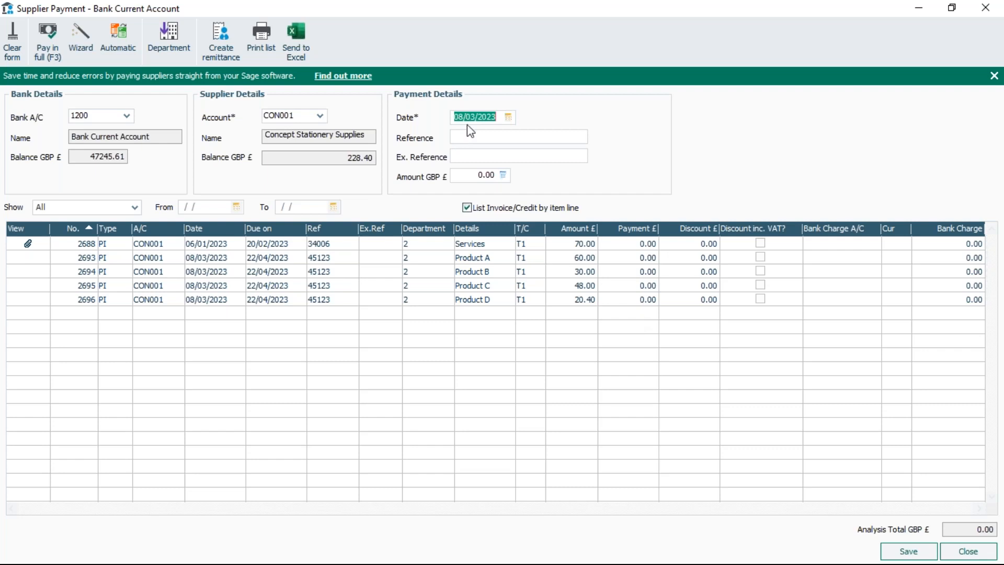
- Set the payment reference to Online and pay the 70.00 Services invoice in full
{"action": "left_click", "coordinate": [477, 136]}
{"action": "type", "text": "Online"}
{"action": "left_click", "coordinate": [630, 243]}
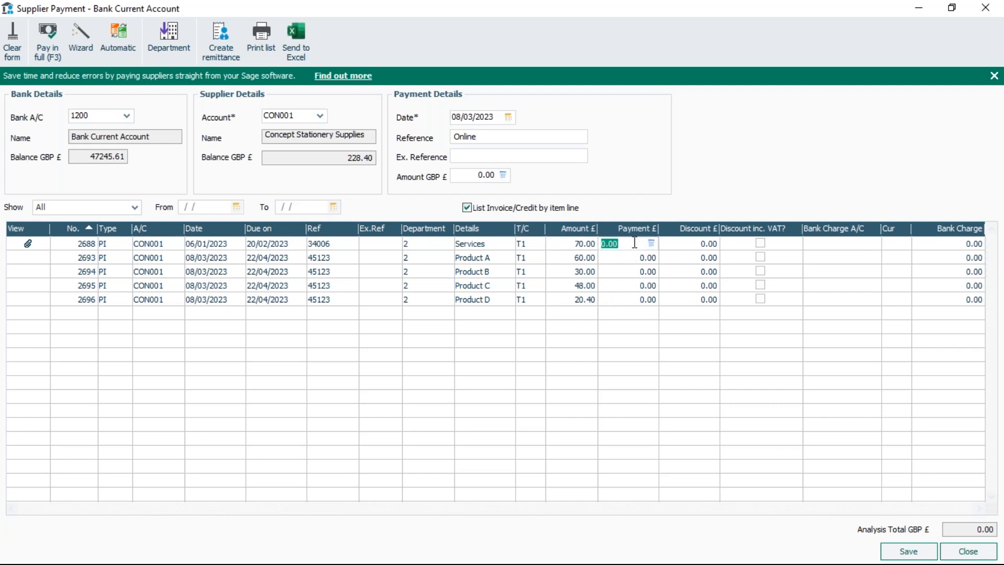
{"action": "left_click", "coordinate": [47, 37]}
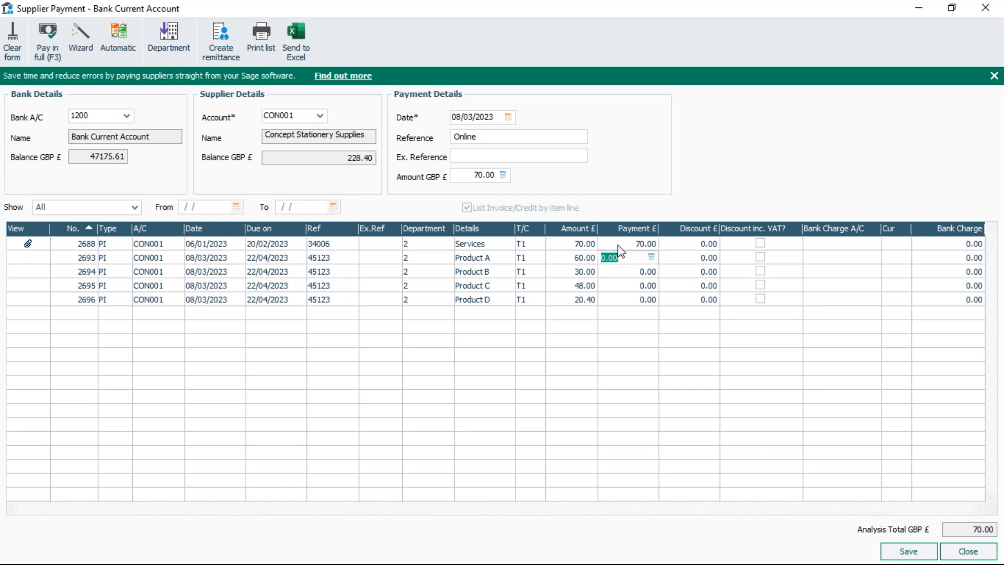
- Create the remittance advice with the A4 Remittance Layout - Plain Paper and output it to email
{"action": "left_click", "coordinate": [223, 36]}
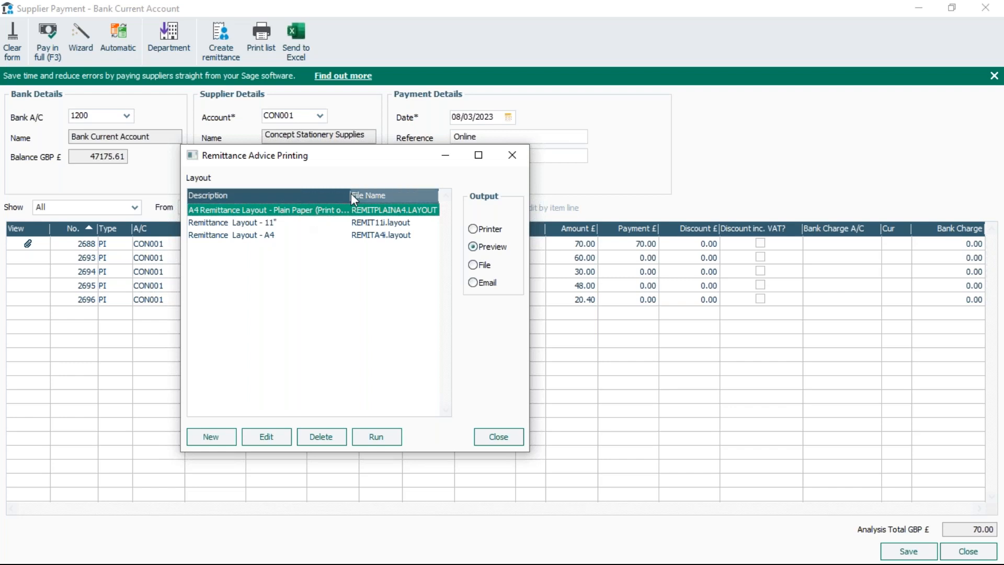
{"action": "left_click", "coordinate": [477, 153]}
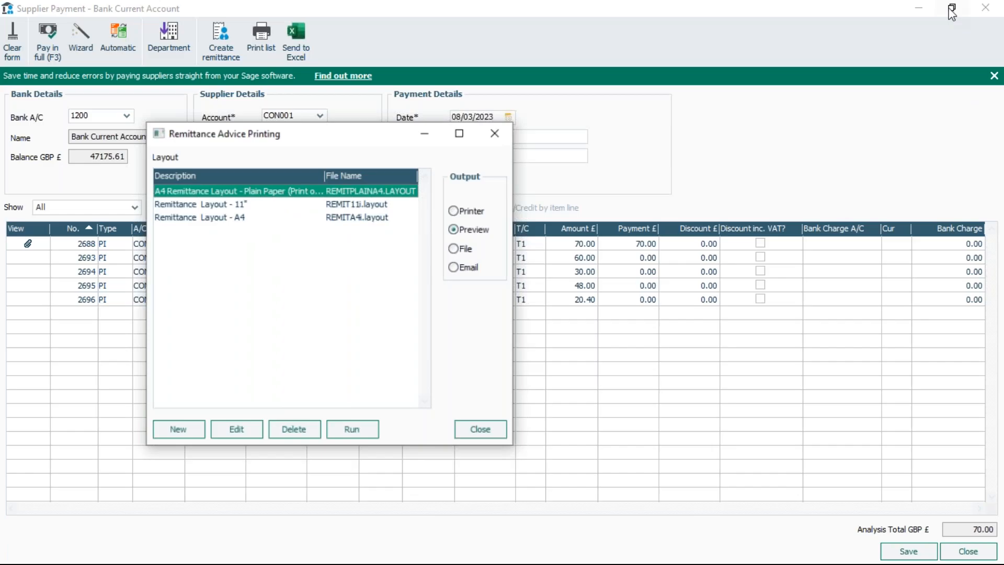
{"action": "left_click", "coordinate": [951, 8]}
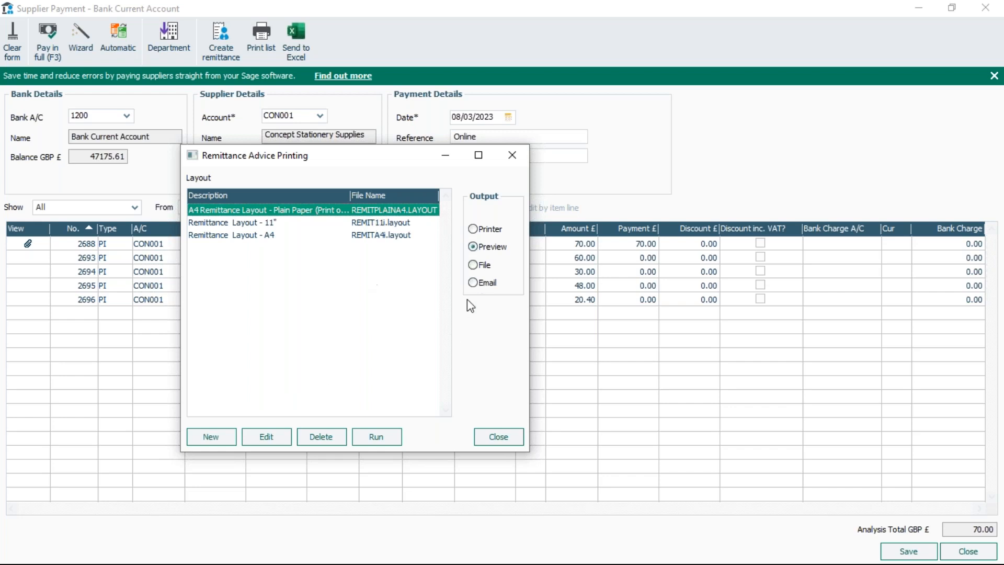
{"action": "left_click", "coordinate": [473, 283]}
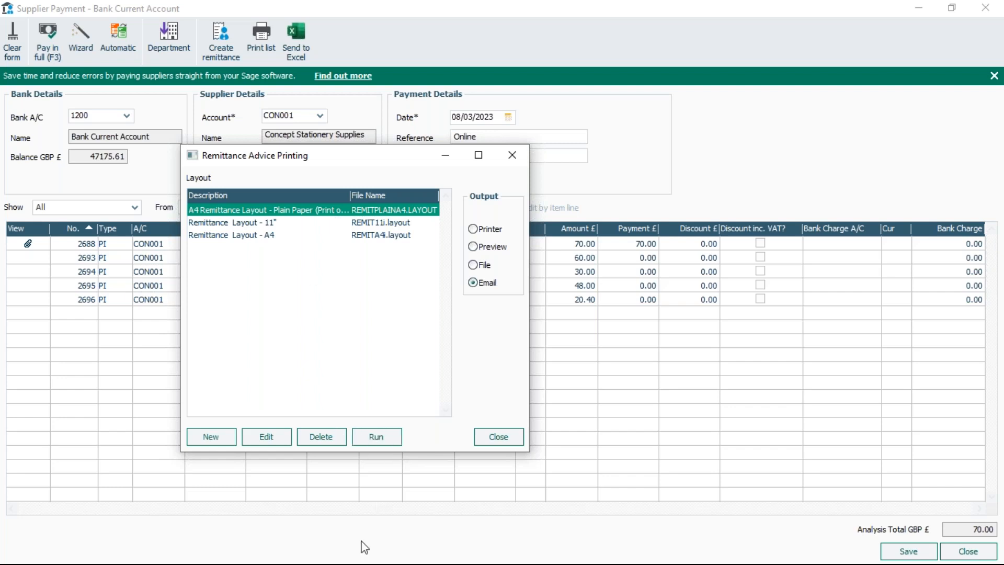
{"action": "left_click", "coordinate": [381, 437]}
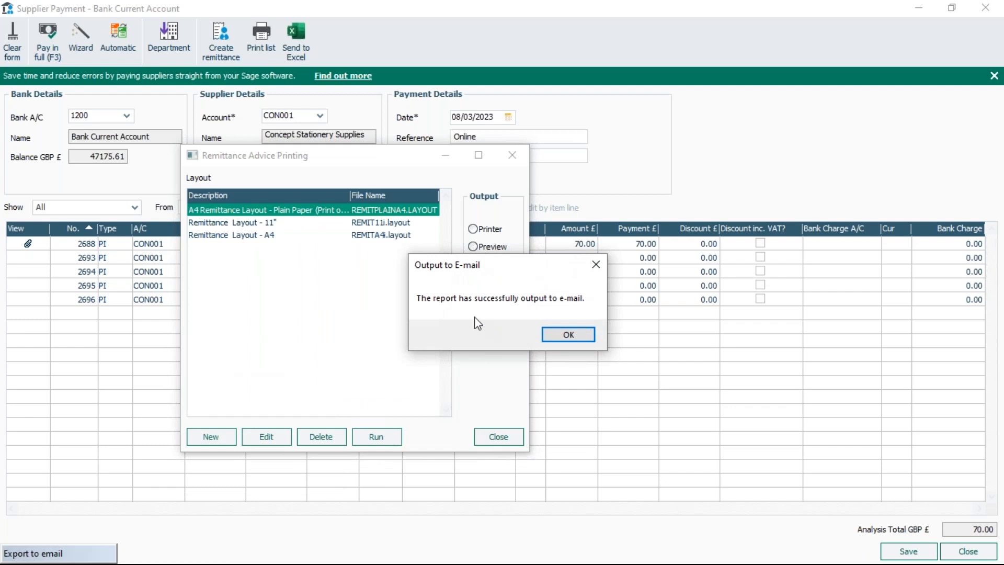
{"action": "left_click", "coordinate": [573, 339]}
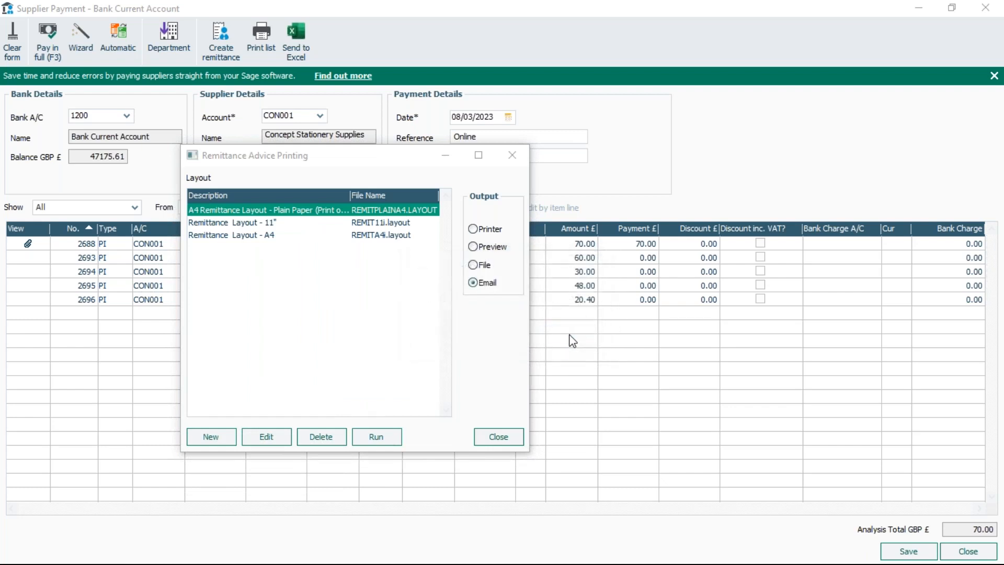
{"action": "left_click", "coordinate": [497, 437]}
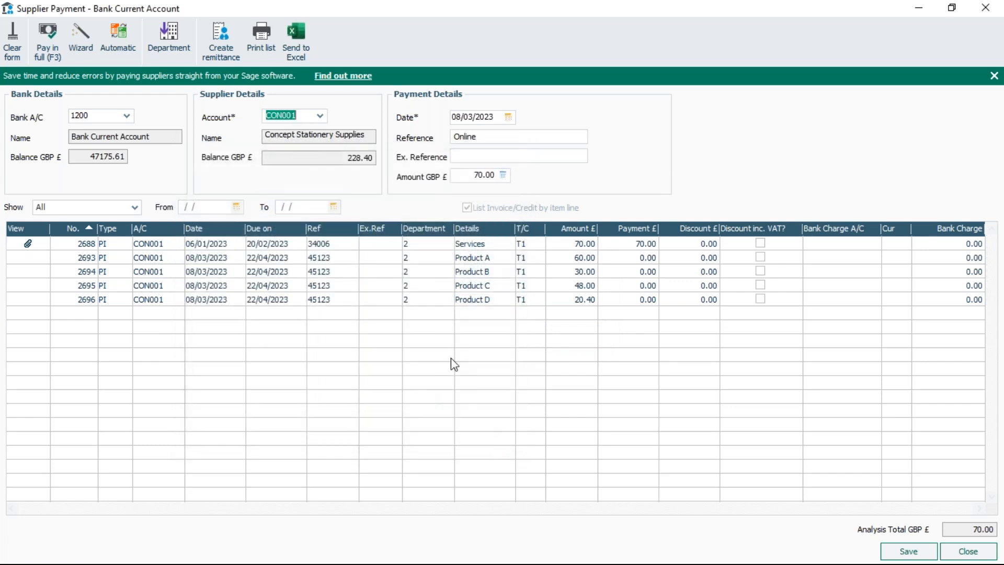
- Save the supplier payment to Concept Stationery Supplies and close the payment window
{"action": "left_click", "coordinate": [907, 557]}
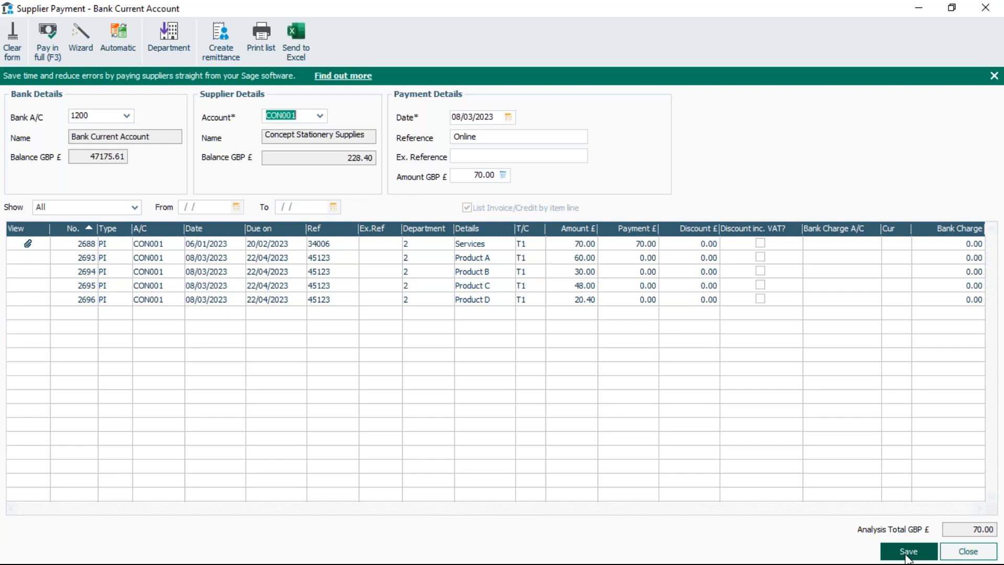
{"action": "left_click", "coordinate": [907, 553]}
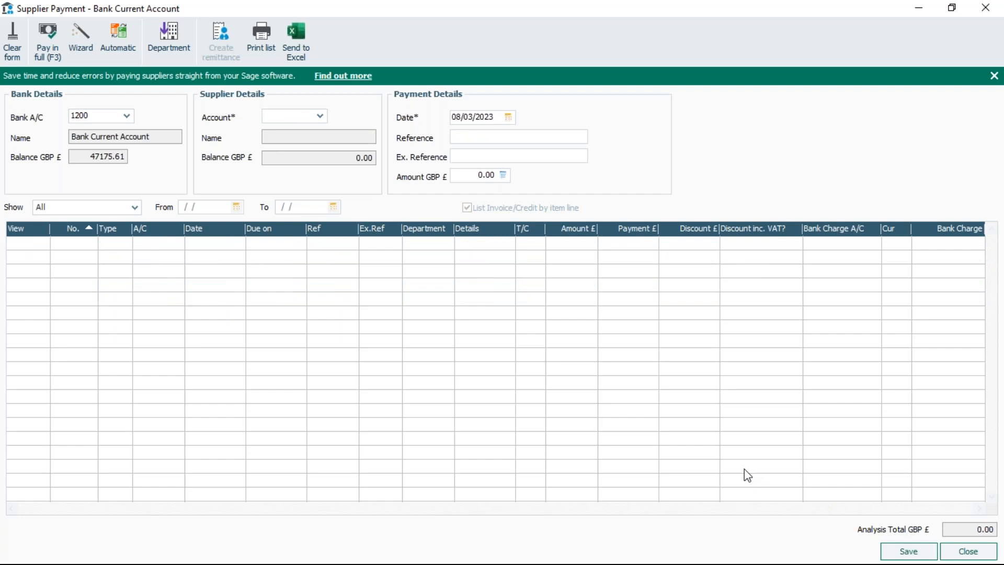
{"action": "left_click", "coordinate": [974, 553]}
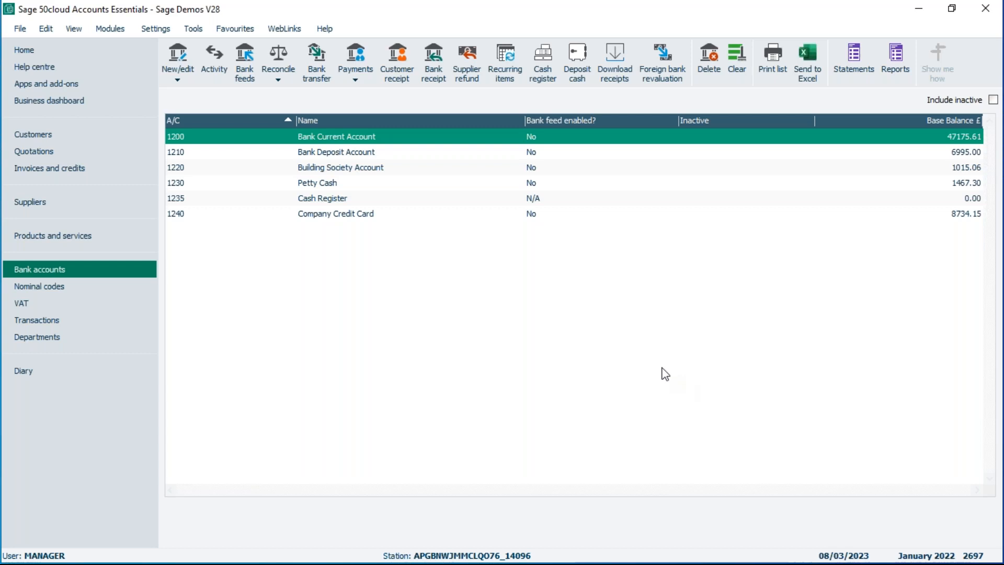
{"action": "left_click", "coordinate": [356, 80]}
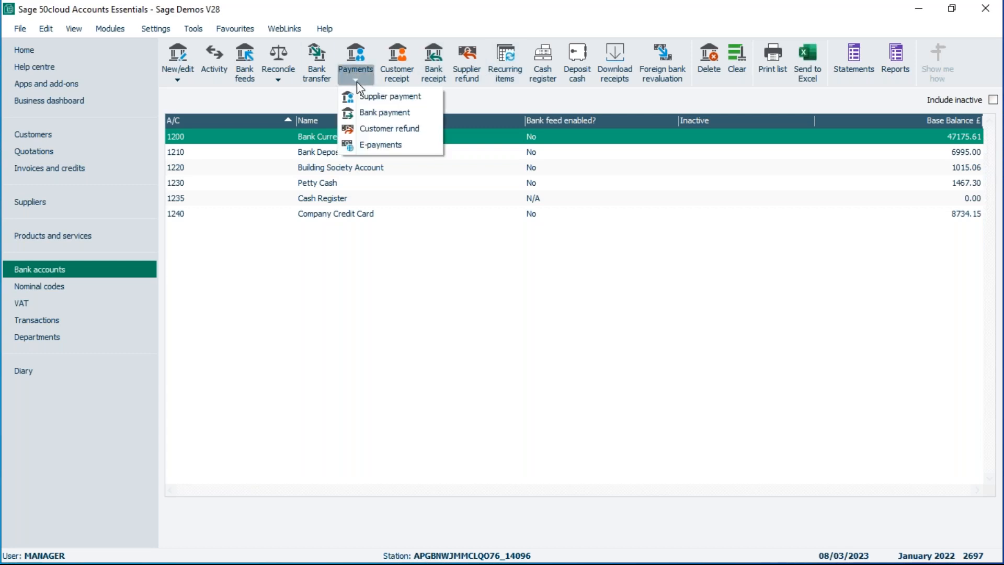
{"action": "left_click", "coordinate": [377, 97]}
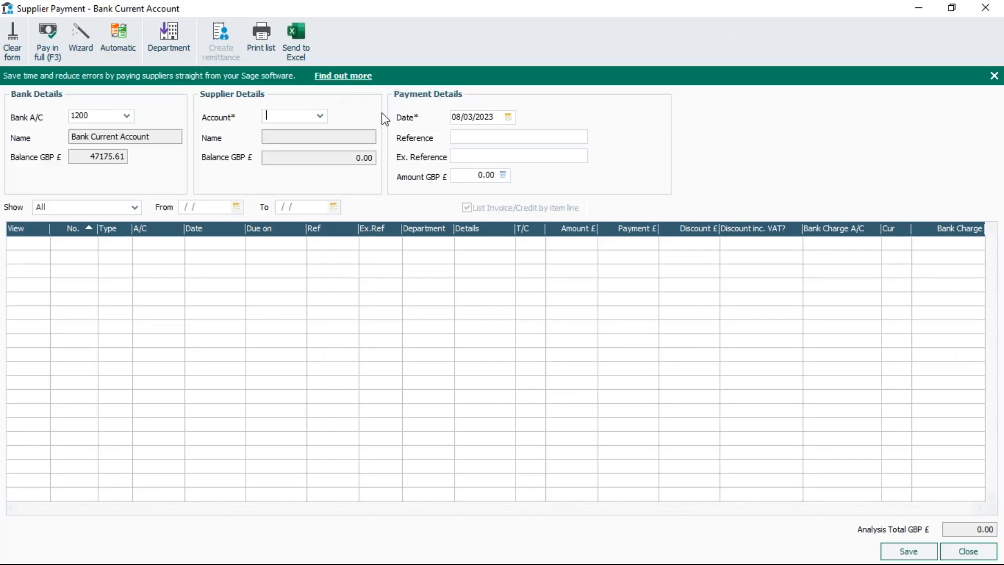
{"action": "left_click", "coordinate": [321, 116]}
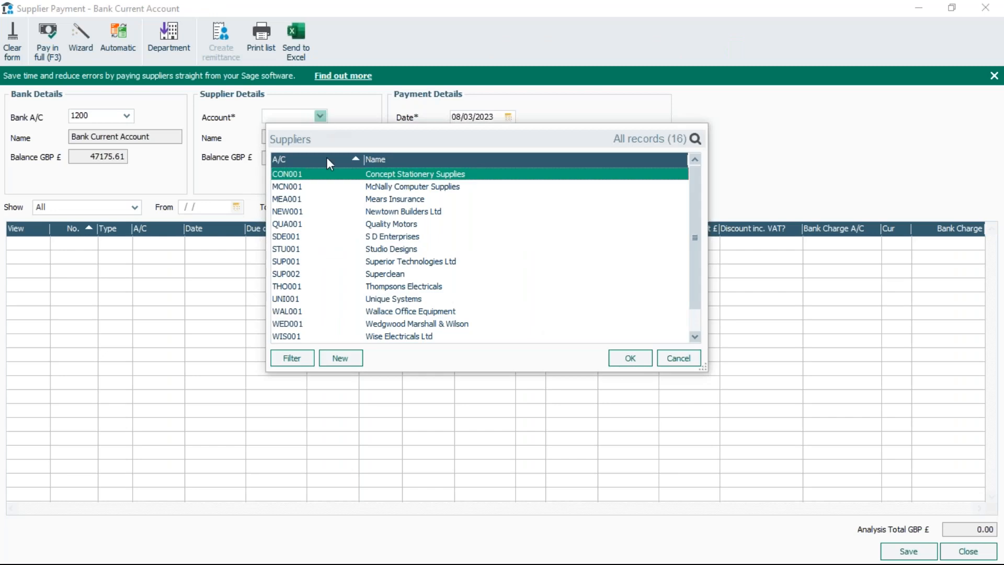
{"action": "double_click", "coordinate": [359, 174]}
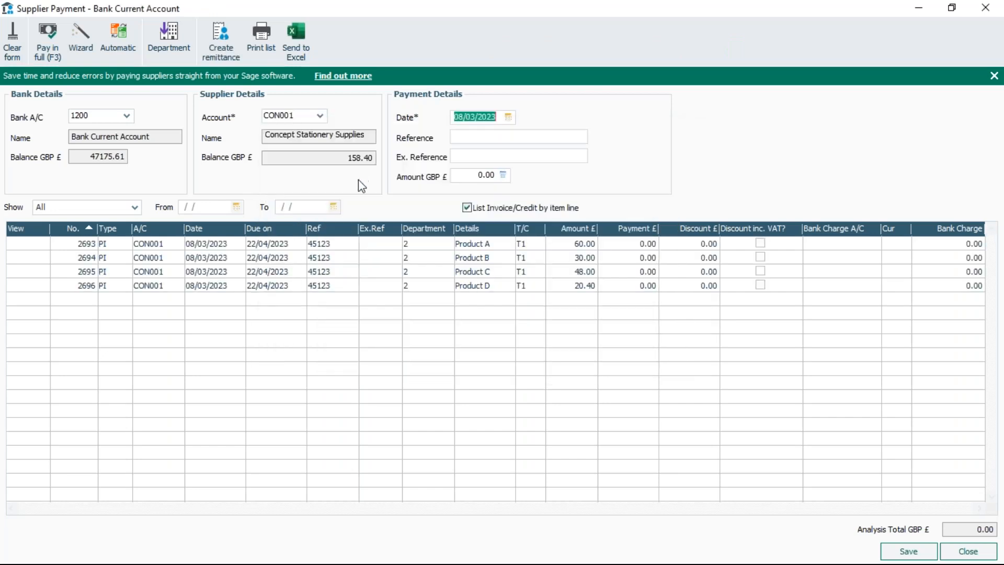
{"action": "left_click", "coordinate": [556, 243]}
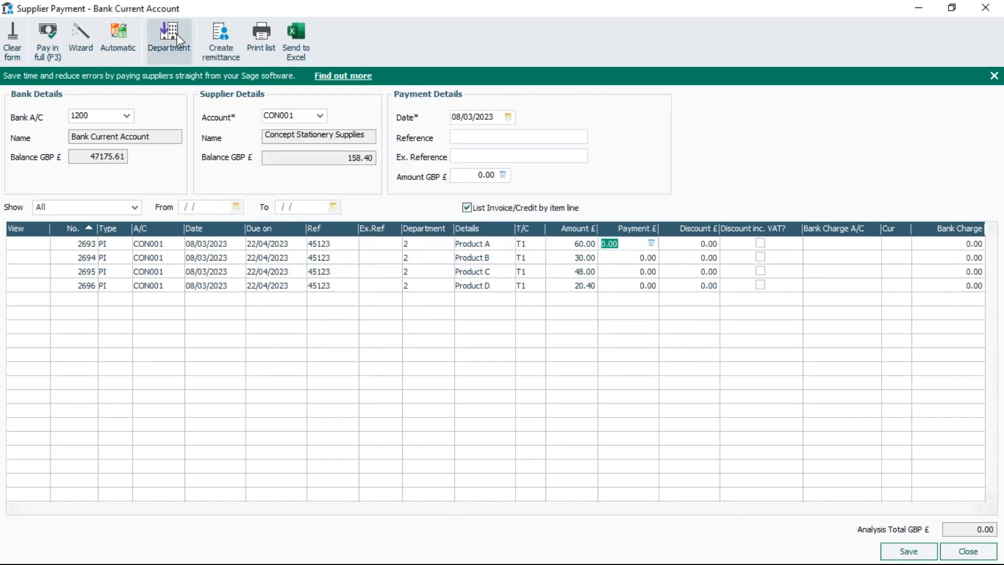
{"action": "left_click", "coordinate": [46, 41]}
{"action": "left_click", "coordinate": [493, 137]}
{"action": "type", "text": "Online"}
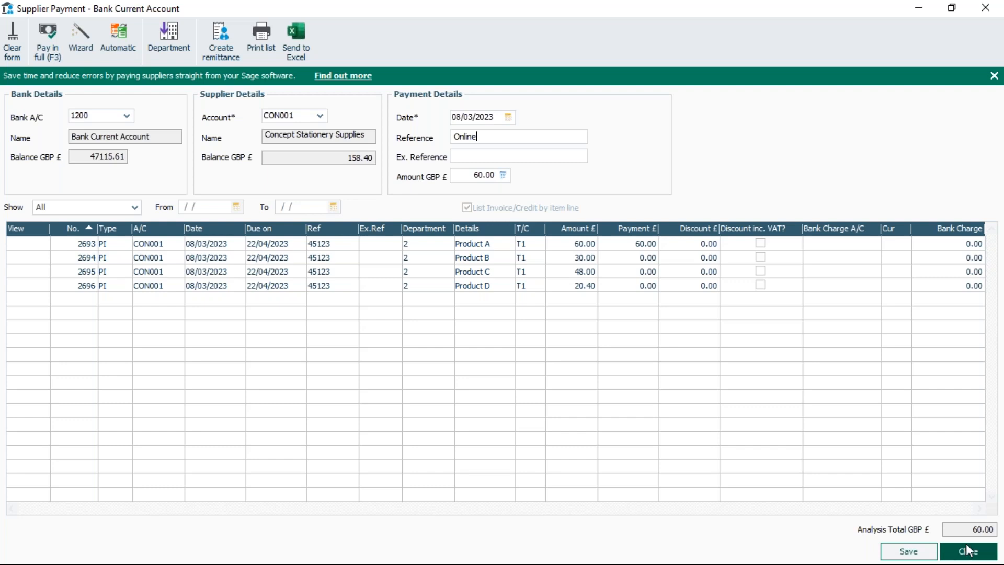
{"action": "left_click", "coordinate": [13, 40]}
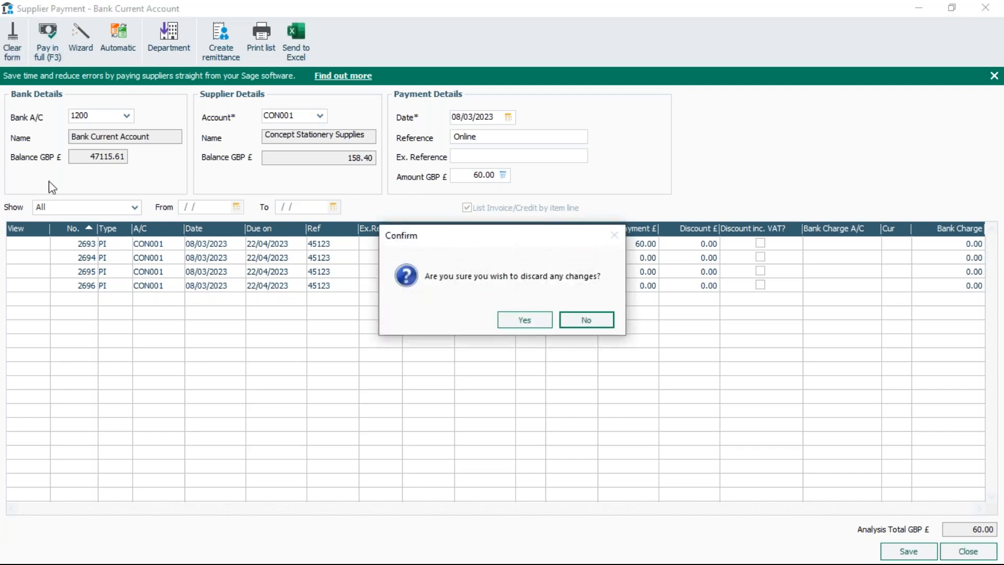
{"action": "left_click", "coordinate": [524, 320]}
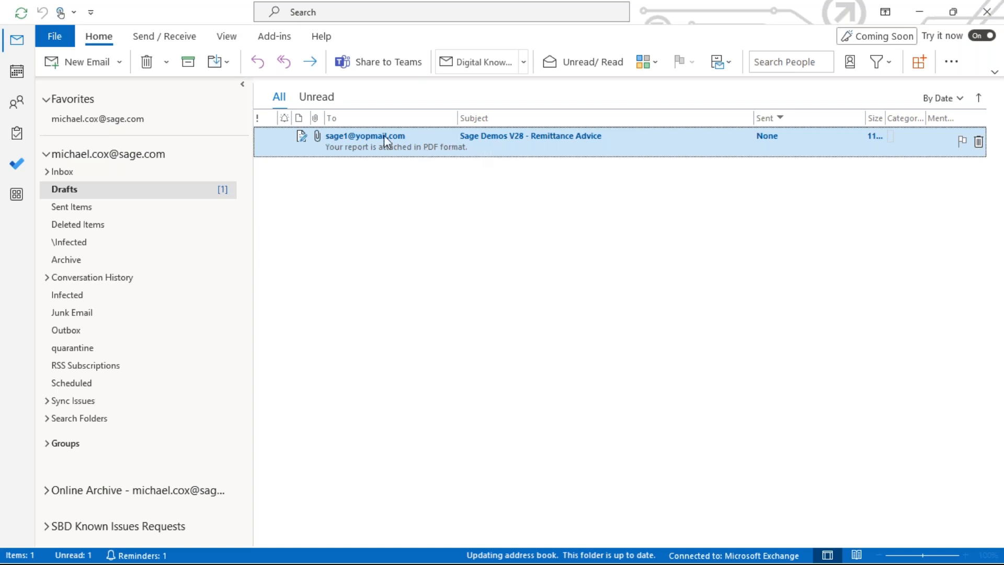
- In Outlook, insert the signature into the Remittance Advice draft and send it to the supplier
{"action": "double_click", "coordinate": [488, 152]}
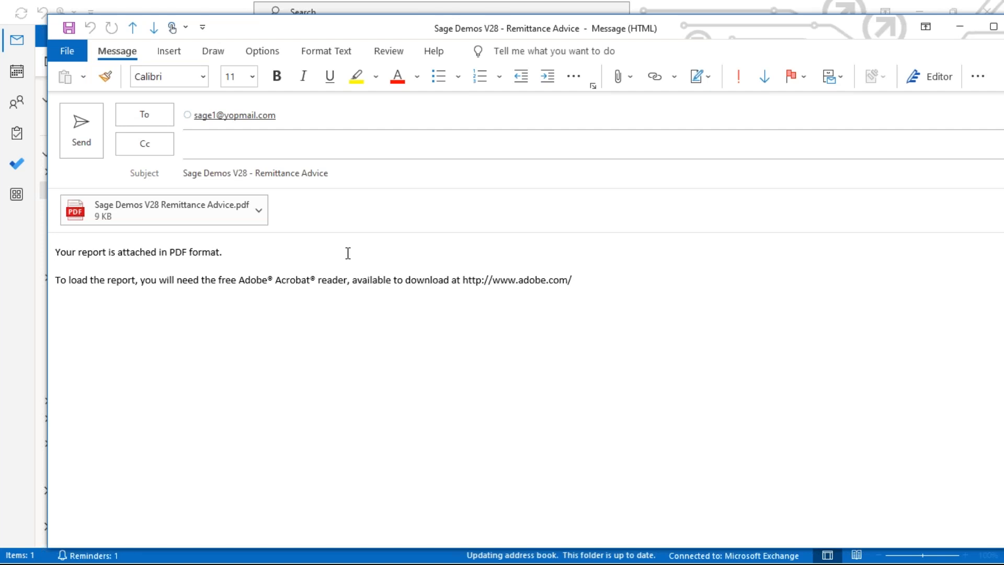
{"action": "left_click", "coordinate": [169, 50]}
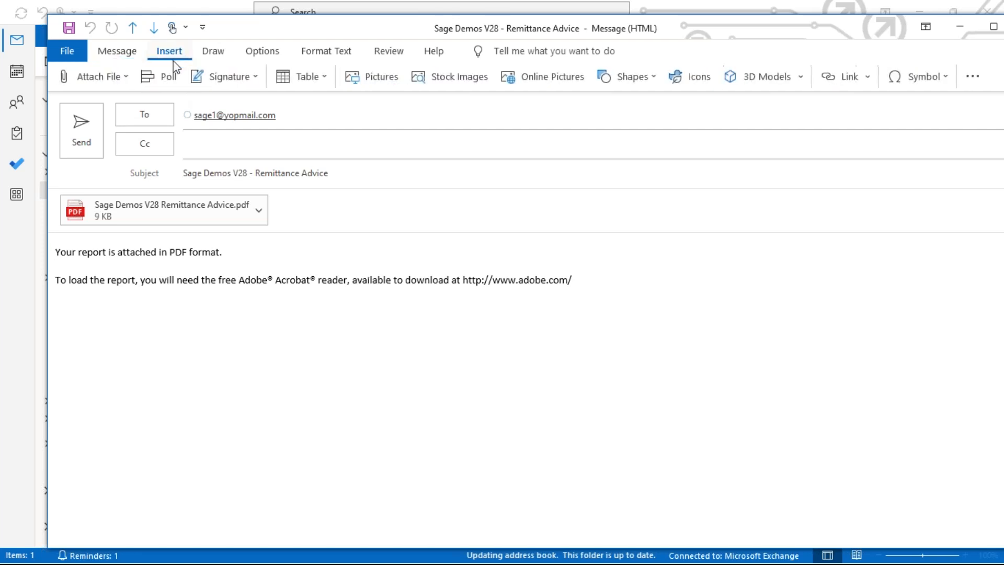
{"action": "left_click", "coordinate": [238, 78]}
{"action": "left_click", "coordinate": [228, 102]}
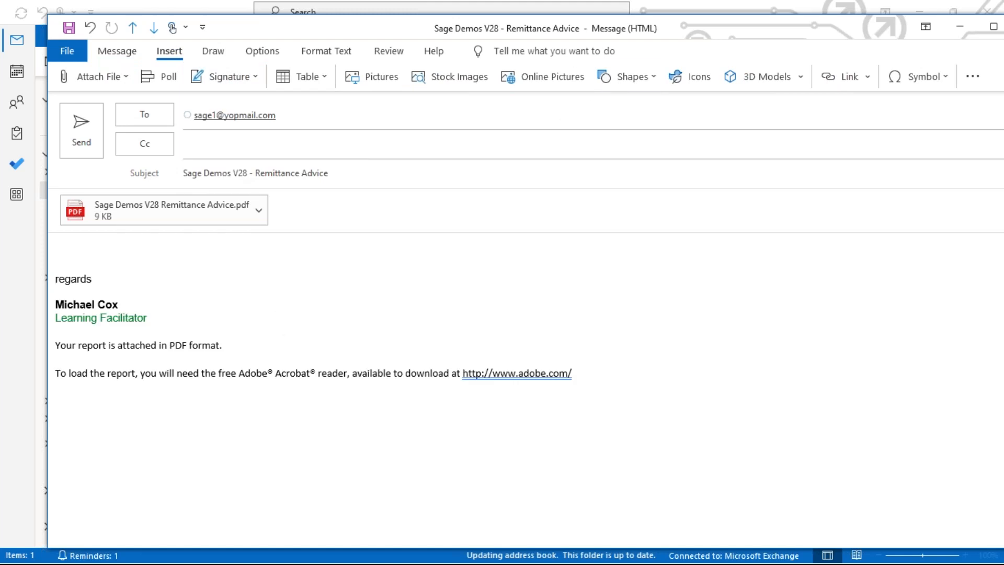
{"action": "left_click", "coordinate": [83, 130]}
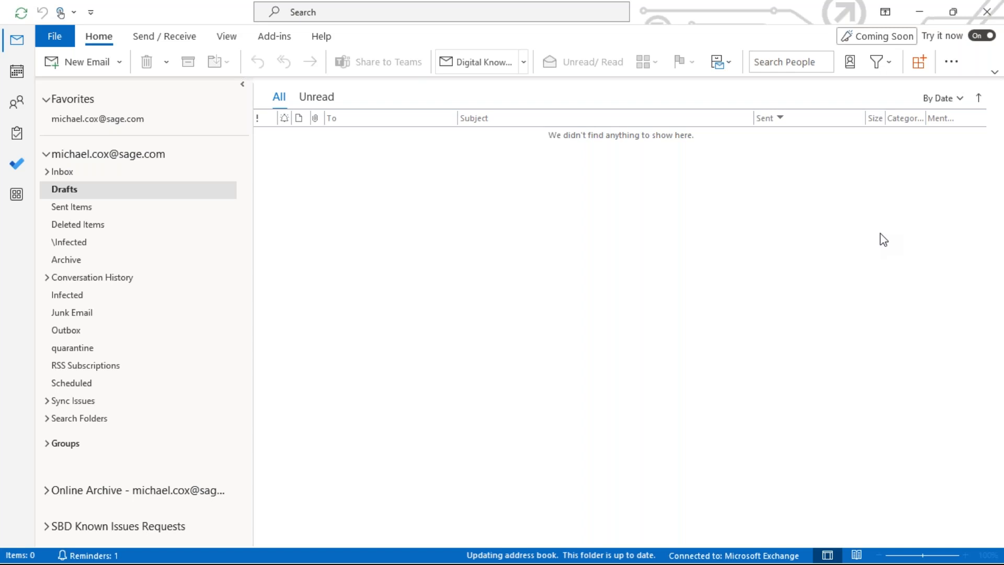
{"action": "left_click", "coordinate": [921, 8]}
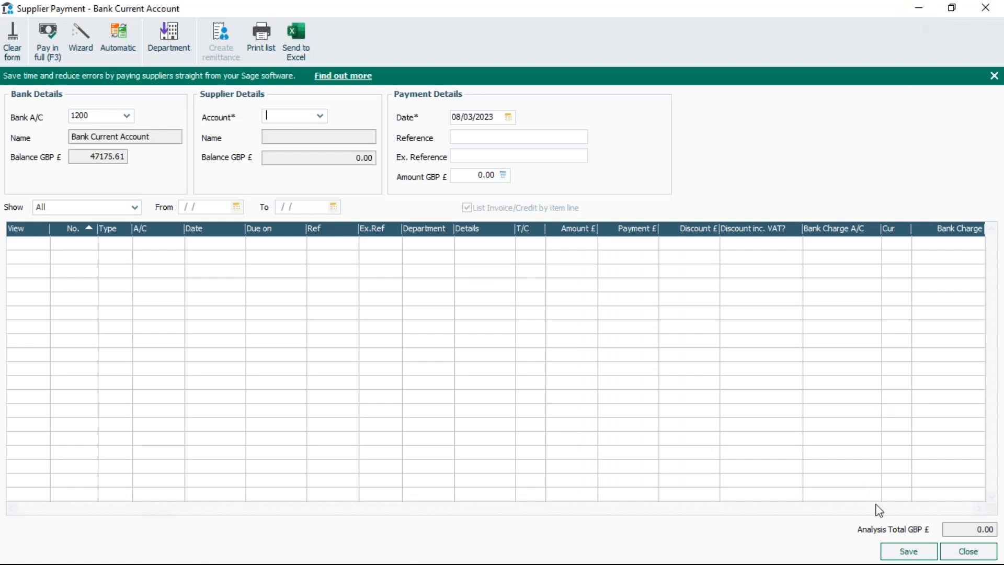
- Close the empty supplier payment window and exit Sage 50cloud Accounts without backing up the data
{"action": "left_click", "coordinate": [971, 551]}
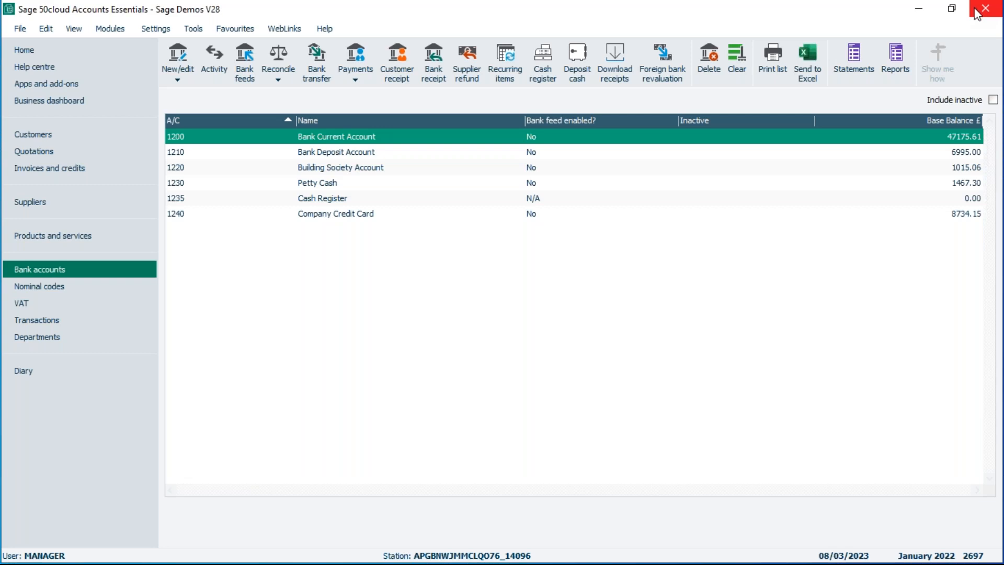
{"action": "left_click", "coordinate": [976, 13]}
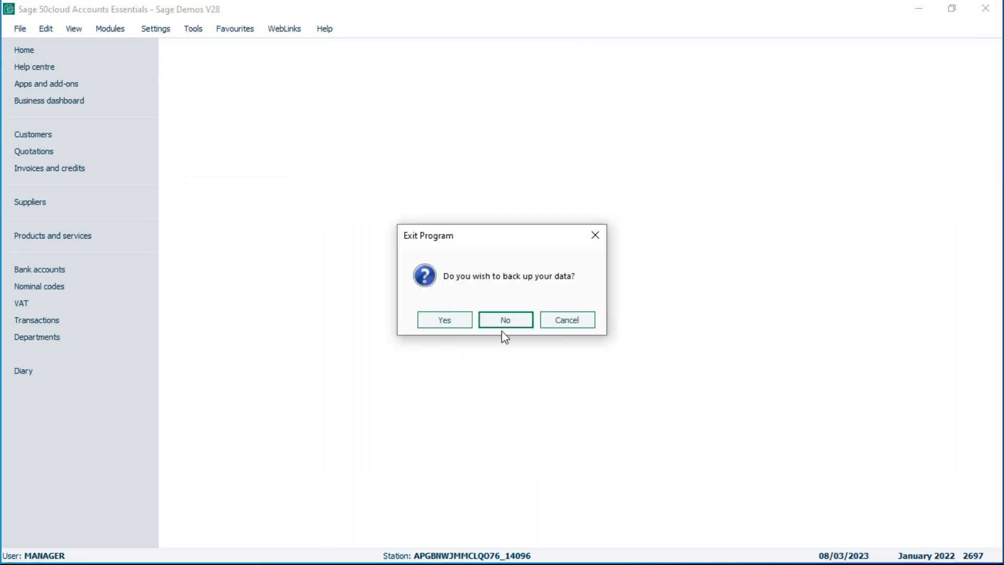
{"action": "left_click", "coordinate": [505, 320]}
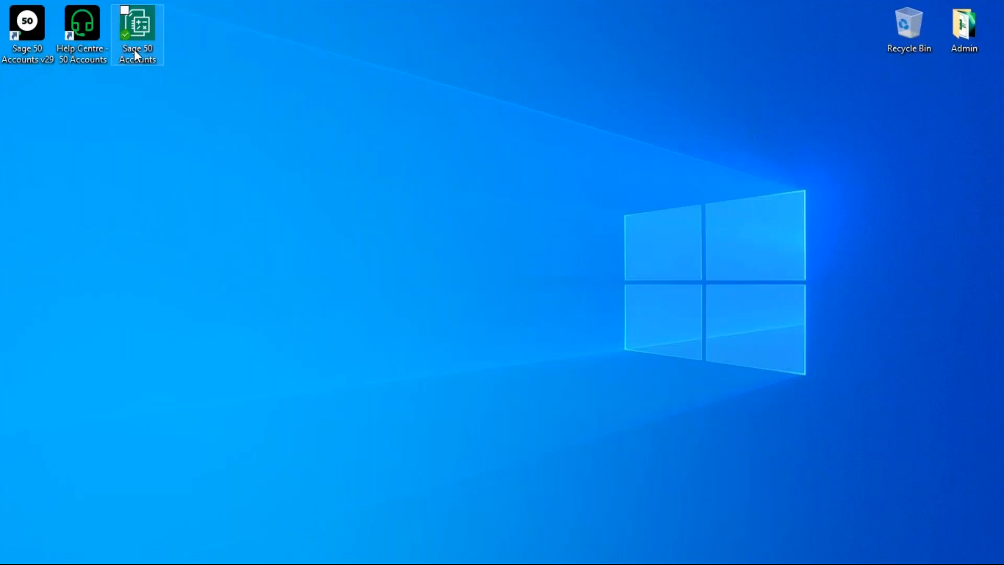
{"action": "left_click", "coordinate": [30, 28]}
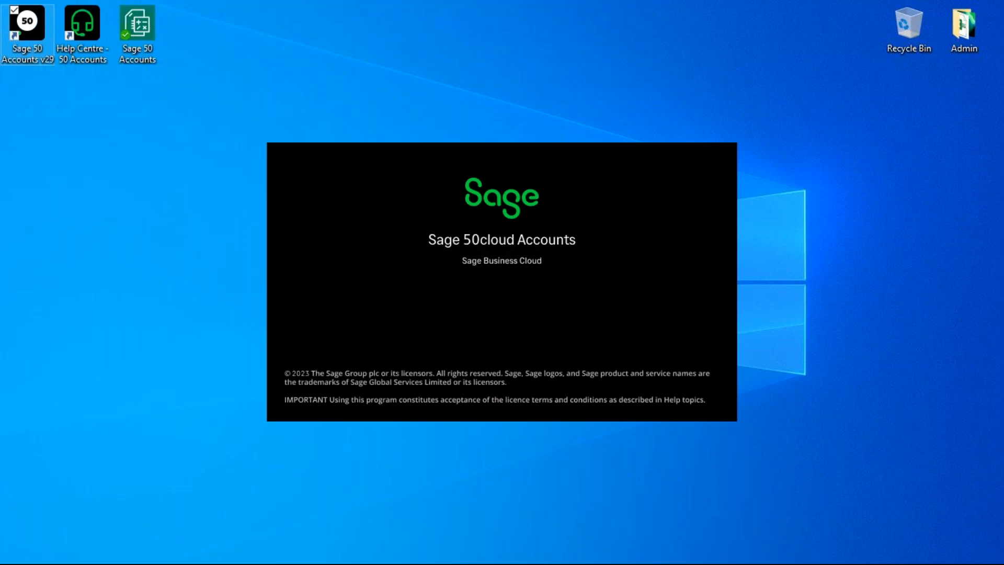
{"action": "left_click", "coordinate": [145, 61]}
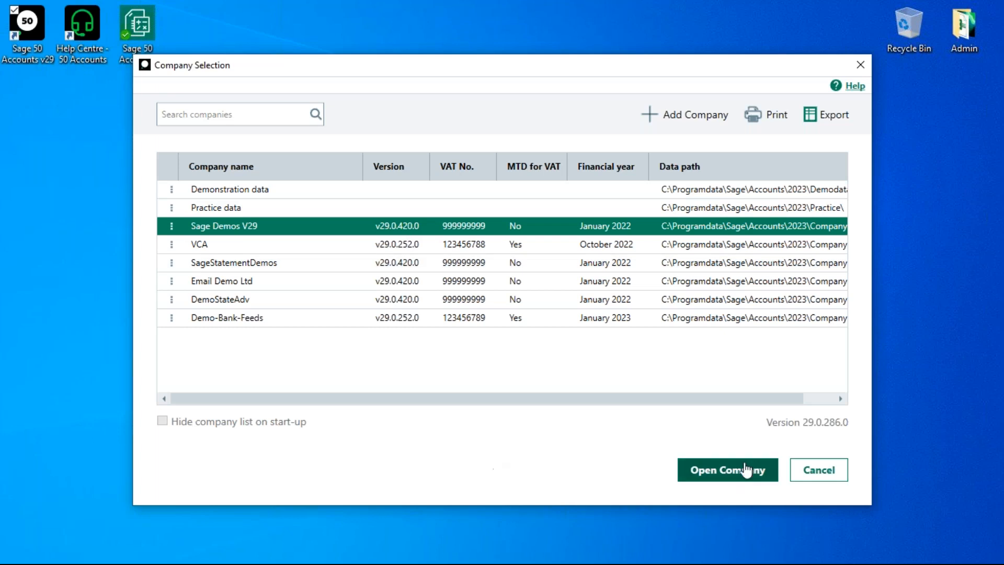
{"action": "left_click", "coordinate": [728, 473]}
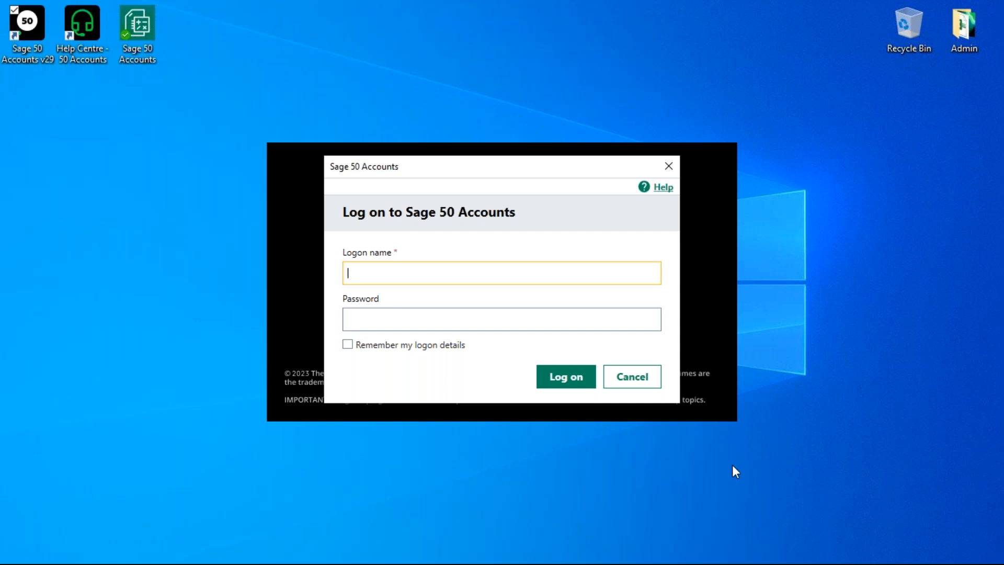
{"action": "type", "text": "manager"}
{"action": "key", "text": "Tab"}
{"action": "type", "text": "**"}
{"action": "key", "text": "Return"}
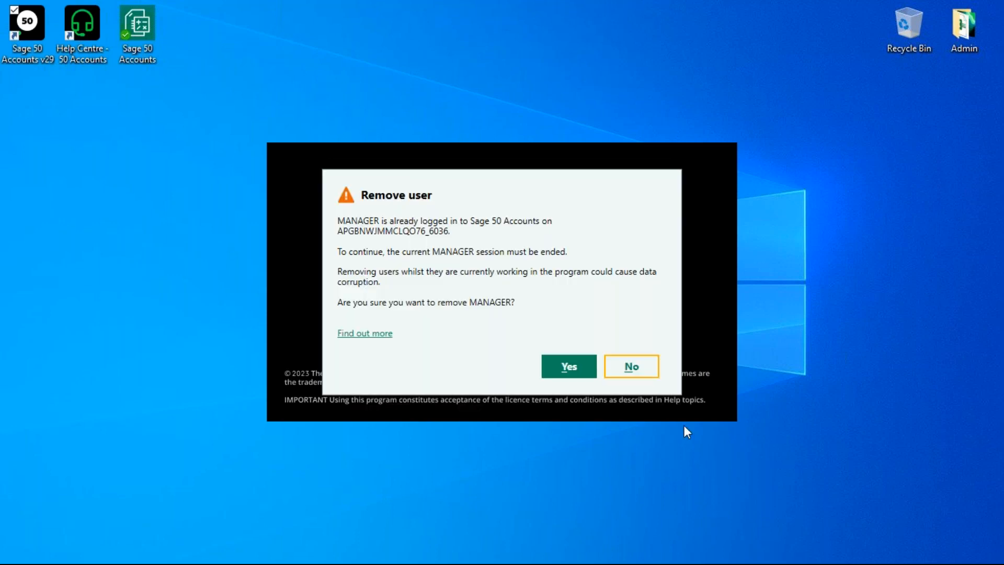
{"action": "left_click", "coordinate": [634, 363]}
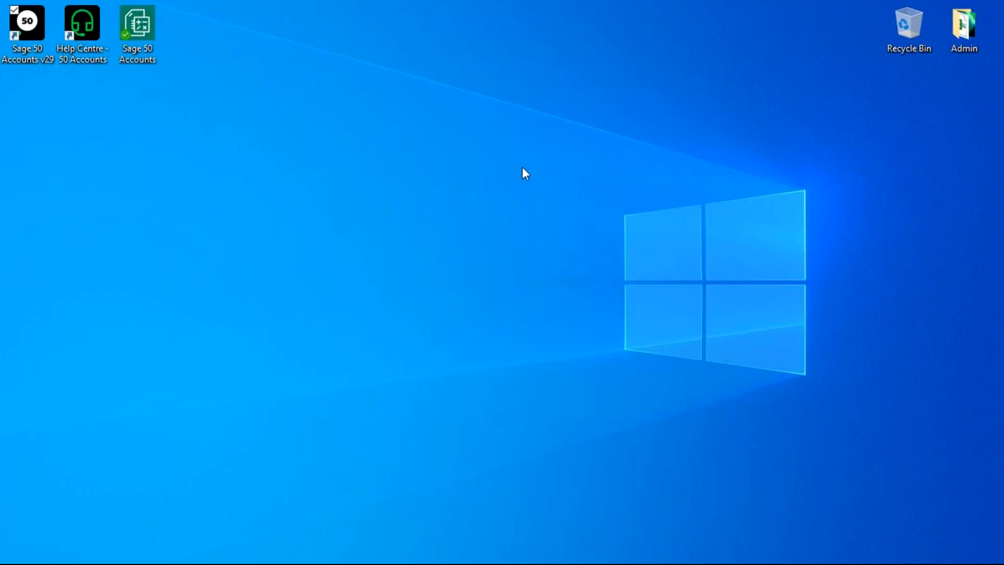
- Launch Sage 50 Accounts v29, open the Sage Demos V29 company, and log on as manager with the account password
{"action": "double_click", "coordinate": [27, 24]}
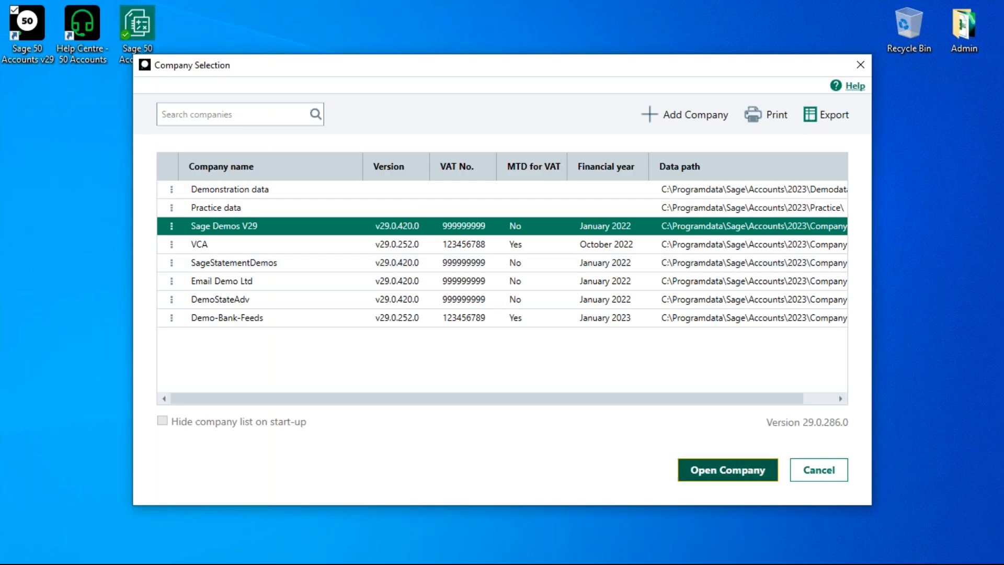
{"action": "left_click", "coordinate": [729, 468]}
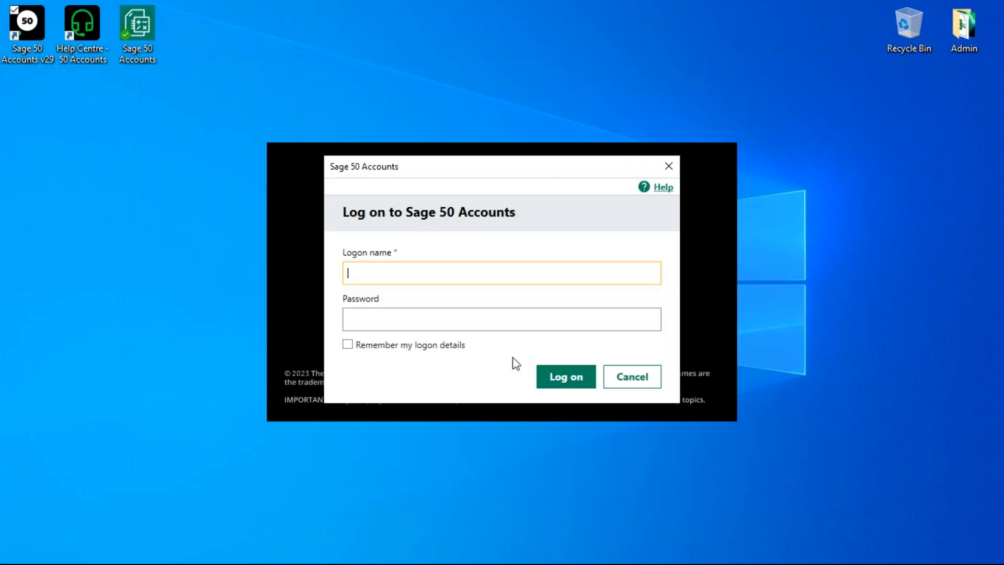
{"action": "type", "text": "manager"}
{"action": "key", "text": "Tab"}
{"action": "type", "text": "••"}
{"action": "key", "text": "Return"}
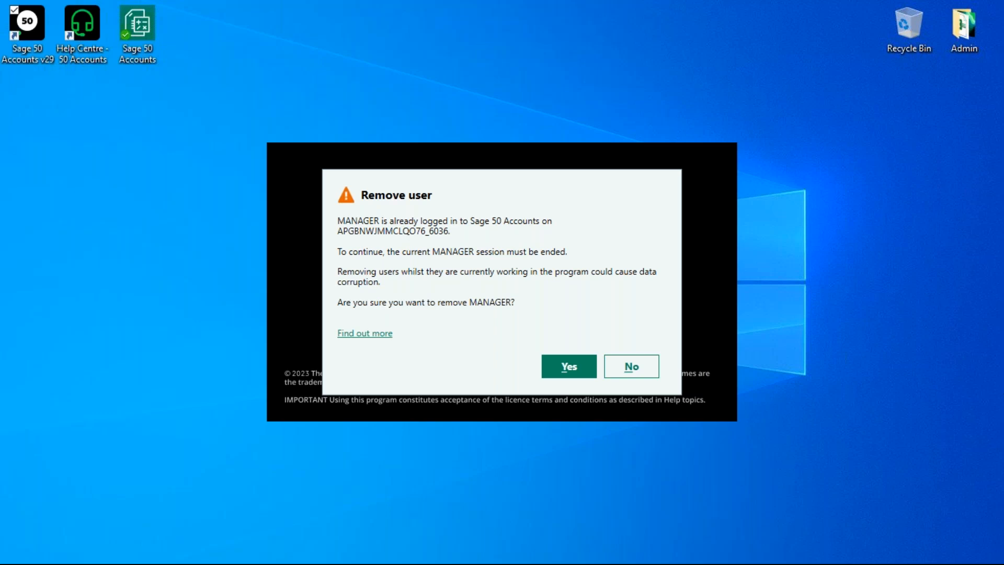
- Confirm removing the existing MANAGER session and dismiss the Advice Centre message at start-up
{"action": "left_click", "coordinate": [564, 358]}
{"action": "left_click", "coordinate": [301, 106]}
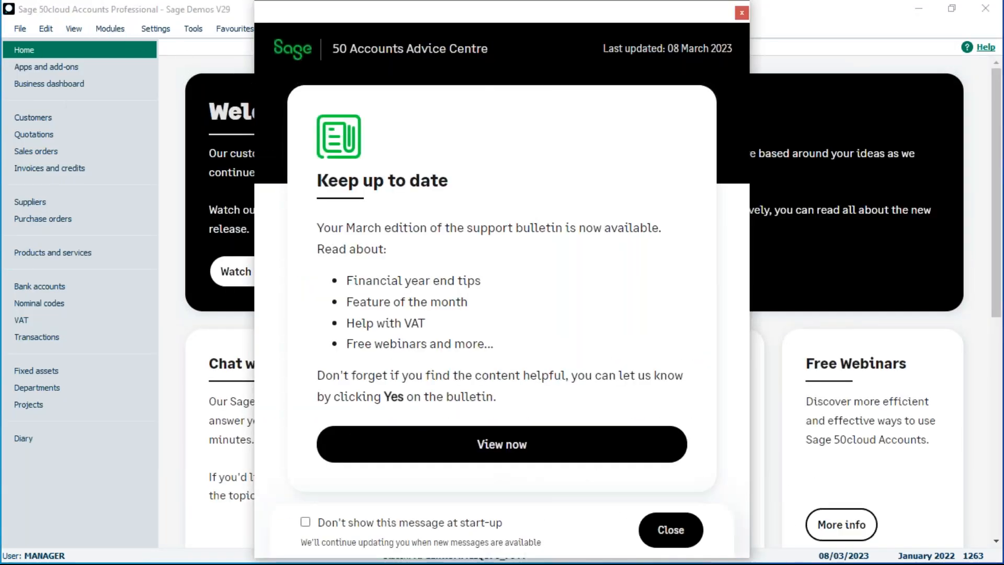
{"action": "left_click", "coordinate": [673, 530]}
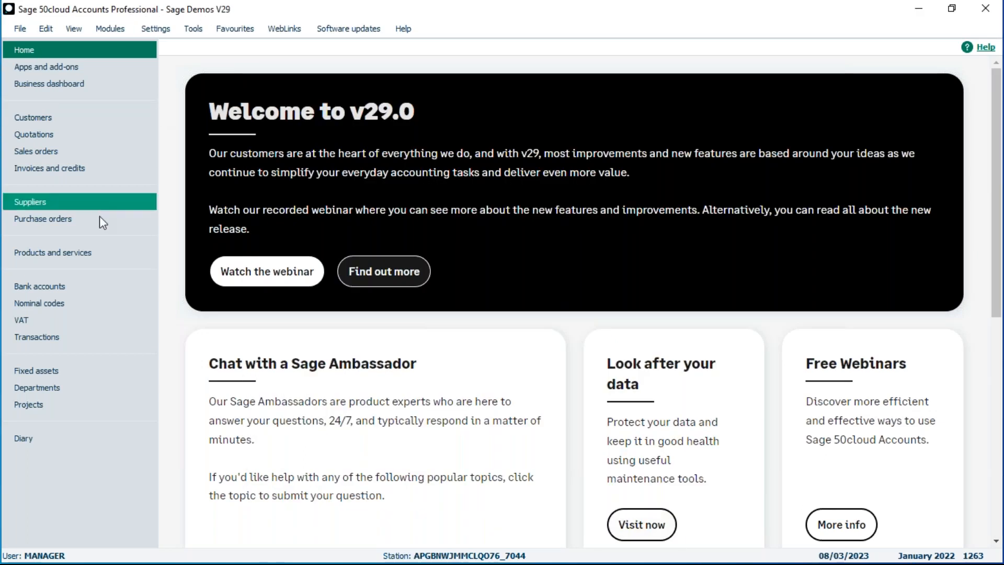
- Review the supplier records and the payment options for bank accounts, including Remittances
{"action": "left_click", "coordinate": [33, 203]}
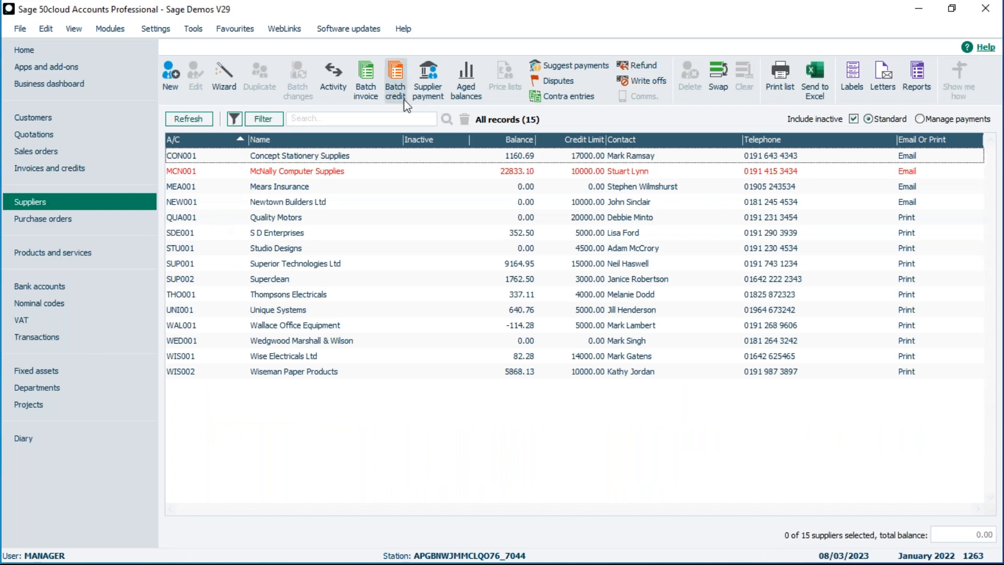
{"action": "left_click", "coordinate": [42, 285]}
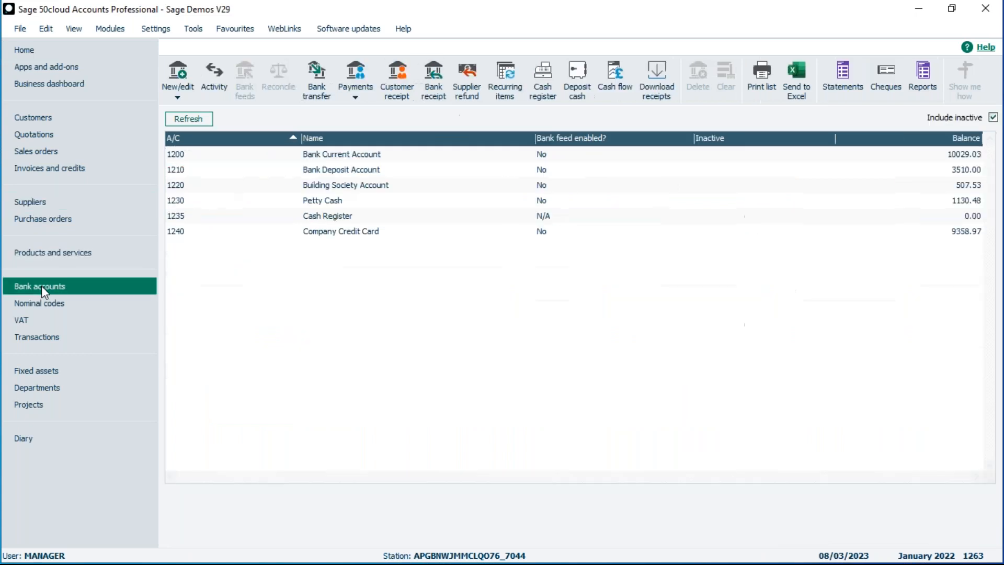
{"action": "left_click", "coordinate": [360, 105]}
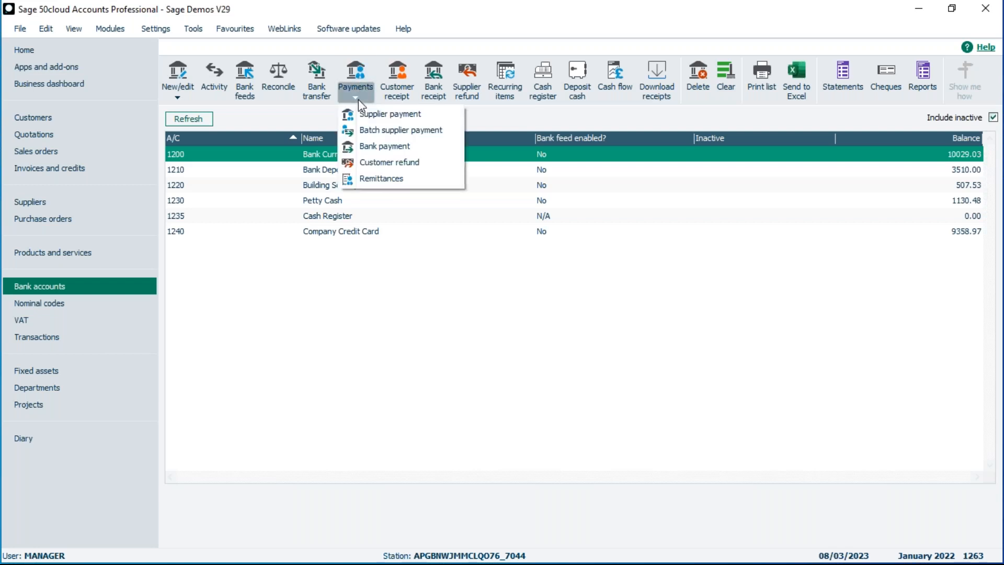
{"action": "left_click", "coordinate": [378, 178]}
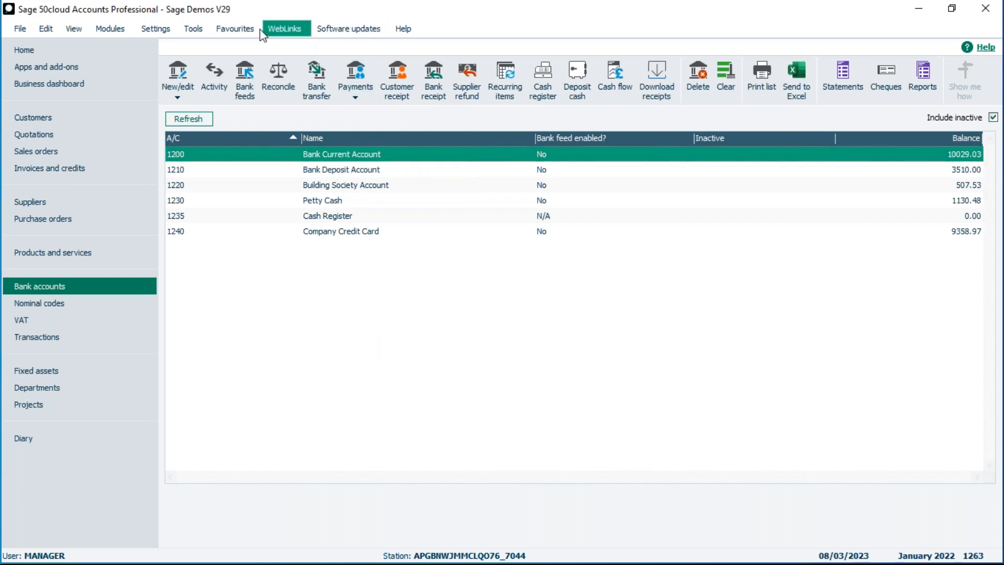
- Enable Always Create Remittance in the bank defaults and apply the change
{"action": "left_click", "coordinate": [154, 30]}
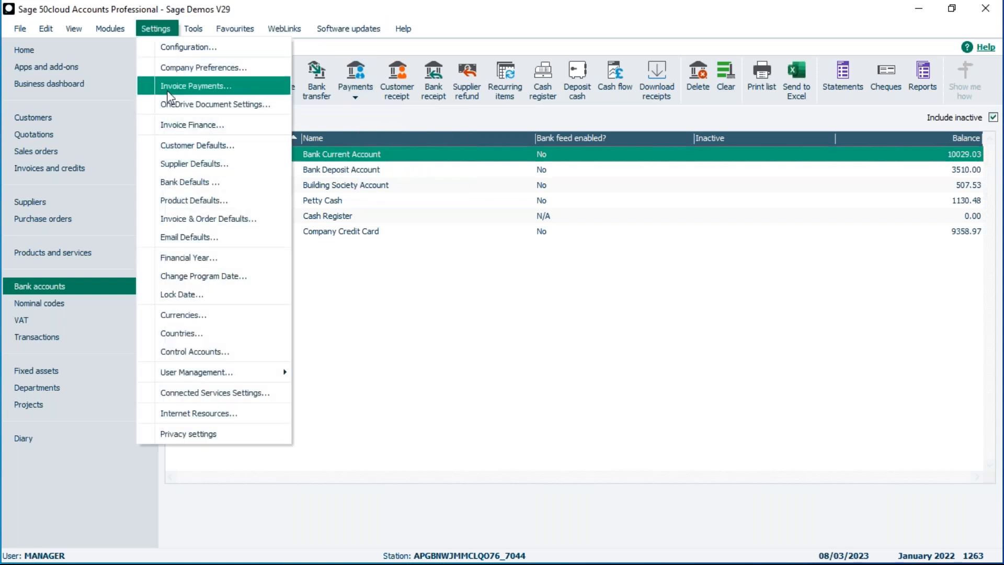
{"action": "left_click", "coordinate": [187, 187]}
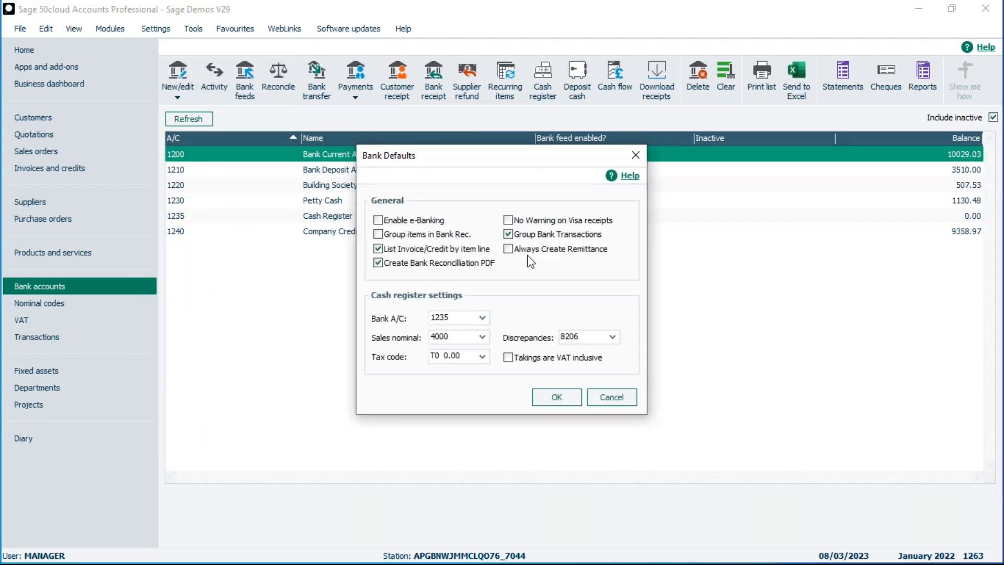
{"action": "left_click", "coordinate": [510, 250]}
{"action": "left_click", "coordinate": [557, 398]}
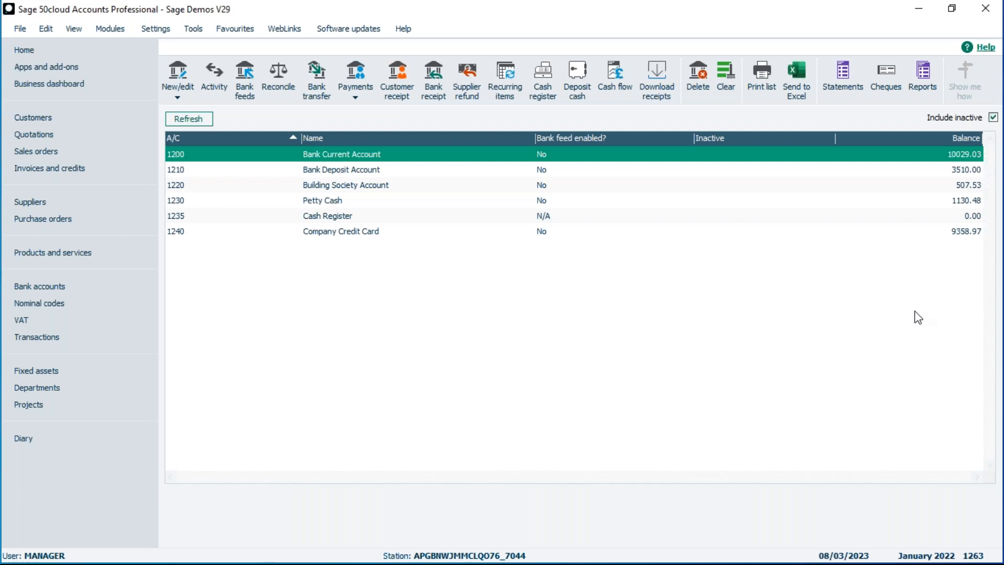
- Start a supplier payment from the Bank Current Account for Concept Stationery Supplies (CON001)
{"action": "left_click", "coordinate": [44, 204]}
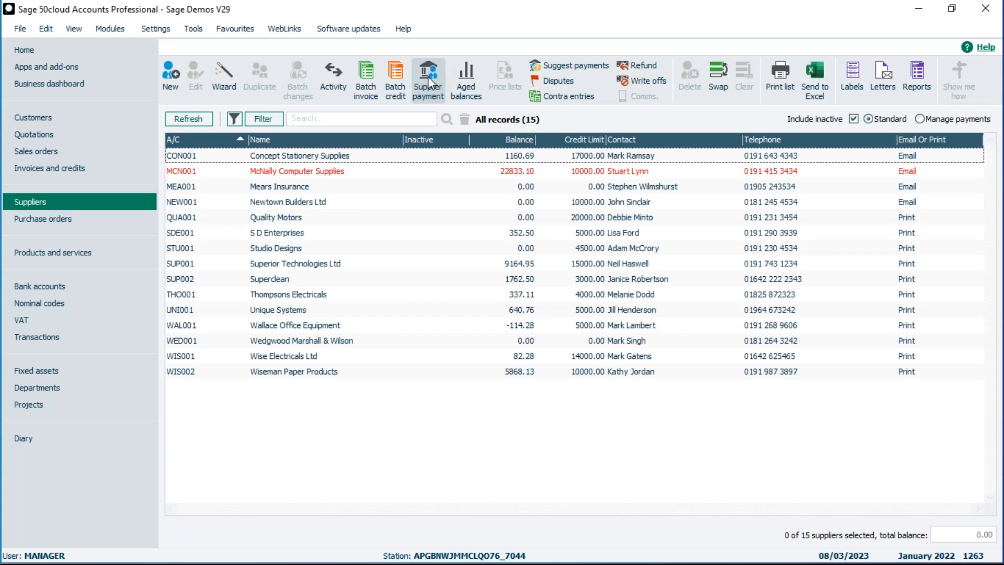
{"action": "left_click", "coordinate": [52, 288]}
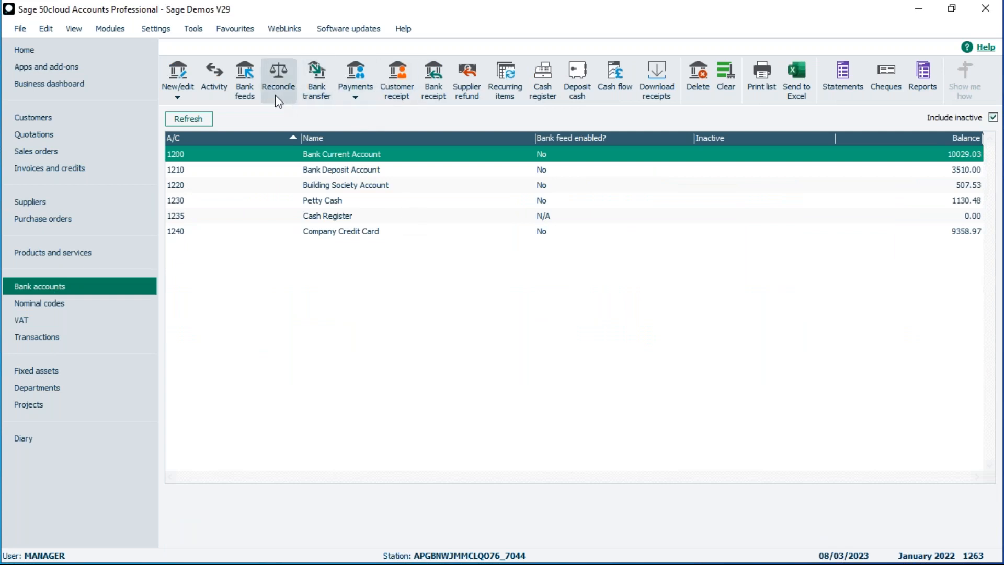
{"action": "left_click", "coordinate": [357, 100]}
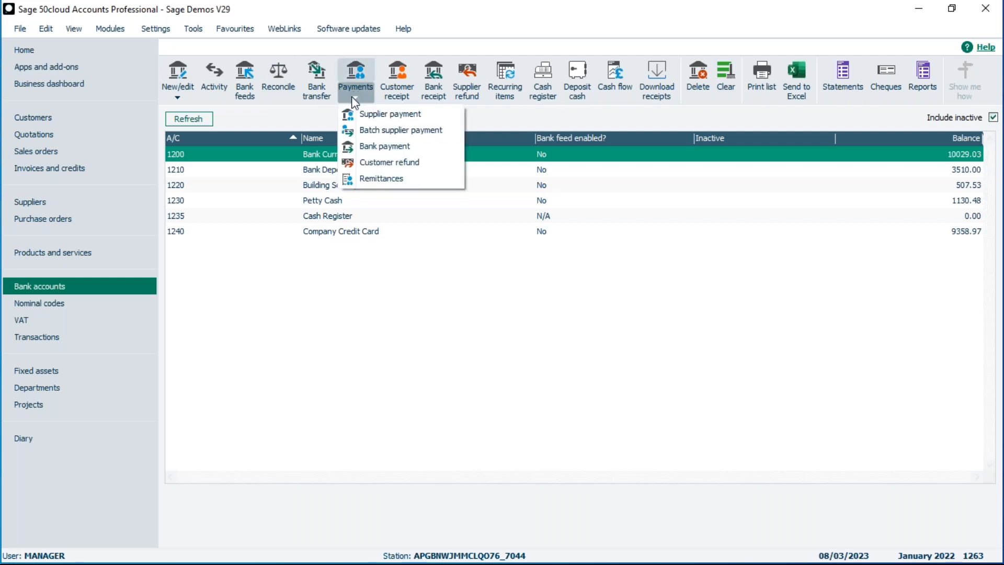
{"action": "left_click", "coordinate": [399, 120]}
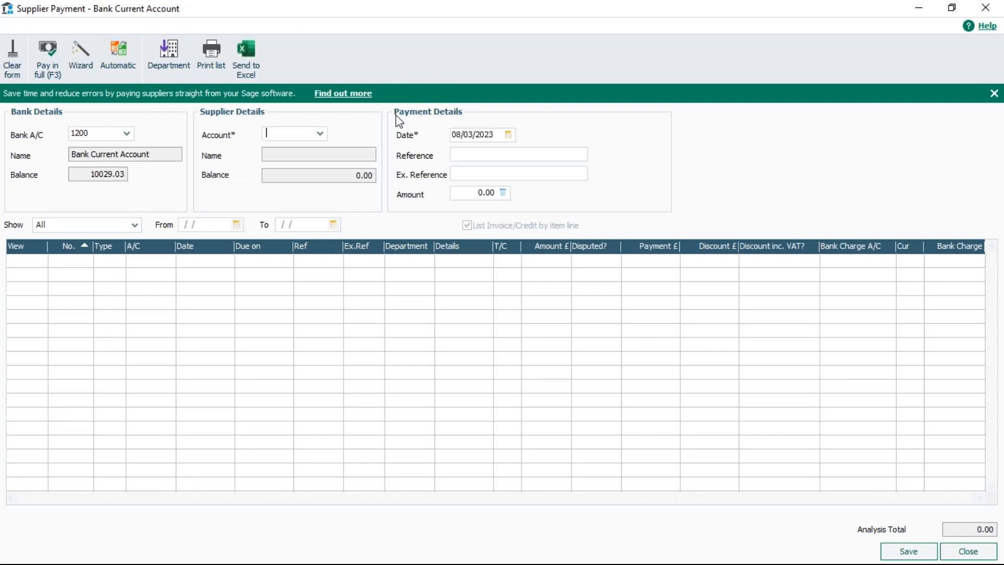
{"action": "left_click", "coordinate": [320, 135]}
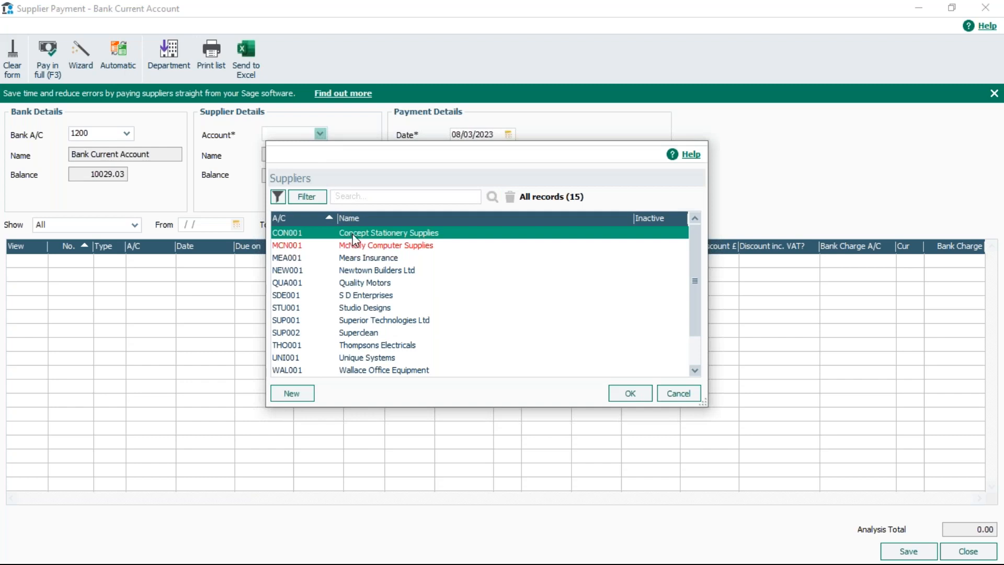
{"action": "left_click", "coordinate": [644, 397]}
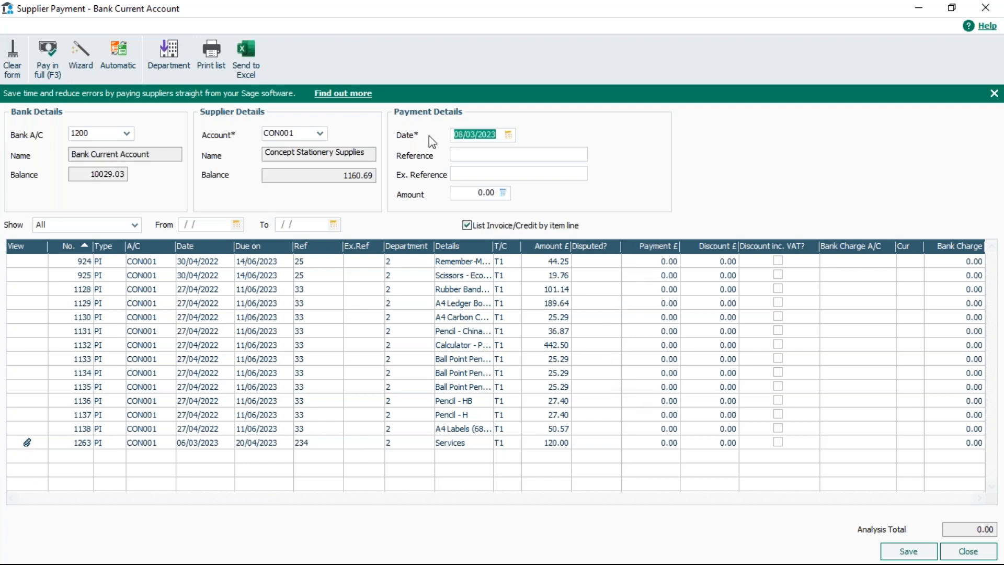
- Pay items 924 and 925 in full with the reference Online, and save the supplier payment
{"action": "left_click", "coordinate": [495, 154]}
{"action": "type", "text": "Online"}
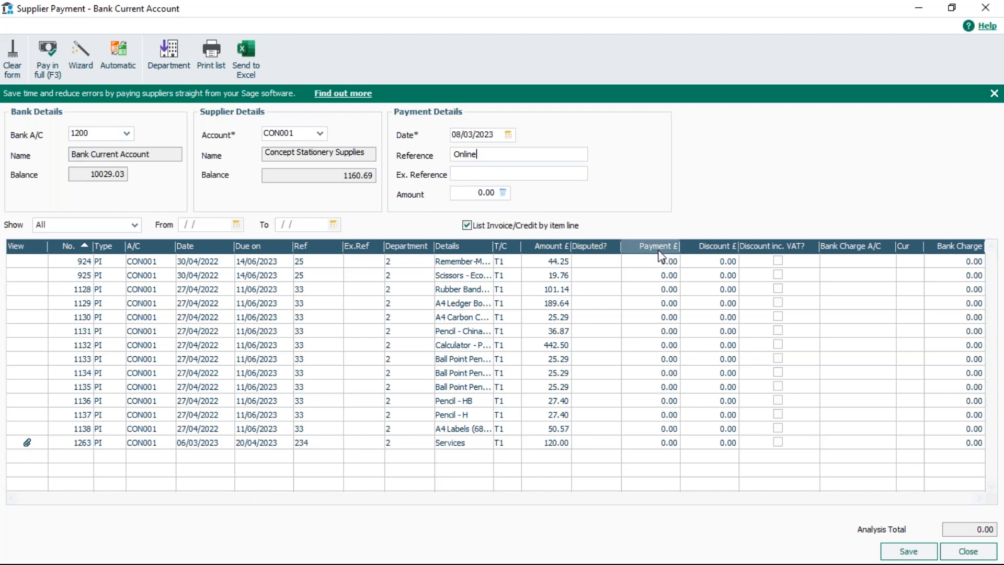
{"action": "left_click", "coordinate": [651, 262]}
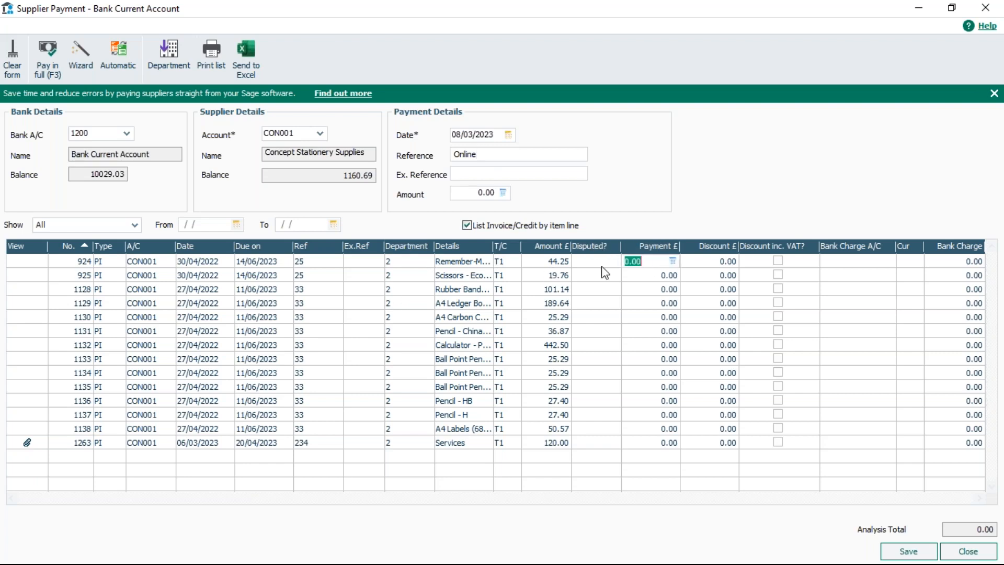
{"action": "double_click", "coordinate": [55, 50]}
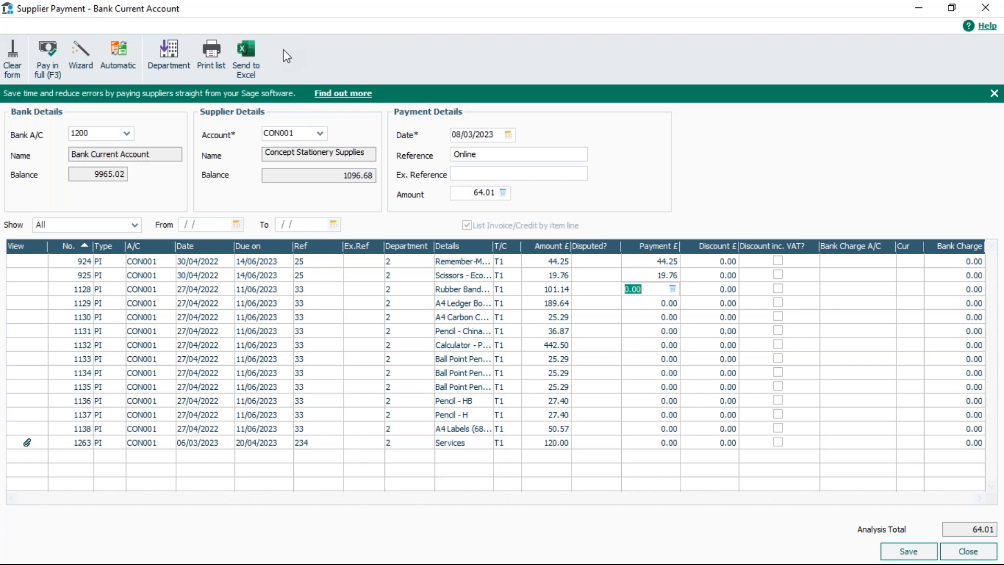
{"action": "left_click", "coordinate": [908, 552]}
{"action": "left_click", "coordinate": [968, 551]}
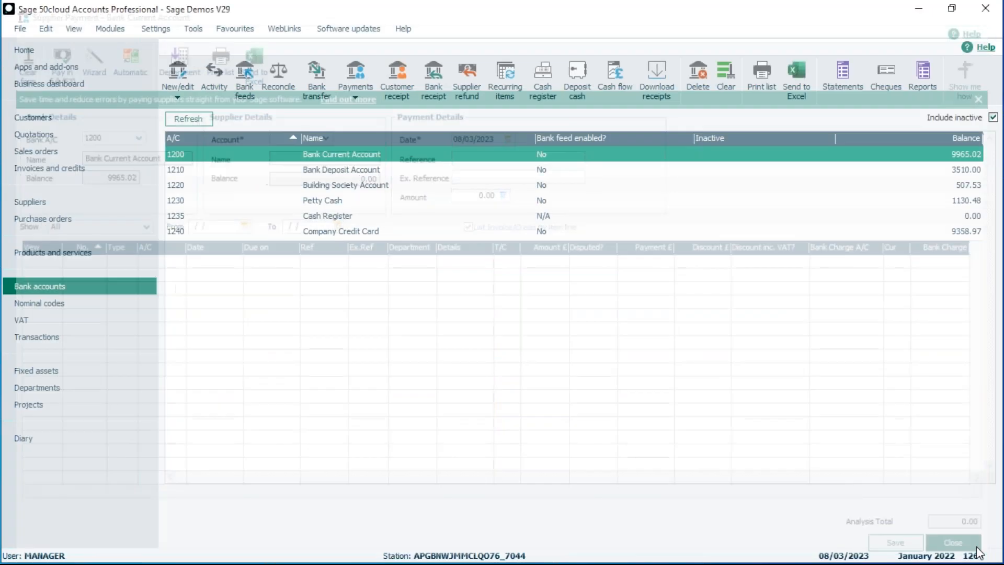
- Examine the stored remittance for Concept Stationery Supplies in the Bank Current Account's remittance list and close the list
{"action": "left_click", "coordinate": [358, 90]}
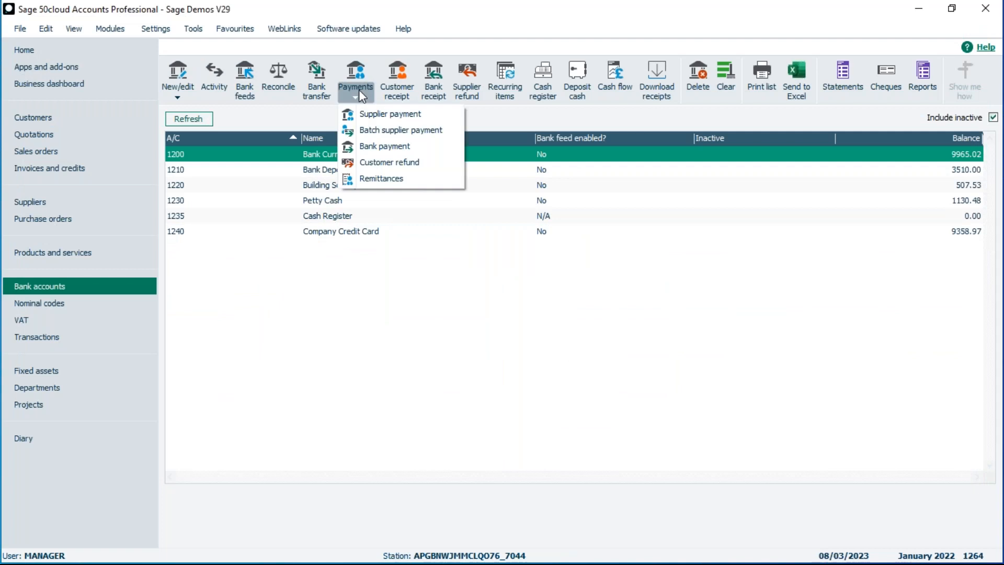
{"action": "left_click", "coordinate": [373, 176]}
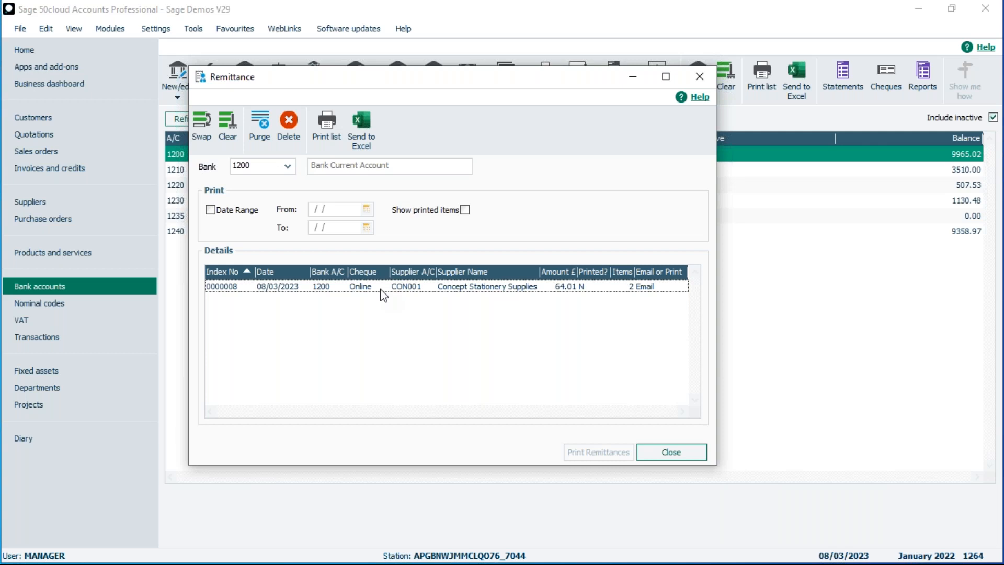
{"action": "left_click", "coordinate": [670, 453]}
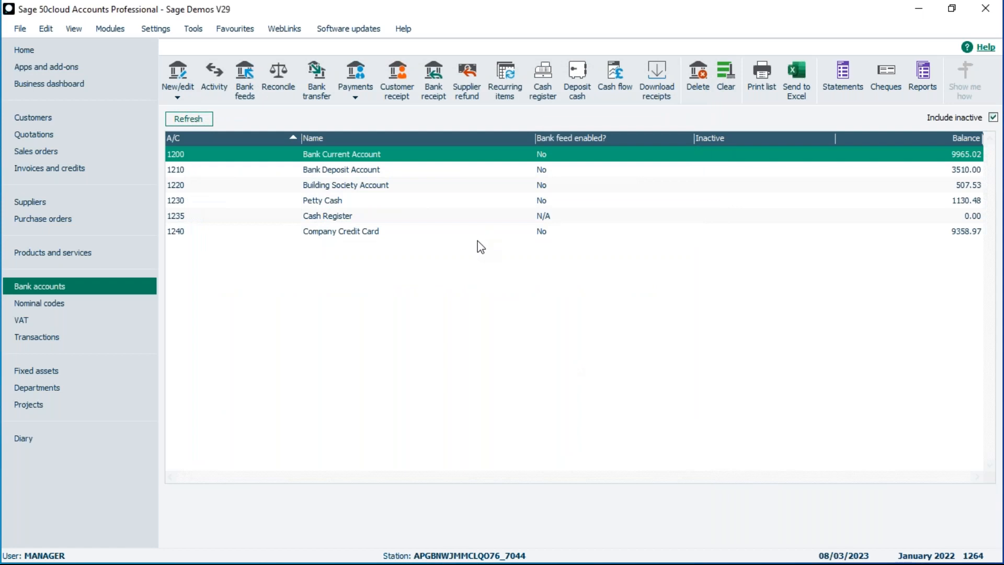
{"action": "left_click", "coordinate": [358, 97]}
{"action": "left_click", "coordinate": [372, 114]}
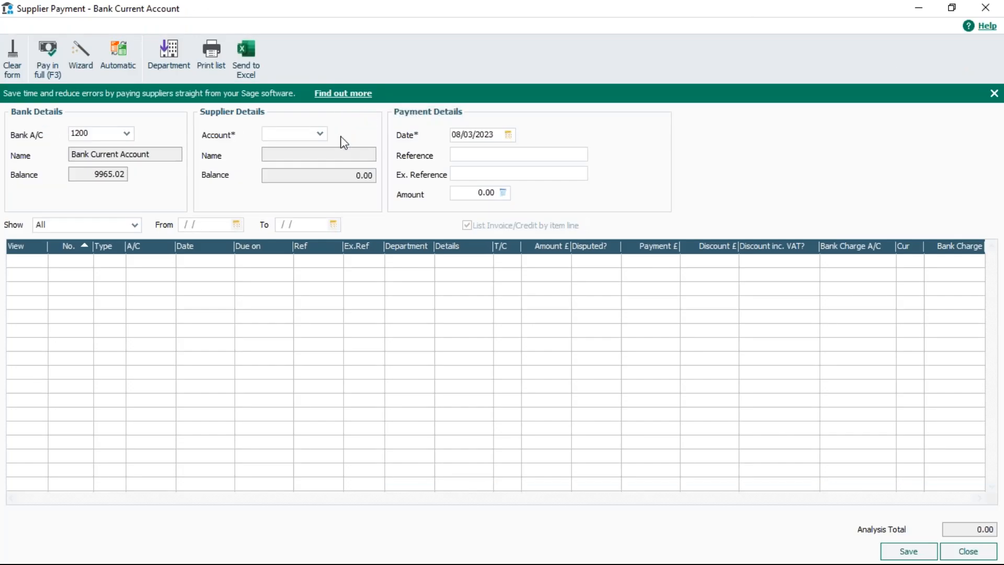
{"action": "left_click", "coordinate": [320, 134]}
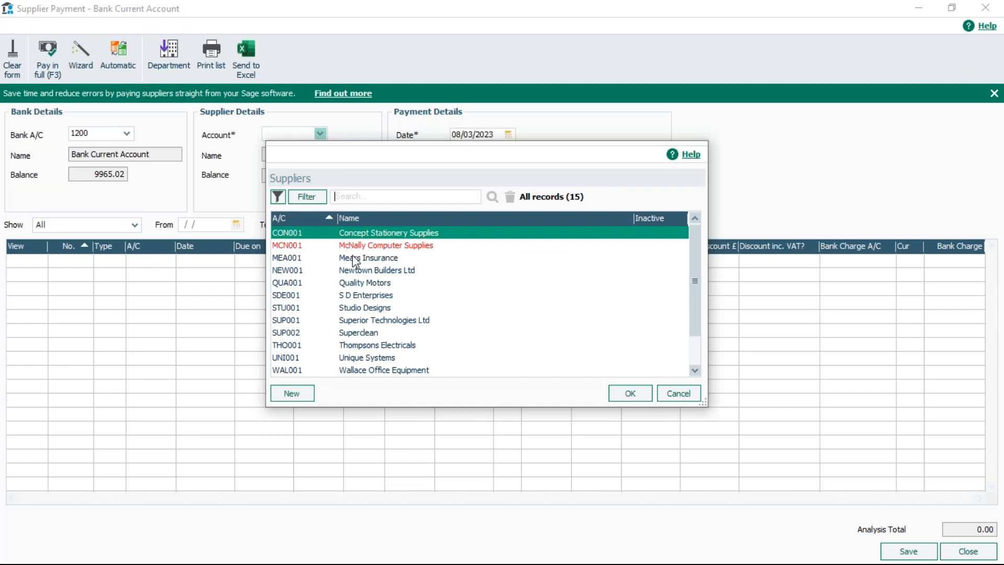
{"action": "double_click", "coordinate": [356, 257]}
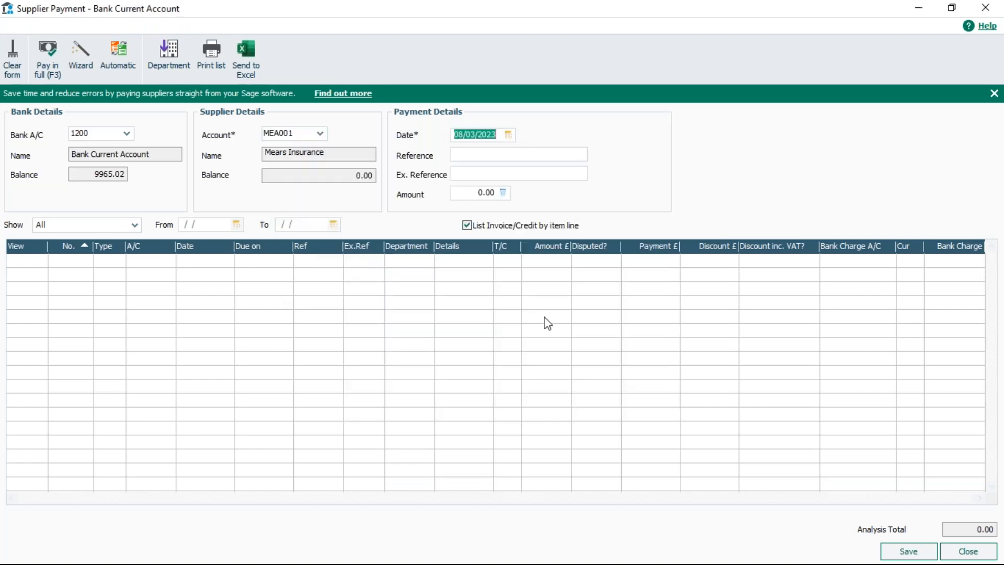
{"action": "left_click", "coordinate": [319, 132]}
{"action": "double_click", "coordinate": [350, 245]}
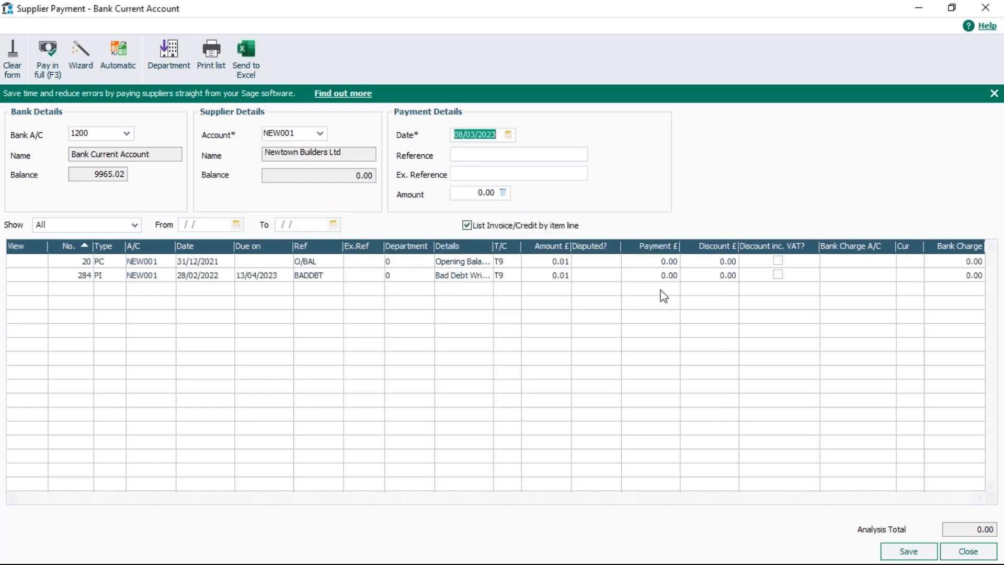
{"action": "left_click", "coordinate": [648, 276]}
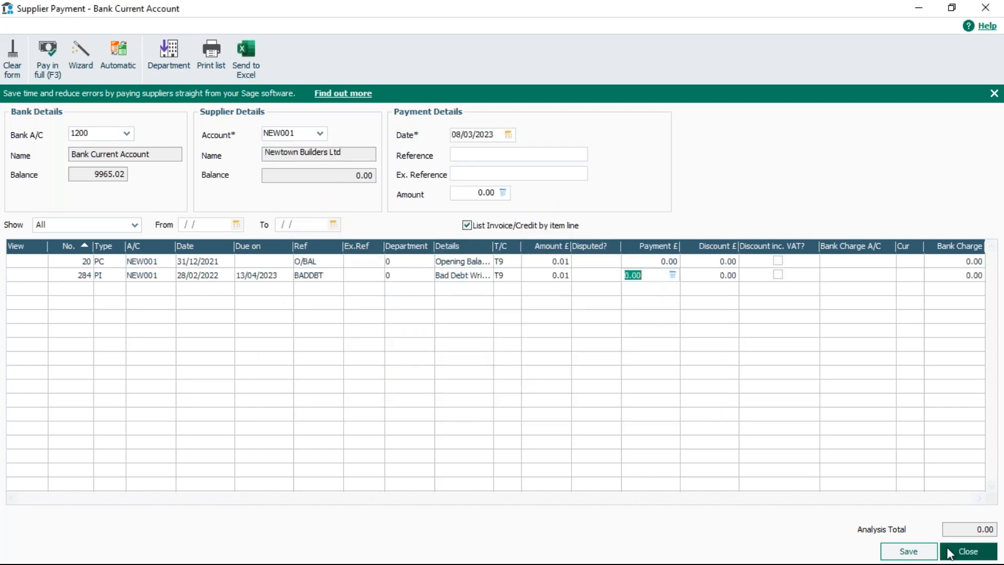
{"action": "left_click", "coordinate": [966, 551]}
{"action": "left_click", "coordinate": [523, 324]}
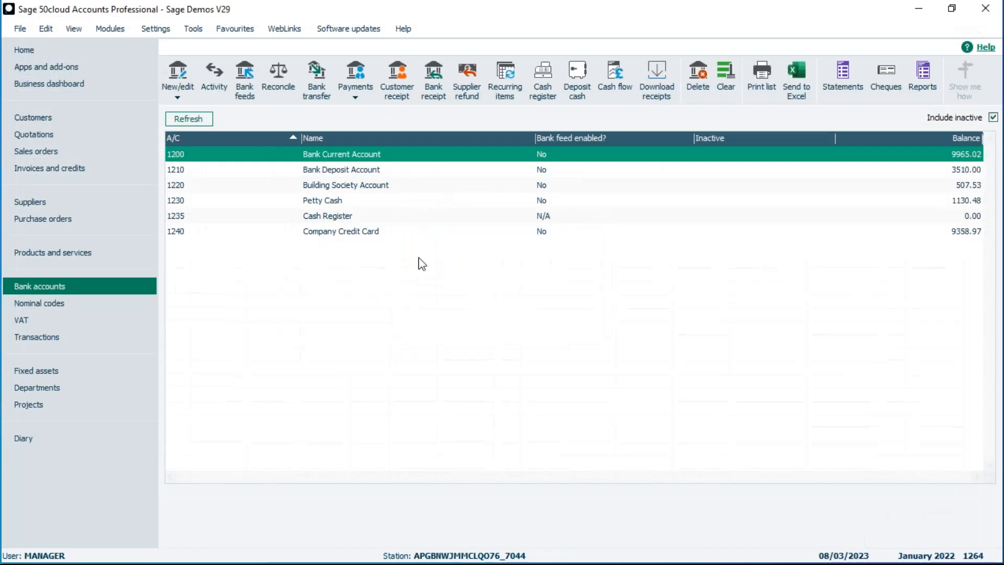
- Check the supplier list for outstanding balances and start a supplier payment from the Bank Current Account for Superior Technologies Ltd (SUP001)
{"action": "left_click", "coordinate": [36, 202]}
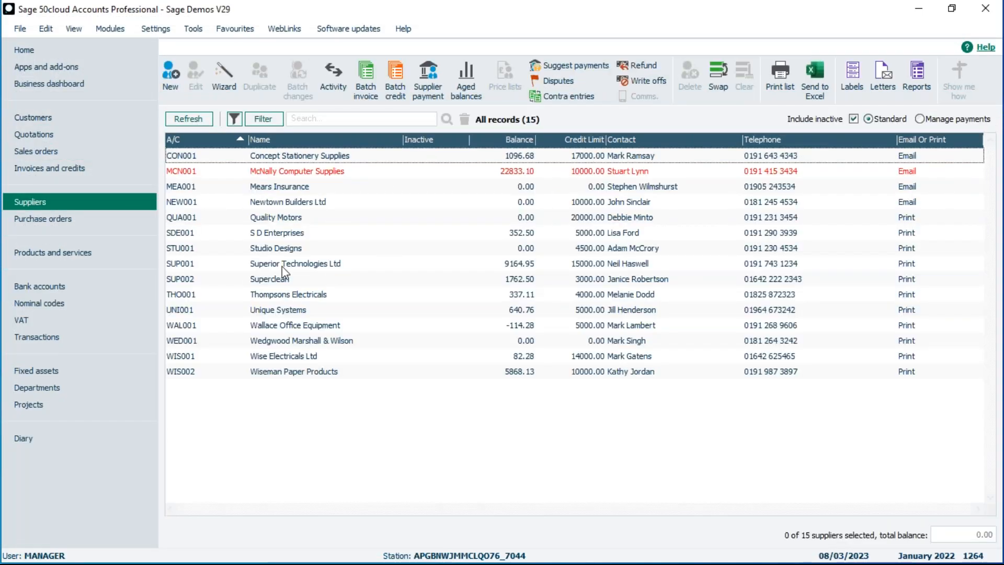
{"action": "left_click", "coordinate": [49, 283]}
{"action": "left_click", "coordinate": [356, 94]}
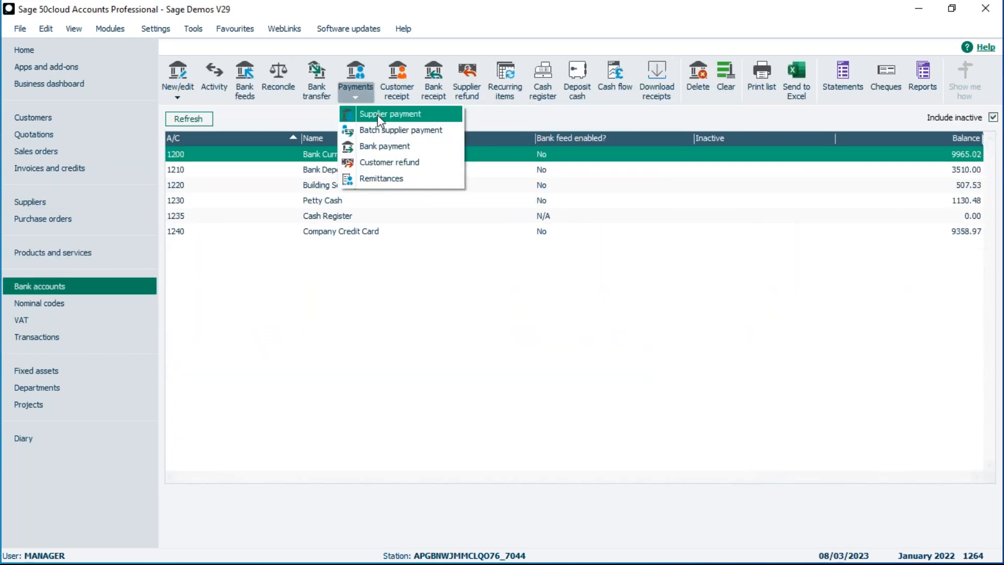
{"action": "left_click", "coordinate": [376, 115]}
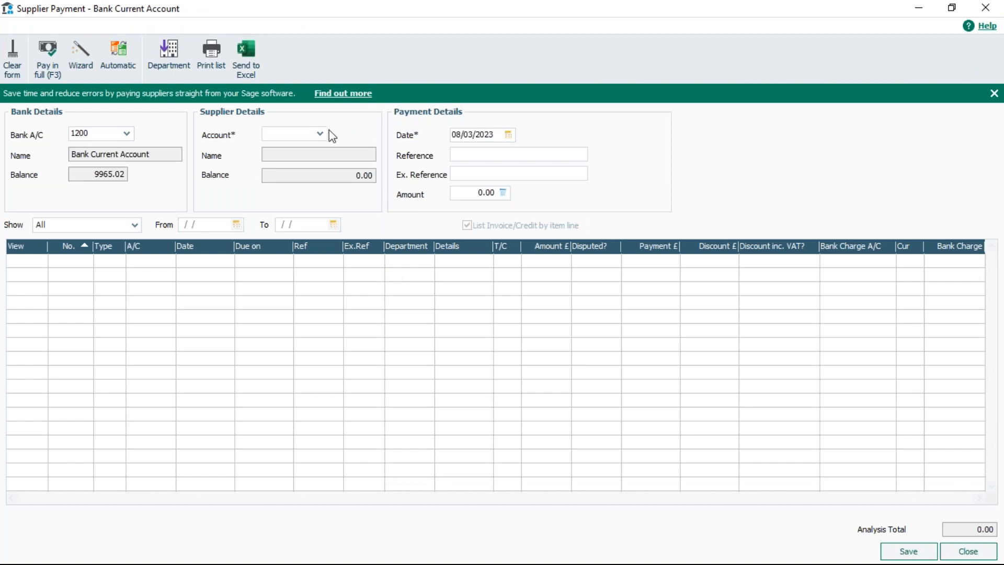
{"action": "type", "text": "S"}
{"action": "left_click", "coordinate": [319, 133]}
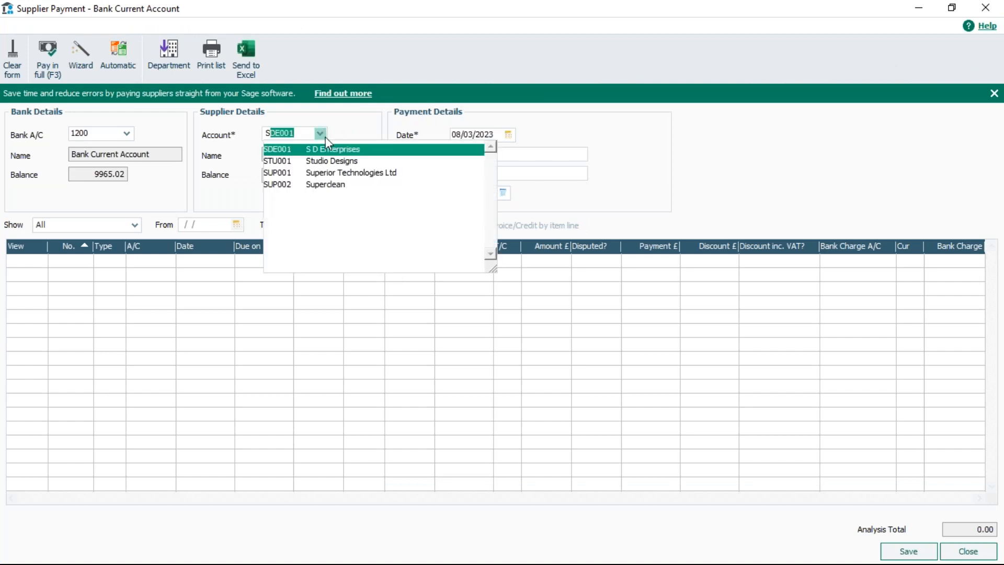
{"action": "left_click", "coordinate": [328, 172]}
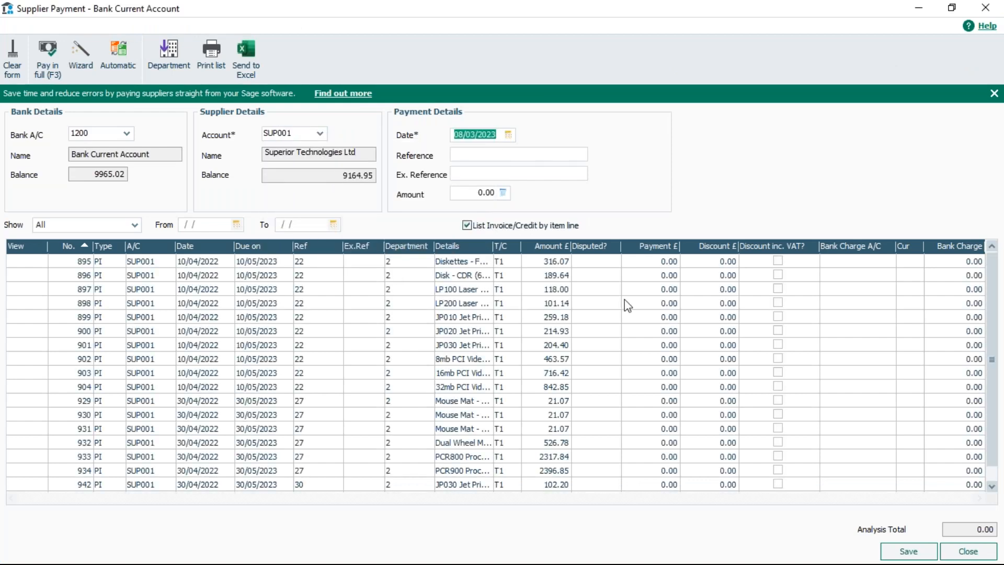
- Pay items 895 and 896 in full with the reference Online, save the supplier payment and close the payment window
{"action": "left_click", "coordinate": [515, 155]}
{"action": "type", "text": "Online"}
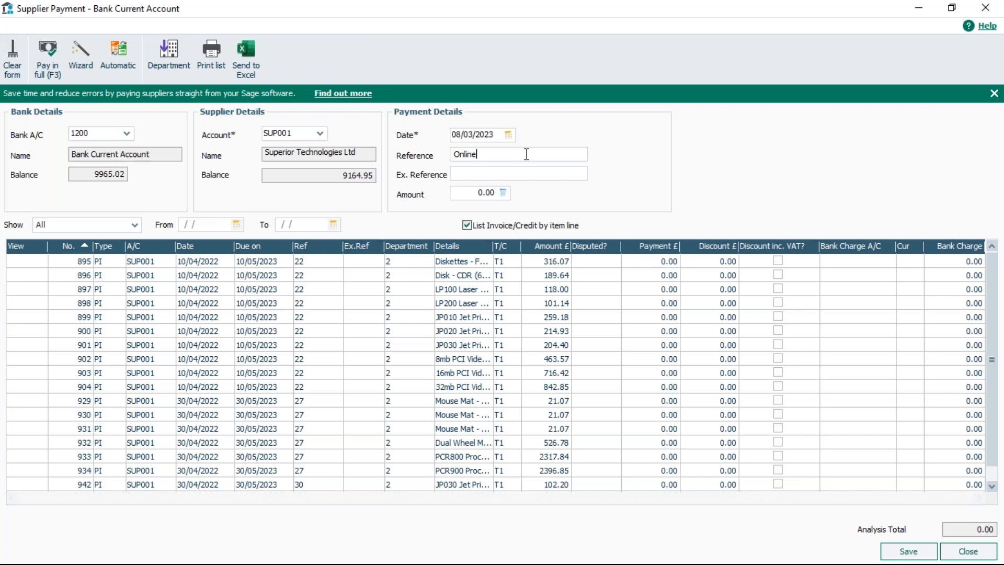
{"action": "left_click", "coordinate": [655, 263]}
{"action": "left_click", "coordinate": [43, 54]}
{"action": "left_click", "coordinate": [43, 55]}
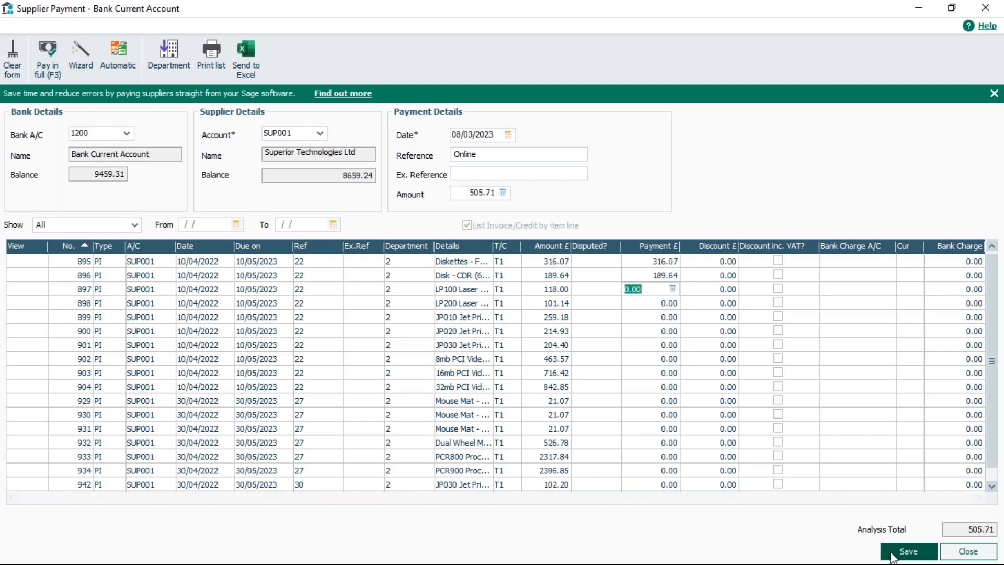
{"action": "left_click", "coordinate": [911, 554]}
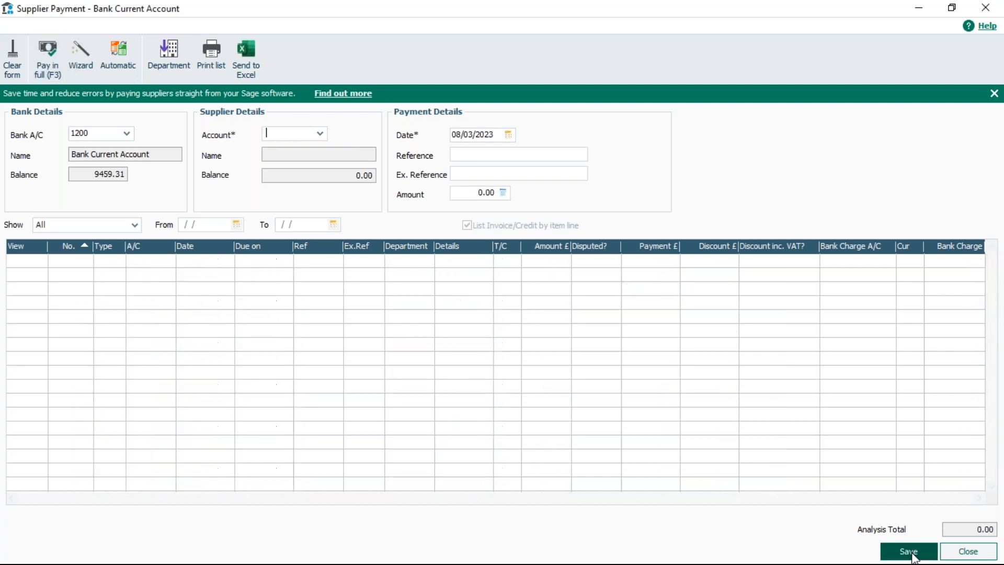
{"action": "left_click", "coordinate": [967, 552]}
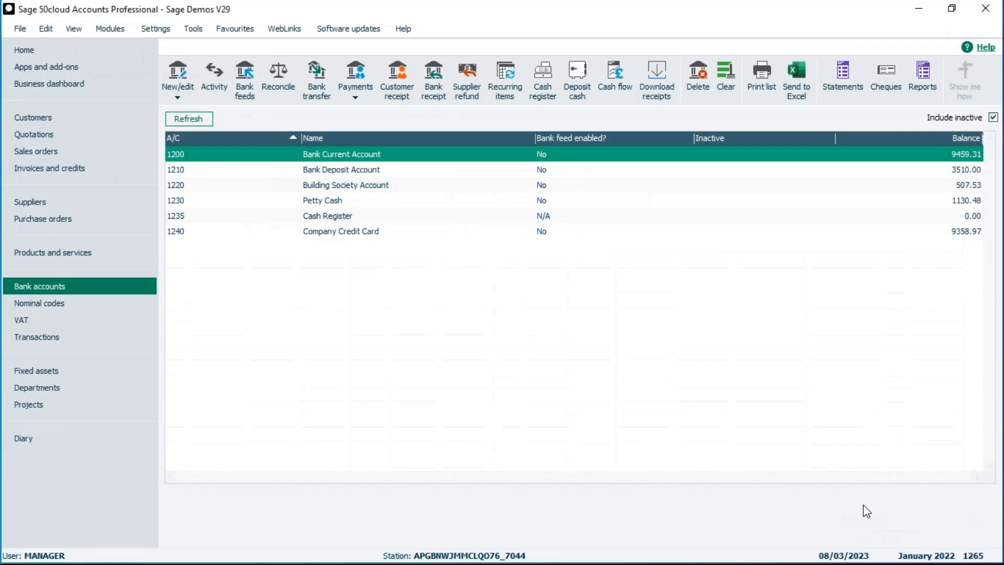
- Examine the print layouts and output options for the Superior Technologies Ltd remittance, and close the remittance list
{"action": "left_click", "coordinate": [359, 92]}
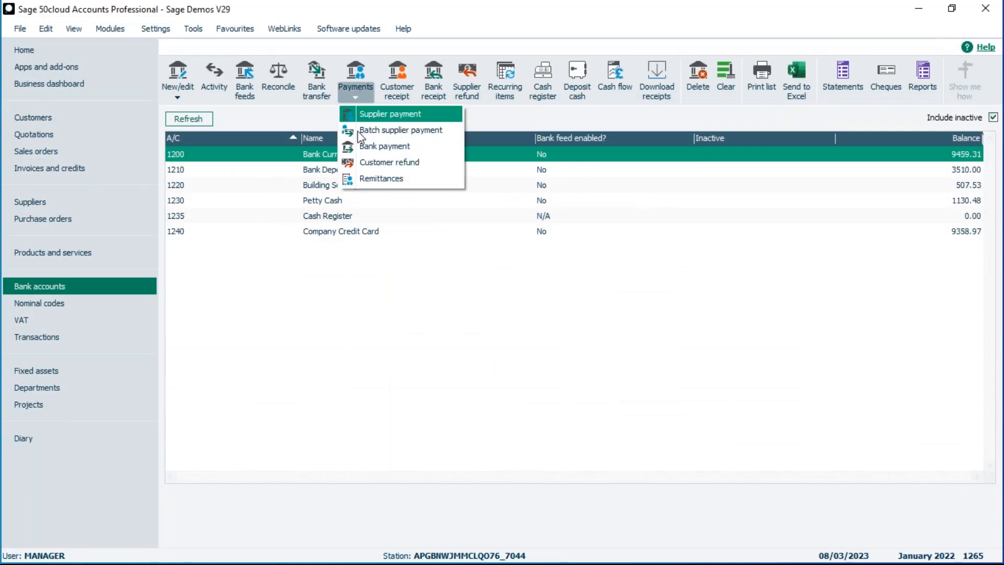
{"action": "left_click", "coordinate": [371, 177]}
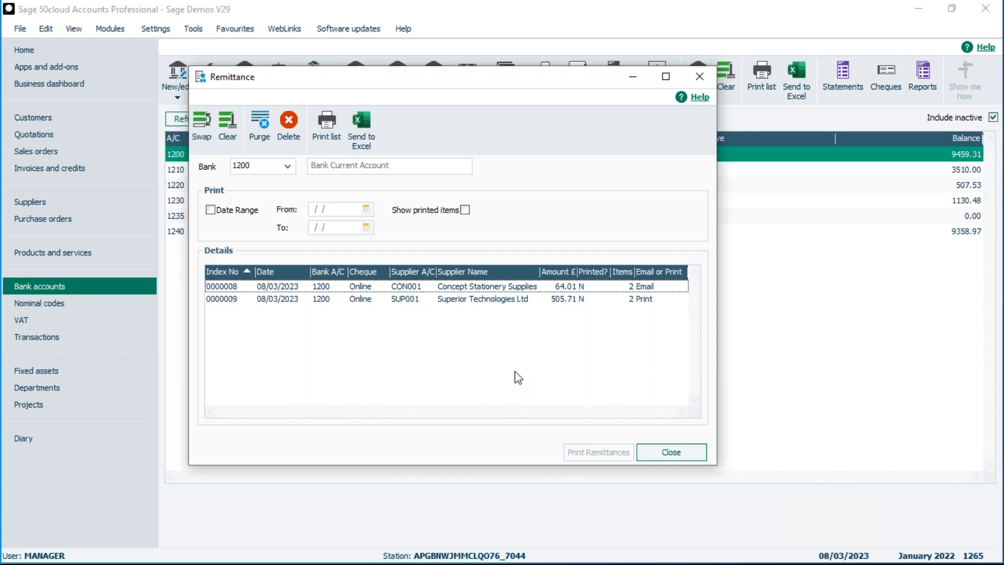
{"action": "left_click", "coordinate": [390, 302]}
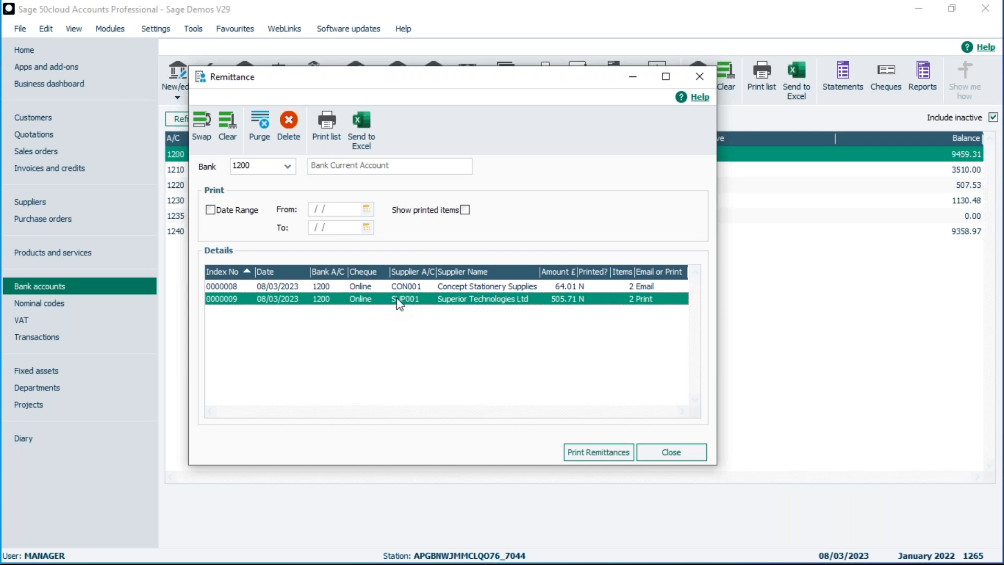
{"action": "left_click", "coordinate": [591, 452]}
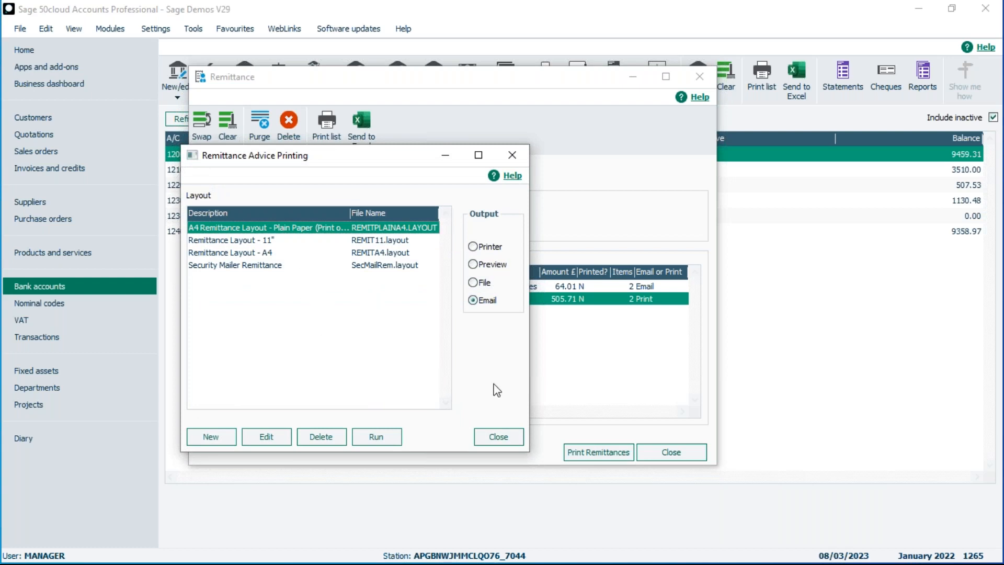
{"action": "left_click", "coordinate": [495, 435]}
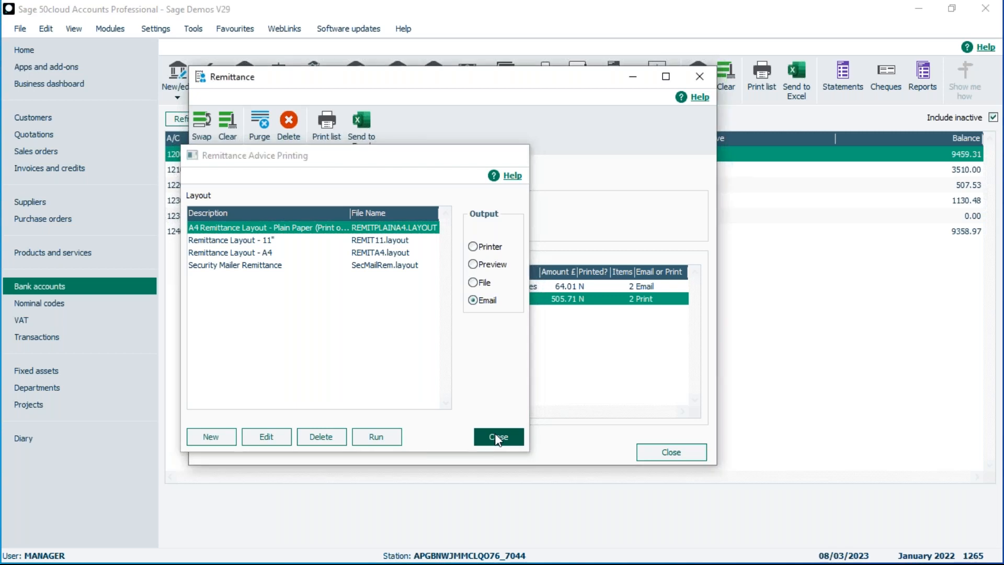
{"action": "left_click", "coordinate": [671, 451]}
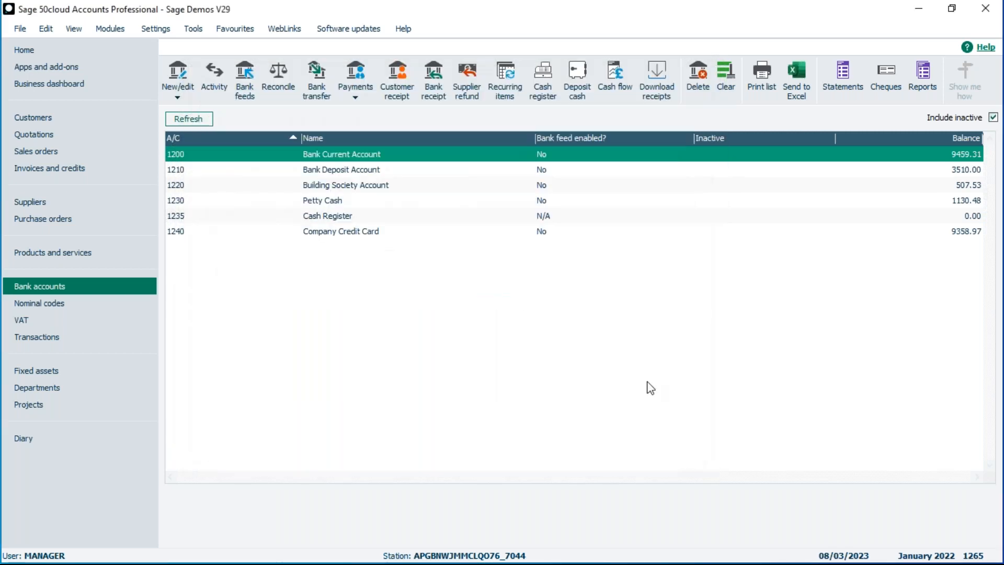
- Disable Always Create Remittance in the bank defaults and apply the change
{"action": "left_click", "coordinate": [154, 29]}
{"action": "left_click", "coordinate": [194, 180]}
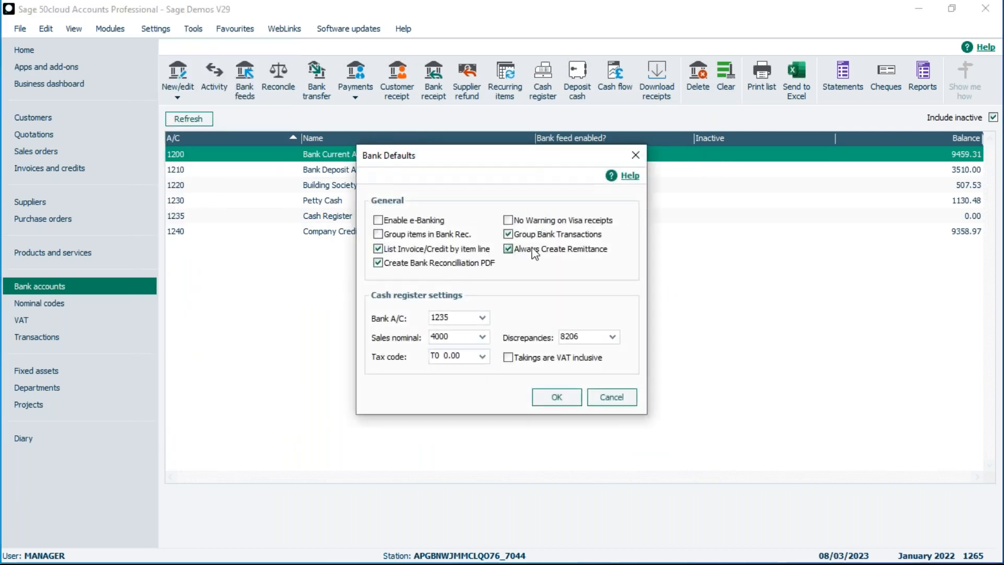
{"action": "left_click", "coordinate": [508, 250]}
{"action": "left_click", "coordinate": [556, 399]}
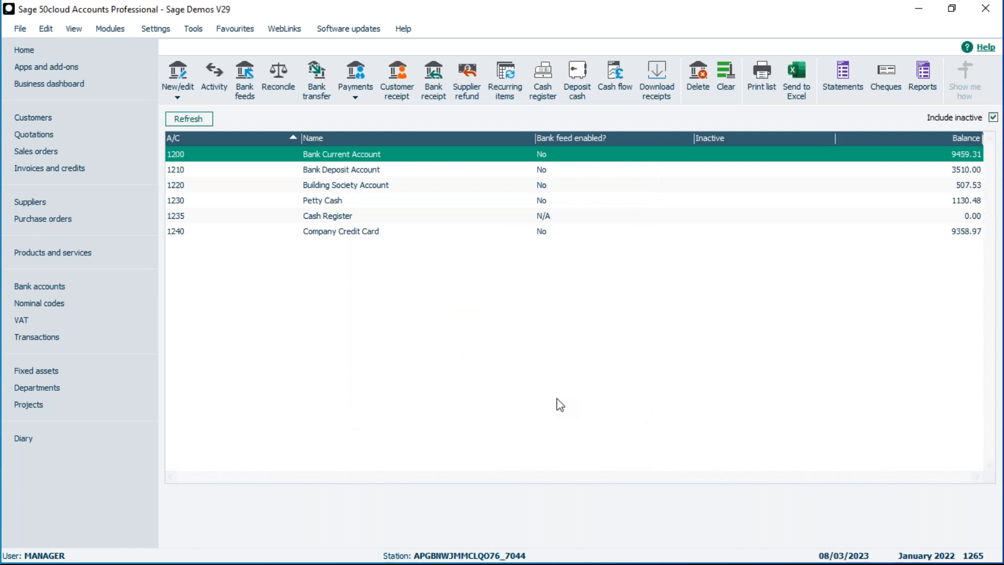
- Start a supplier payment from the Bank Current Account for Concept Stationery Supplies (CON001)
{"action": "left_click", "coordinate": [357, 100]}
{"action": "left_click", "coordinate": [368, 116]}
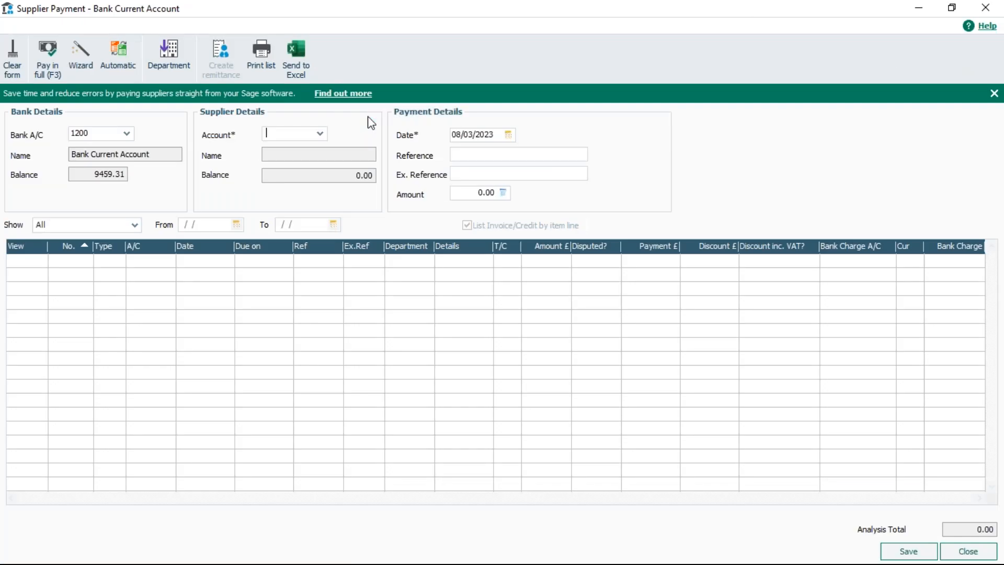
{"action": "left_click", "coordinate": [320, 133]}
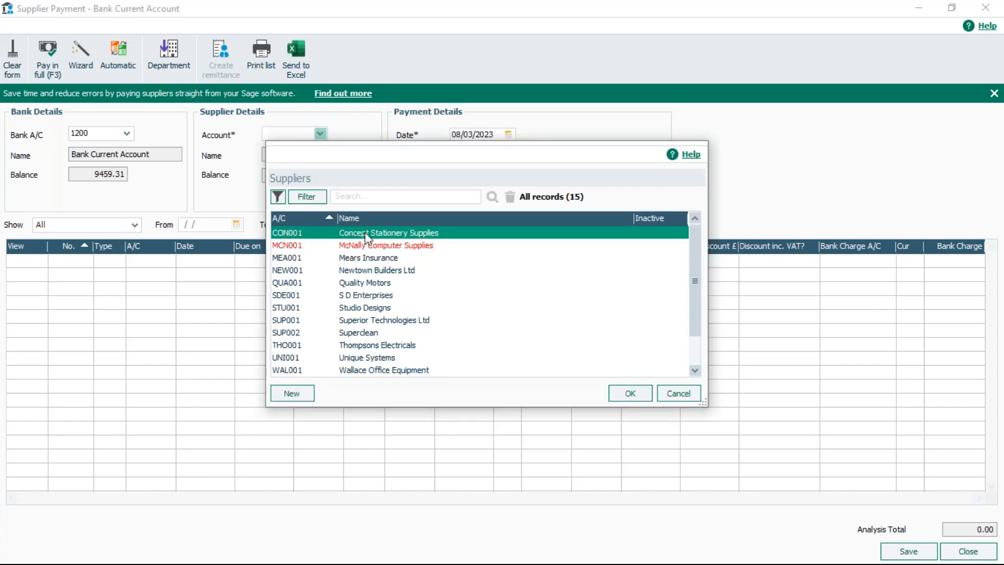
{"action": "left_click", "coordinate": [629, 393]}
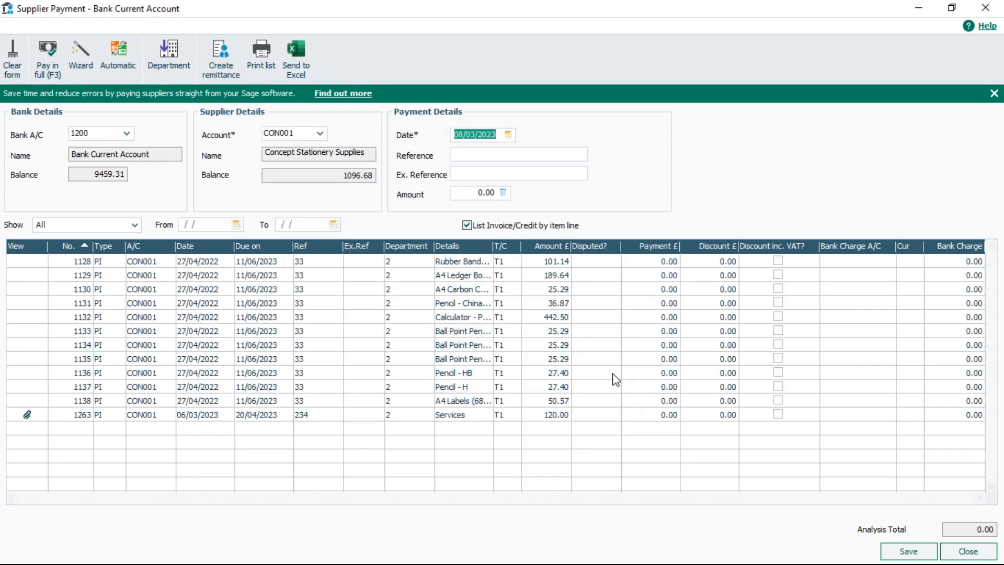
- Enter the payment reference Online and pay items 1128 and 1129 in full
{"action": "left_click", "coordinate": [636, 263]}
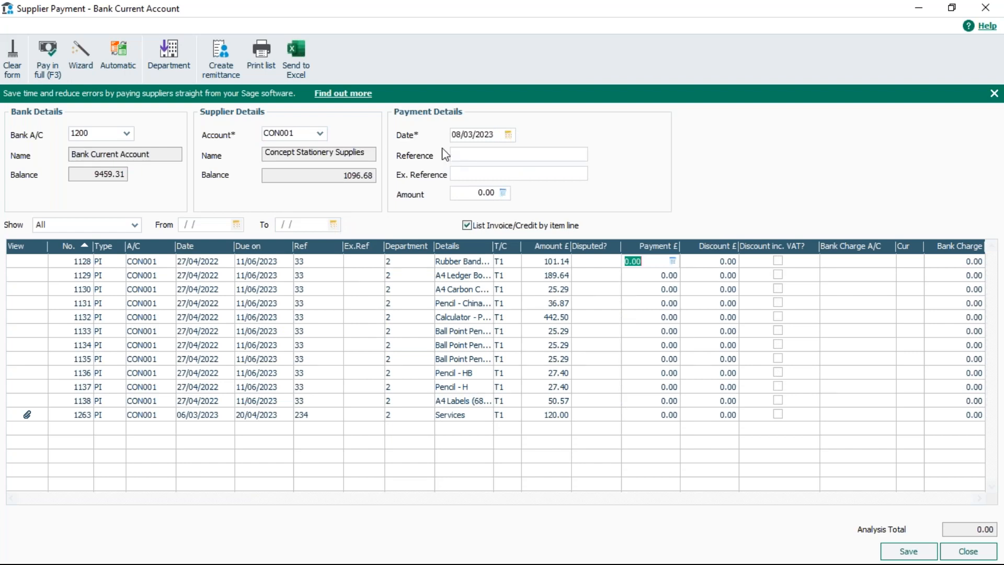
{"action": "left_click", "coordinate": [453, 154]}
{"action": "type", "text": "Online"}
{"action": "left_click", "coordinate": [646, 262]}
{"action": "left_click", "coordinate": [52, 51]}
{"action": "left_click", "coordinate": [51, 51]}
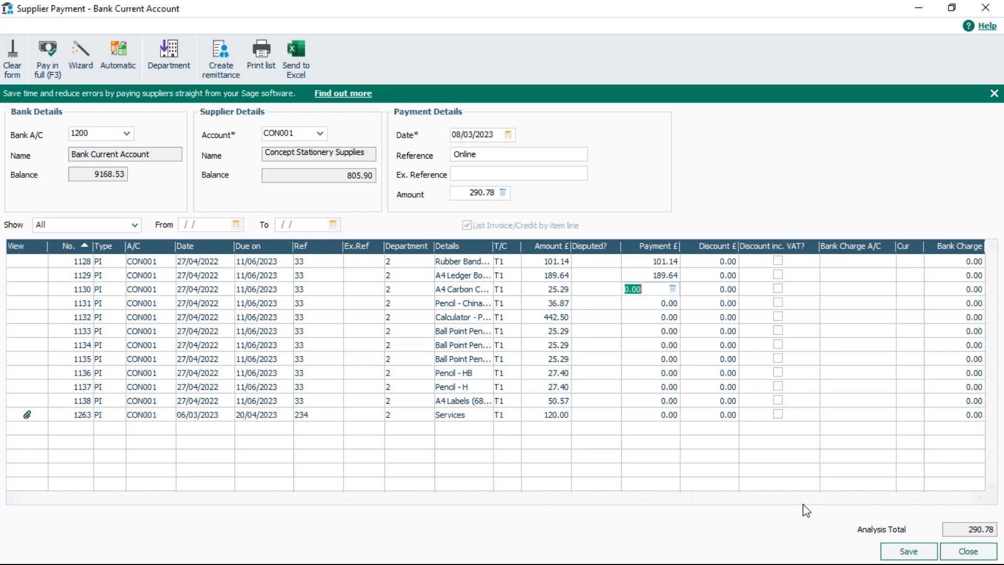
- Create a remittance for the Concept Stationery Supplies payment manually, then save the payment and close the payment window
{"action": "left_click", "coordinate": [218, 49]}
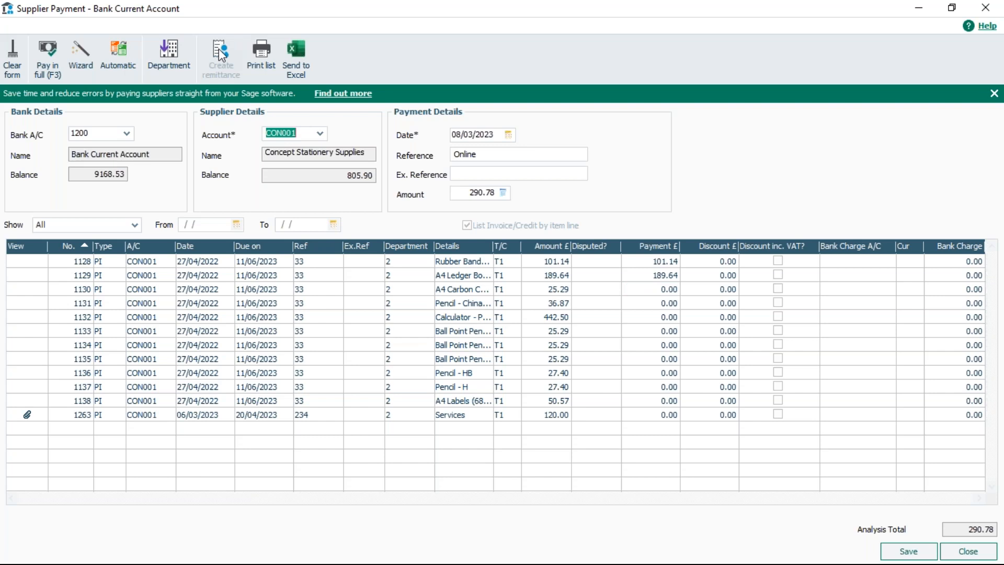
{"action": "left_click", "coordinate": [907, 551]}
{"action": "left_click", "coordinate": [968, 552]}
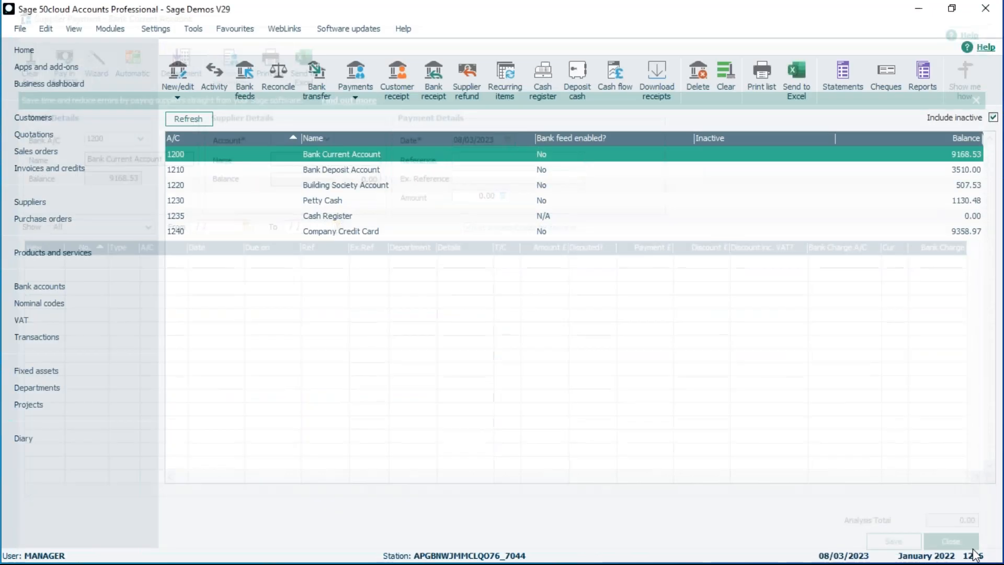
- Open the Bank Current Account remittances and preview remittances 0000008 and 0000009 using the A4 Remittance Layout - Plain Paper
{"action": "left_click", "coordinate": [358, 95]}
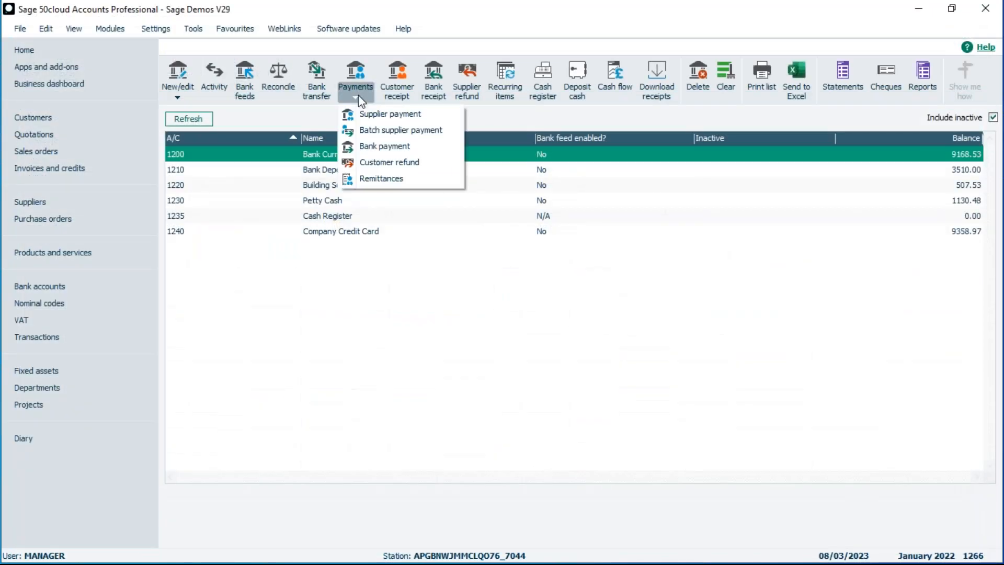
{"action": "left_click", "coordinate": [375, 180]}
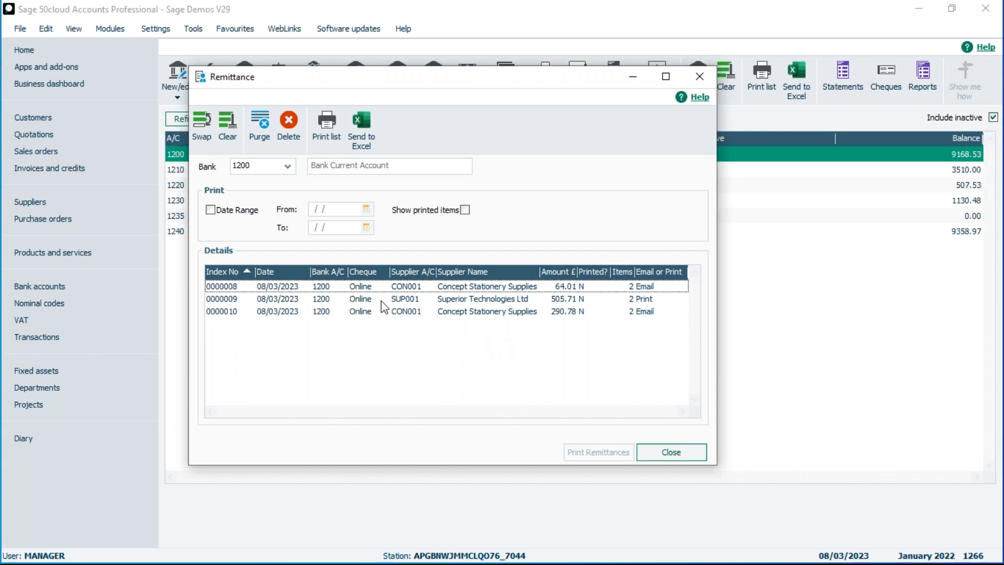
{"action": "left_click", "coordinate": [332, 291]}
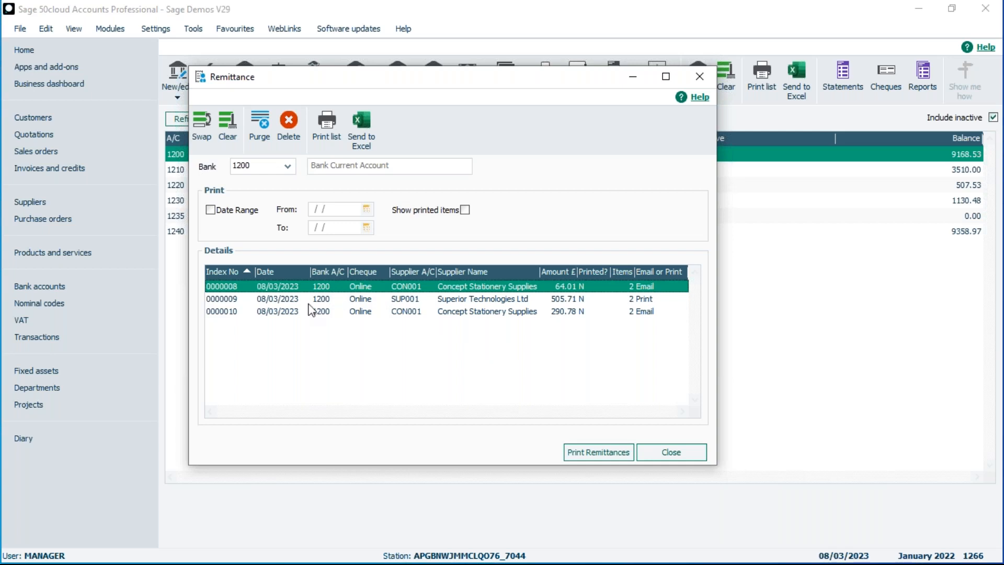
{"action": "left_click", "coordinate": [355, 298]}
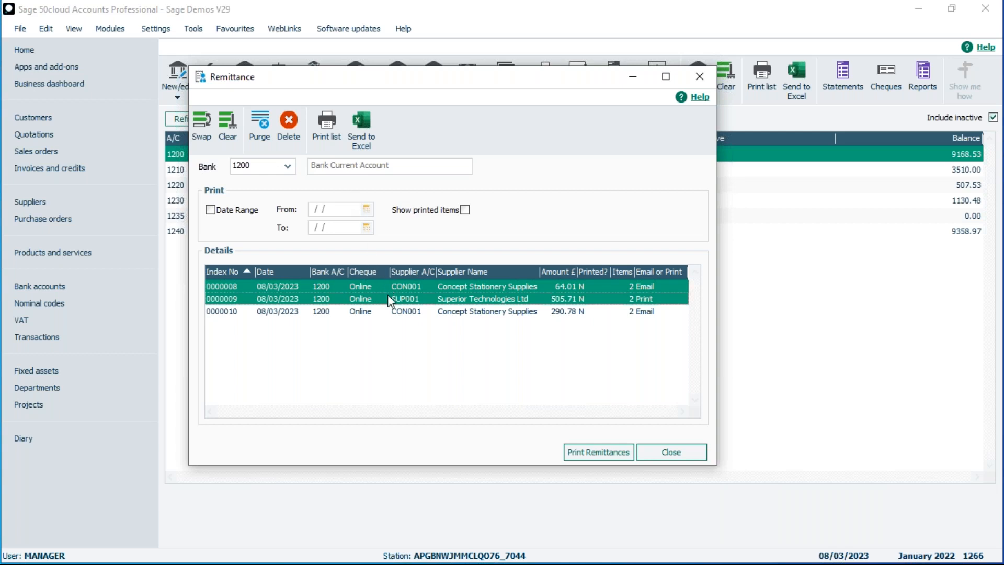
{"action": "left_click", "coordinate": [600, 450]}
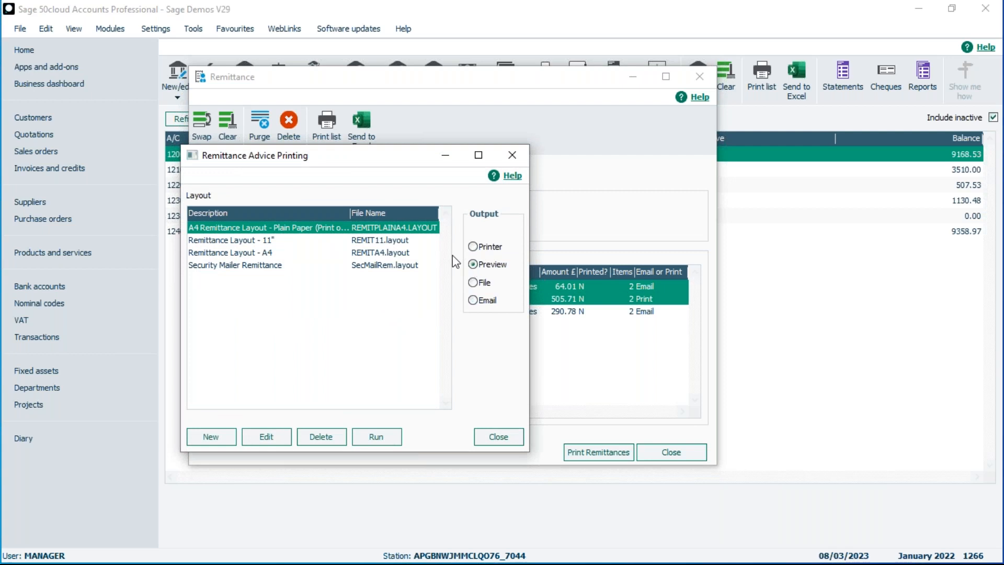
{"action": "left_click", "coordinate": [382, 437]}
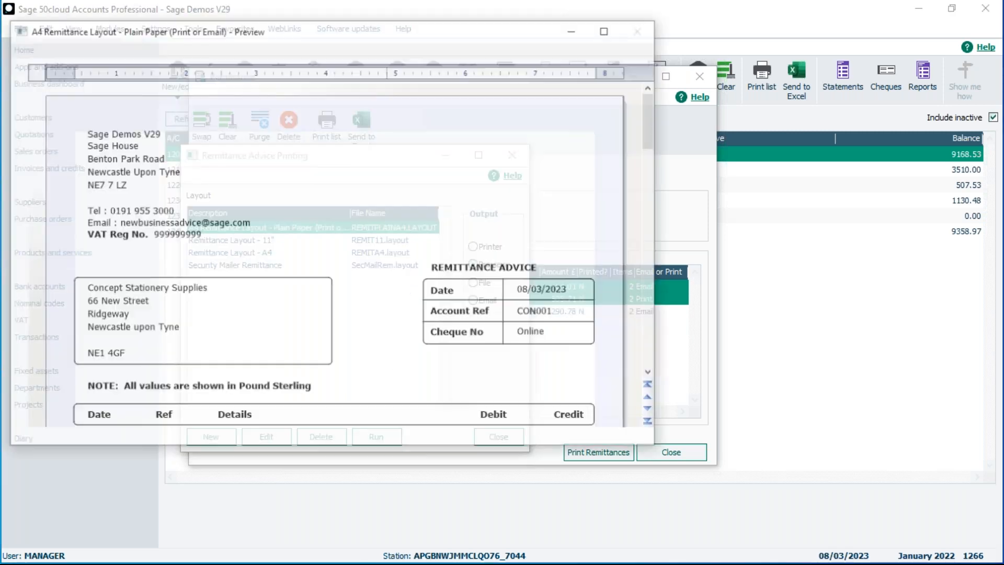
- Examine the remittance advice preview at full size, and close both the preview and the remittance list
{"action": "left_click", "coordinate": [606, 30]}
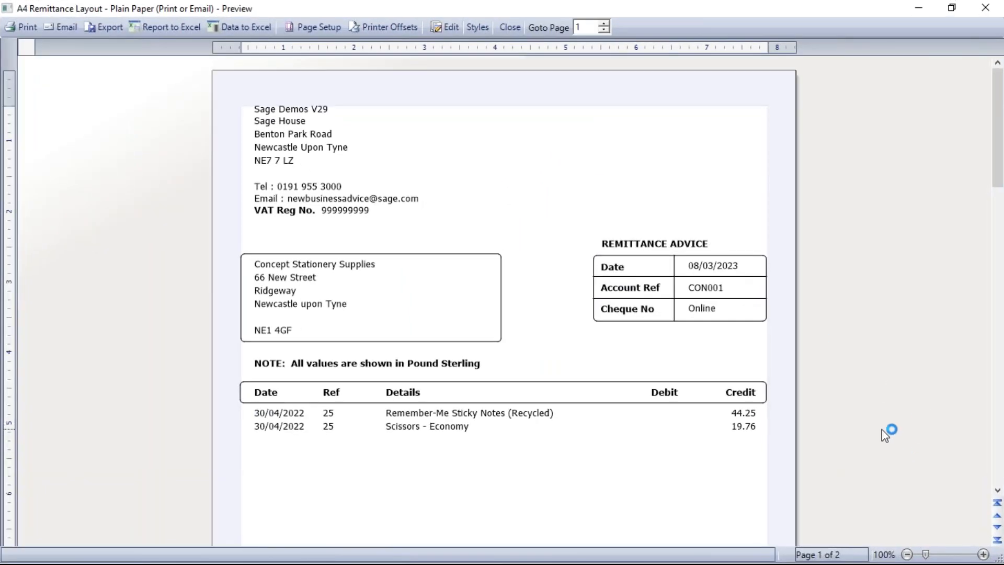
{"action": "mouse_move", "coordinate": [997, 151]}
{"action": "left_mouse_down"}
{"action": "mouse_move", "coordinate": [999, 252]}
{"action": "mouse_move", "coordinate": [999, 144]}
{"action": "left_mouse_up"}
{"action": "left_click", "coordinate": [511, 27]}
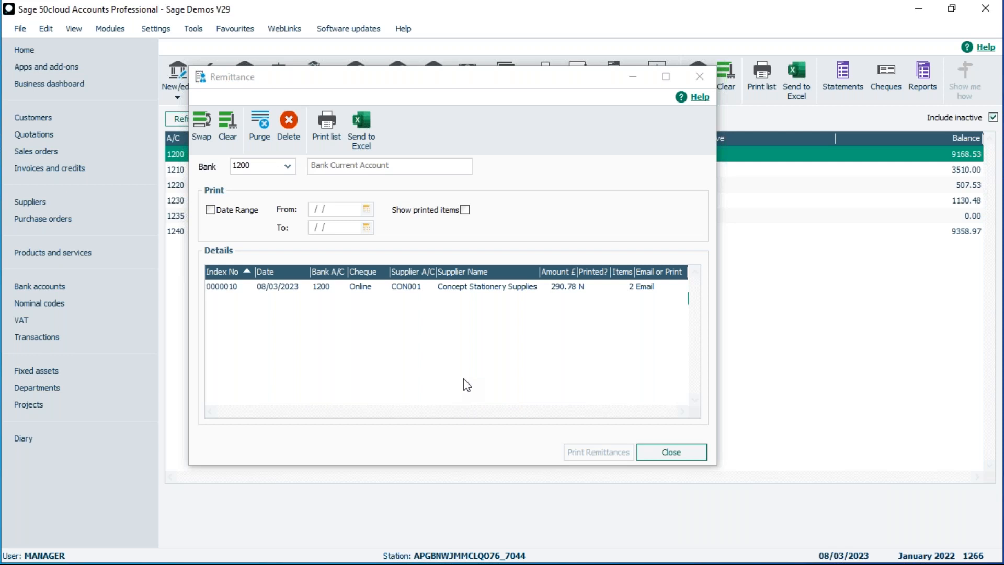
{"action": "left_click", "coordinate": [678, 451]}
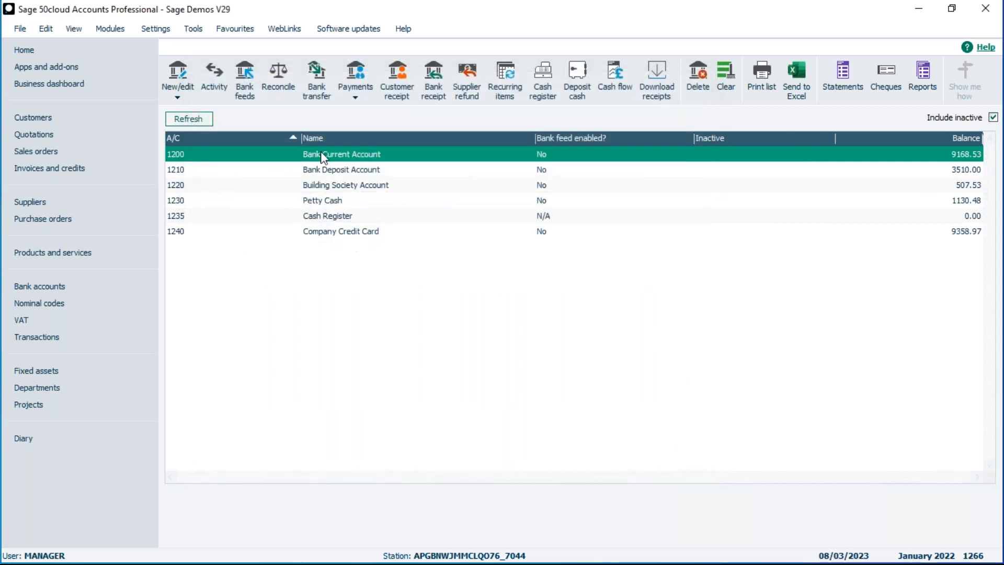
- Reopen the Bank Current Account remittance list and include already printed items
{"action": "left_click", "coordinate": [358, 95]}
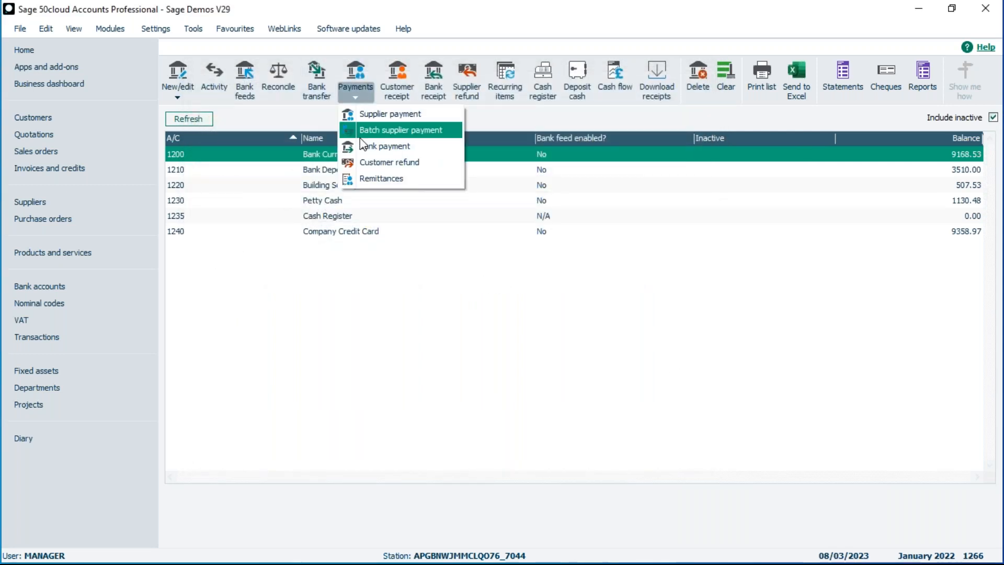
{"action": "left_click", "coordinate": [378, 179]}
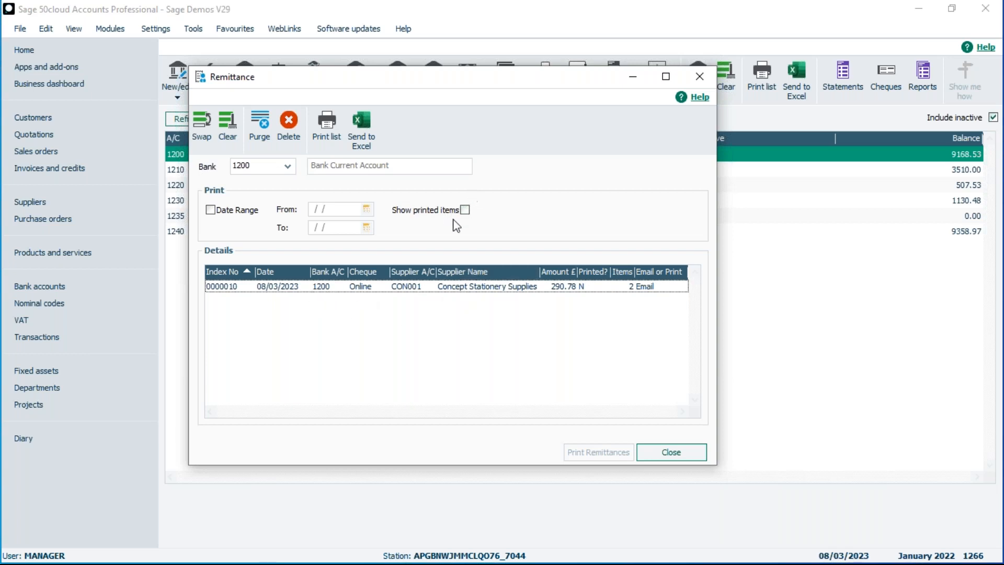
{"action": "left_click", "coordinate": [464, 210]}
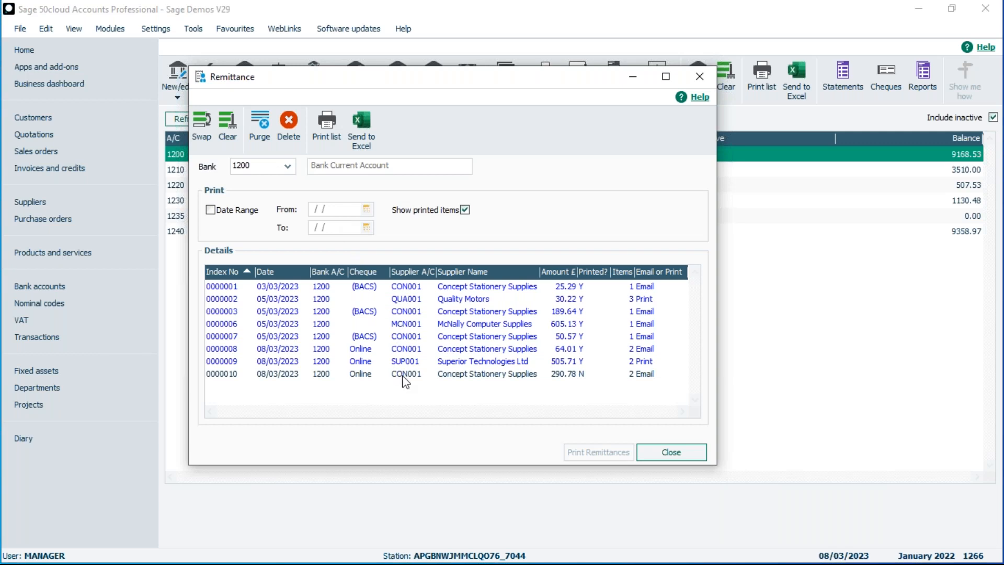
- Regenerate printed remittance 0000008 as a preview using Remittance Layout - 11", examine it at full size, and close it
{"action": "left_click", "coordinate": [402, 348]}
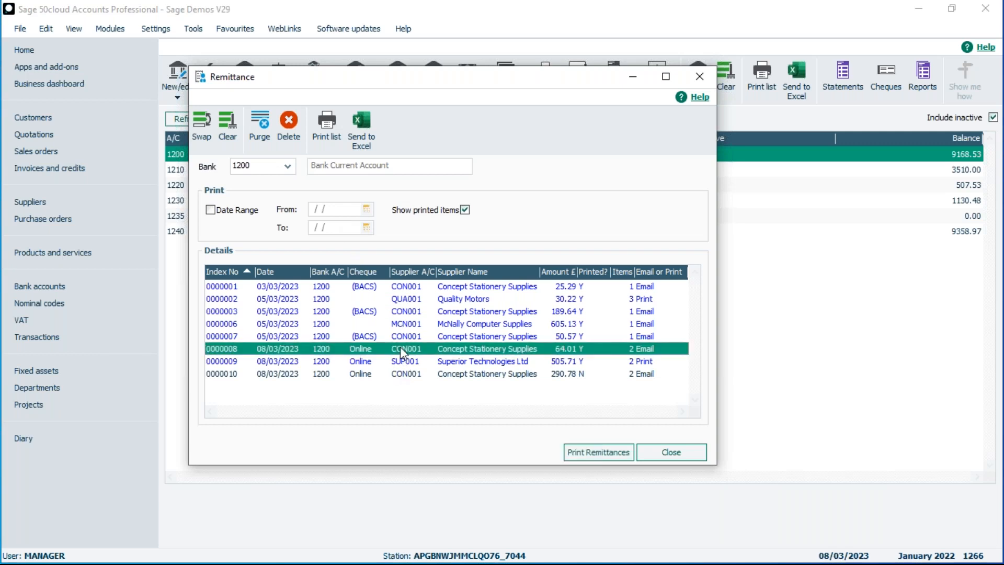
{"action": "left_click", "coordinate": [600, 449]}
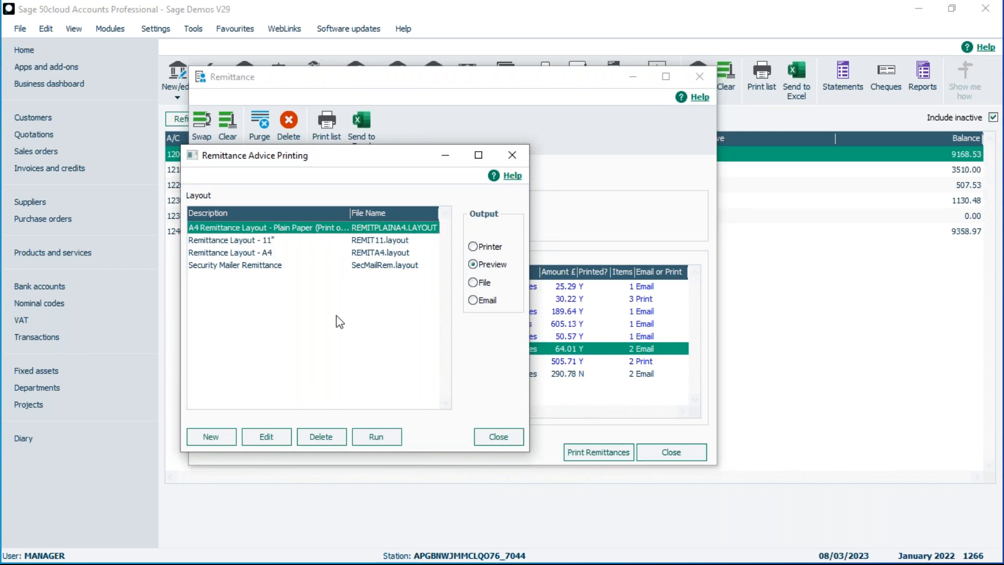
{"action": "left_click", "coordinate": [239, 240]}
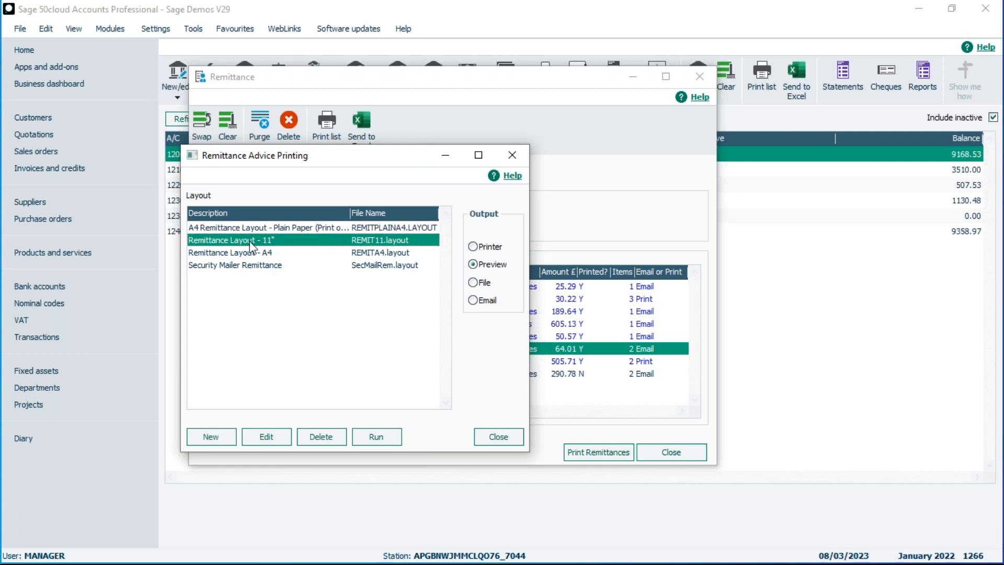
{"action": "left_click", "coordinate": [381, 438]}
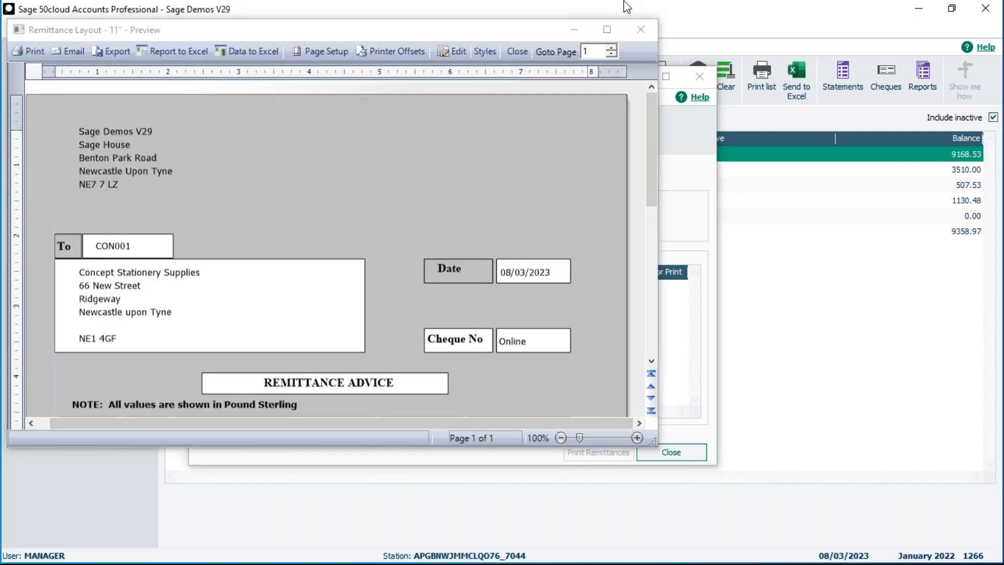
{"action": "left_click", "coordinate": [606, 29]}
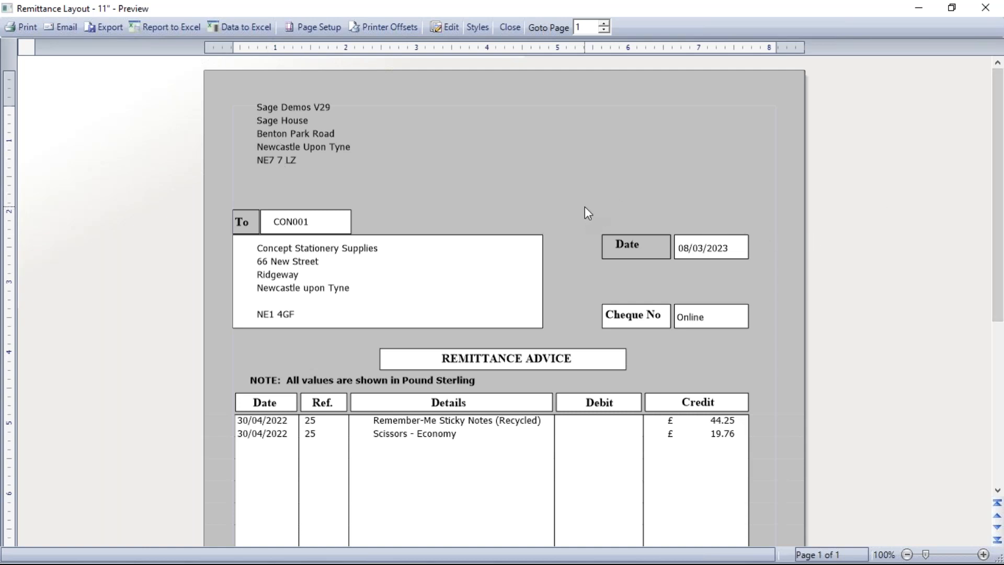
{"action": "left_click", "coordinate": [510, 28]}
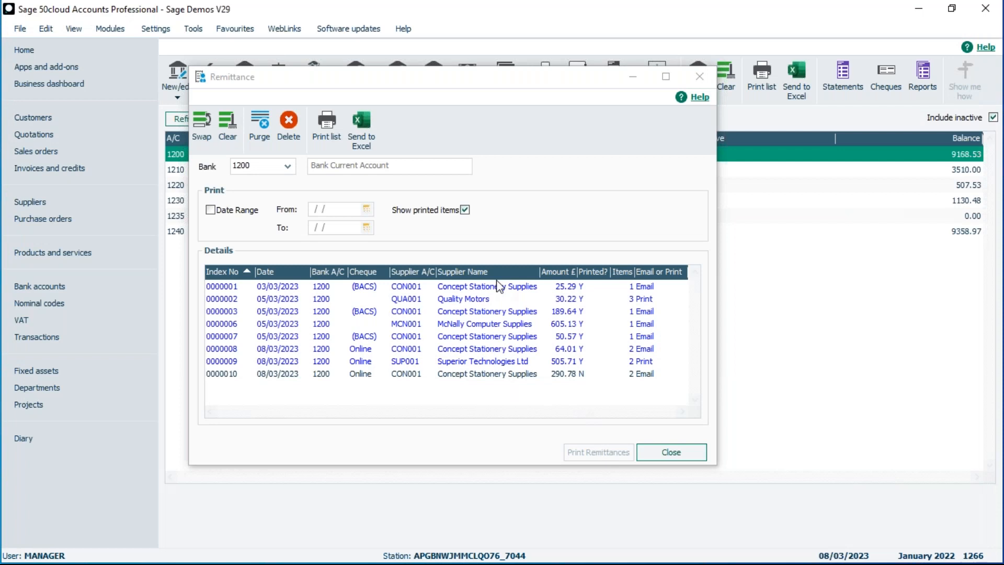
- Hide the printed items and output remittance 0000010 to email using the A4 Remittance Layout - Plain Paper
{"action": "left_click", "coordinate": [465, 210]}
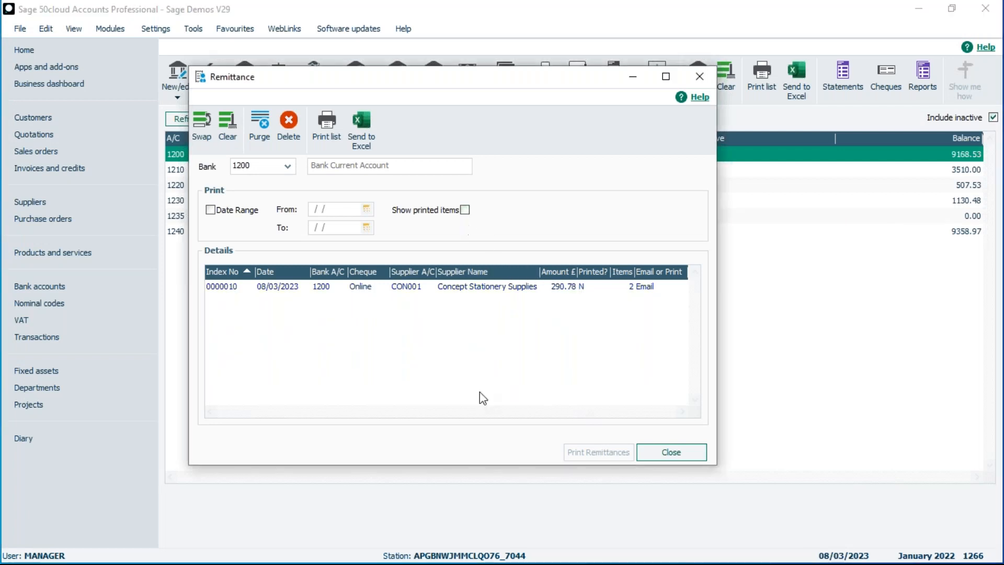
{"action": "left_click", "coordinate": [364, 289]}
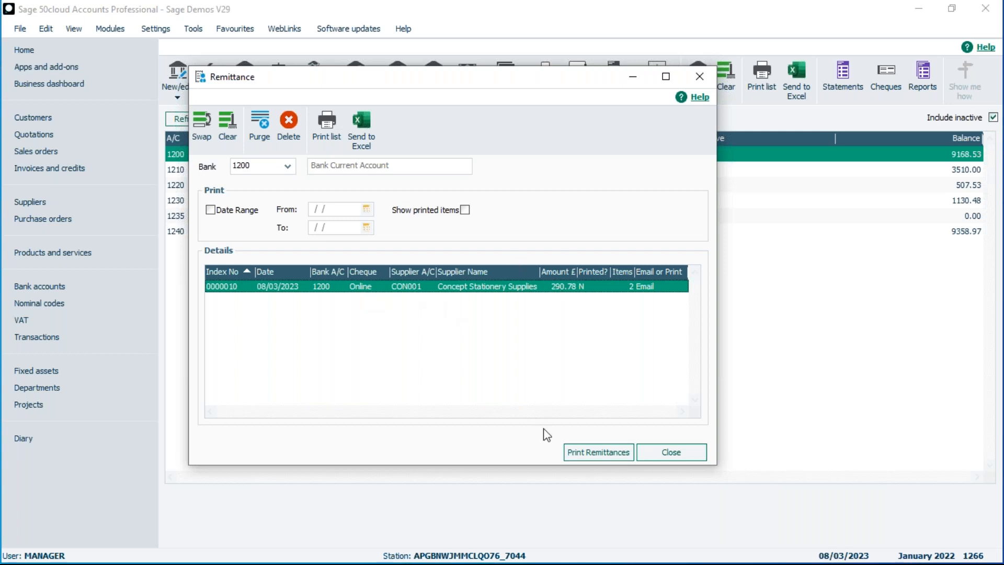
{"action": "left_click", "coordinate": [597, 451]}
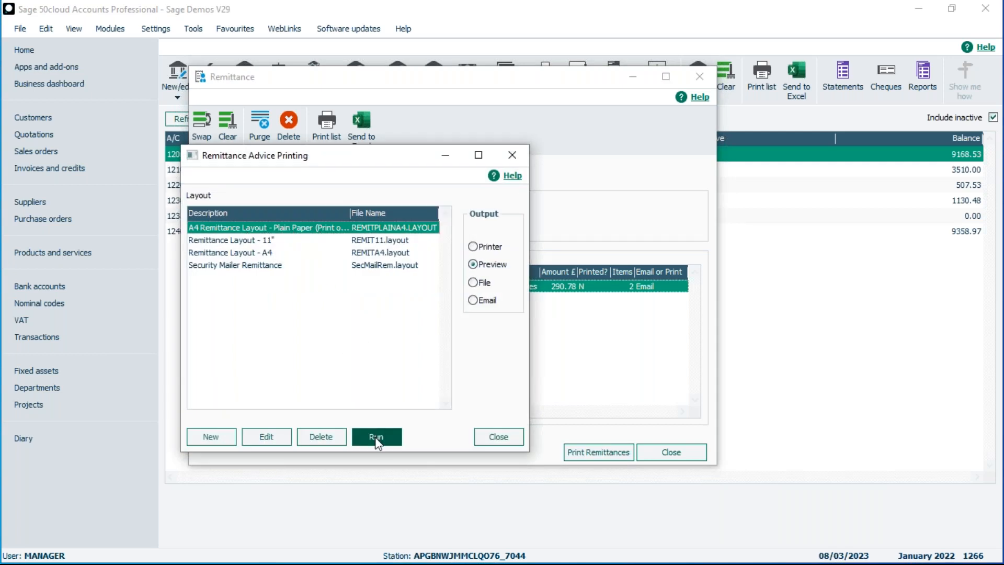
{"action": "left_click", "coordinate": [473, 300]}
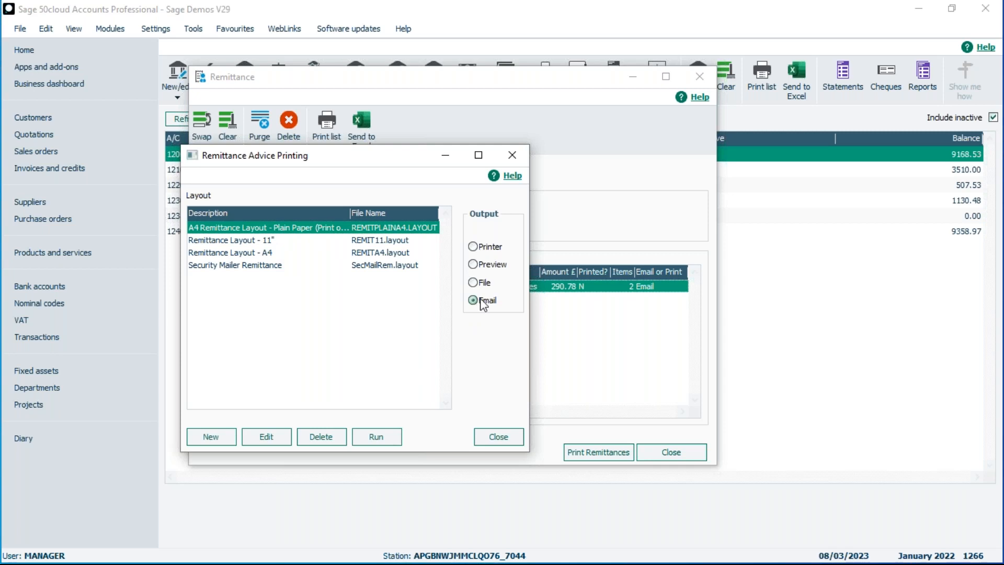
{"action": "left_click", "coordinate": [381, 440]}
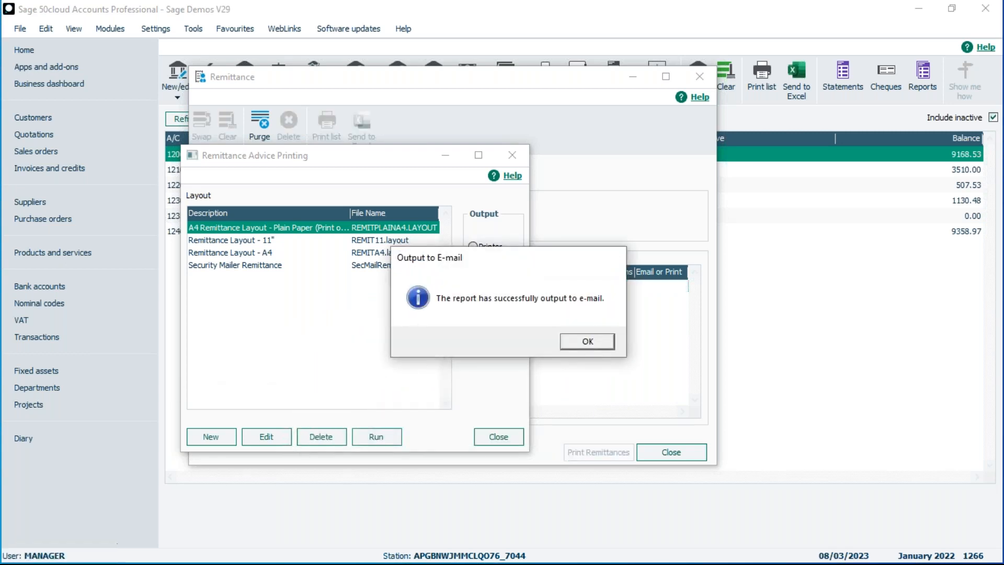
{"action": "left_click", "coordinate": [588, 341]}
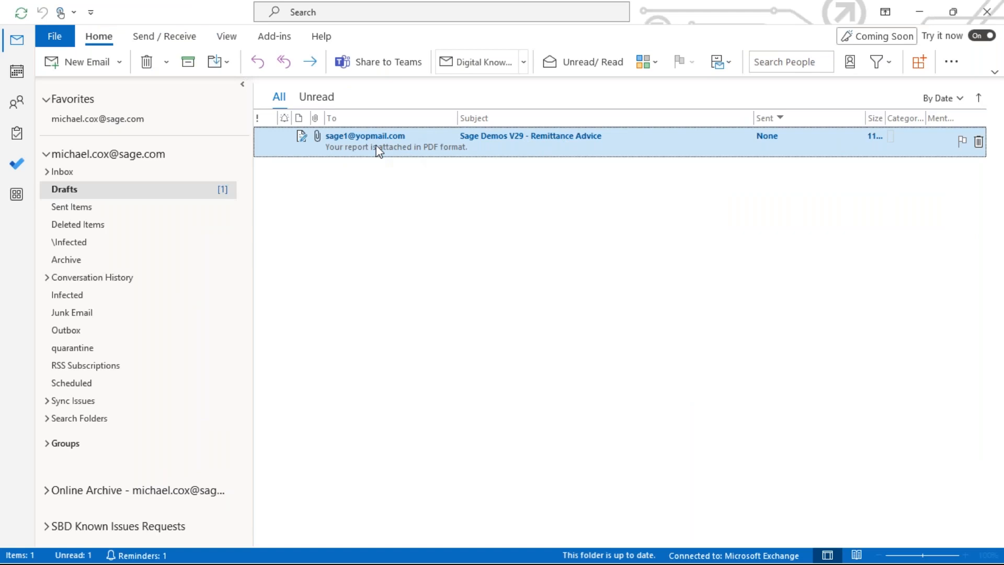
- In Outlook, open and send the Sage Demos V29 - Remittance Advice draft, minimise Outlook, and close the Sage remittance list
{"action": "double_click", "coordinate": [524, 145]}
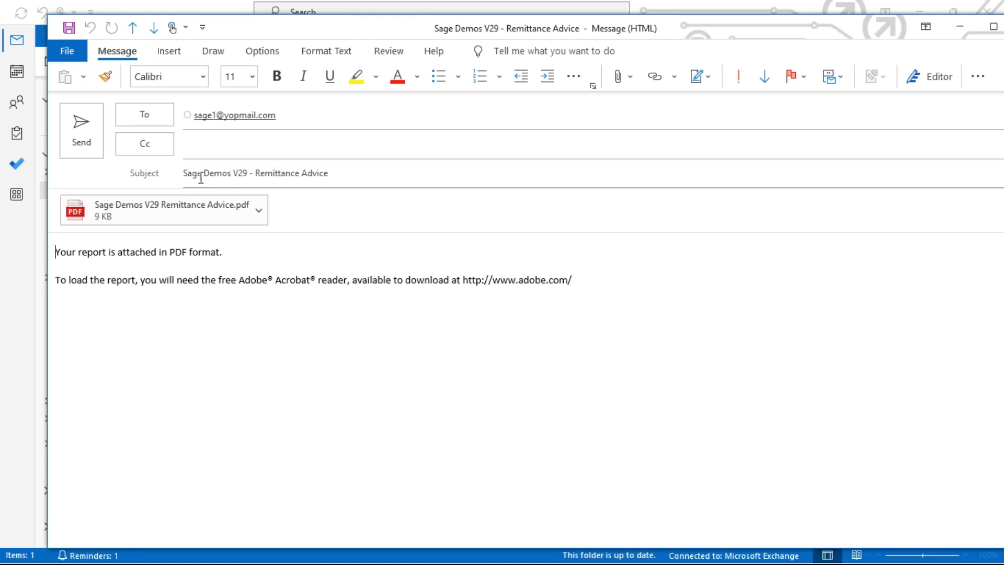
{"action": "left_click", "coordinate": [248, 174]}
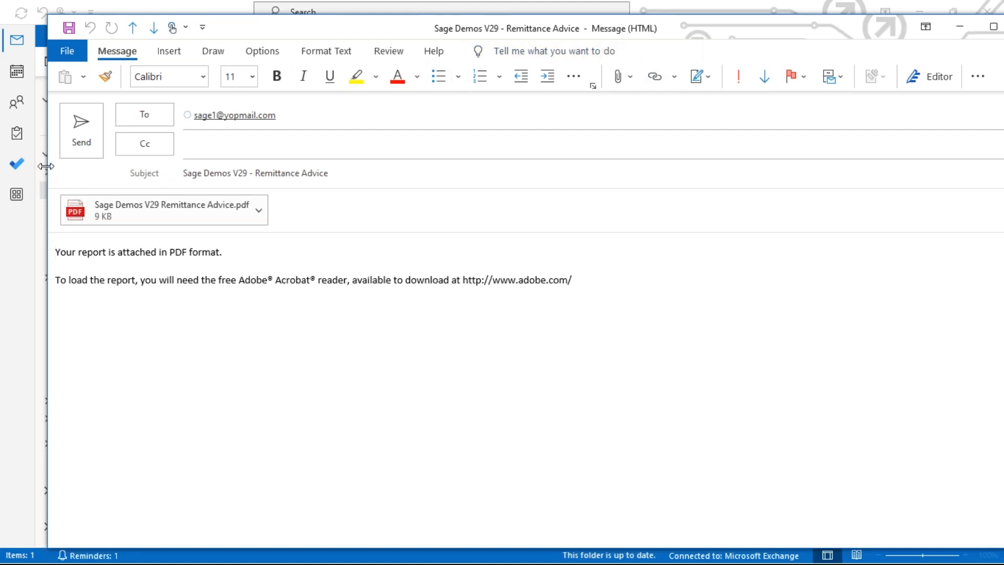
{"action": "left_click", "coordinate": [81, 131]}
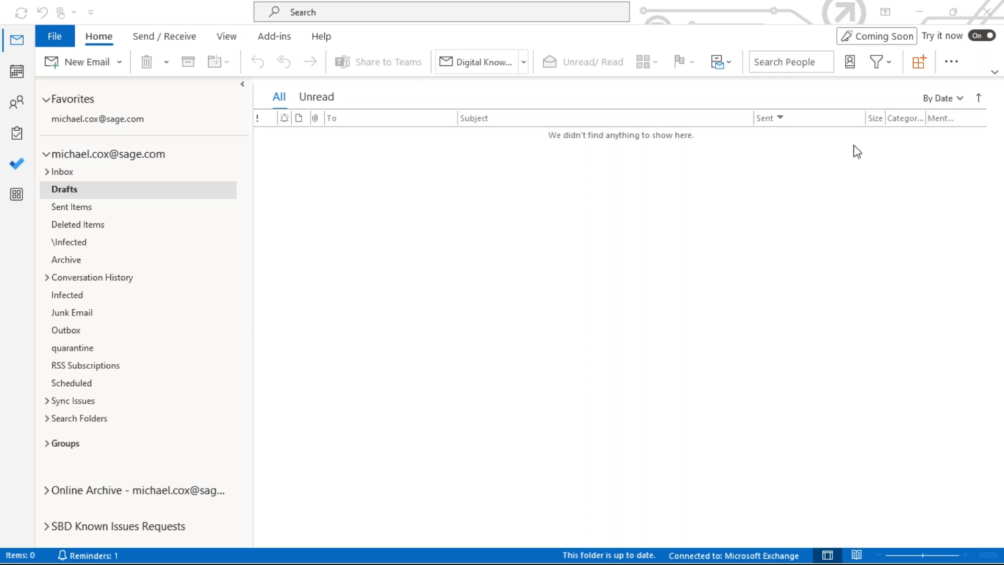
{"action": "left_click", "coordinate": [919, 13]}
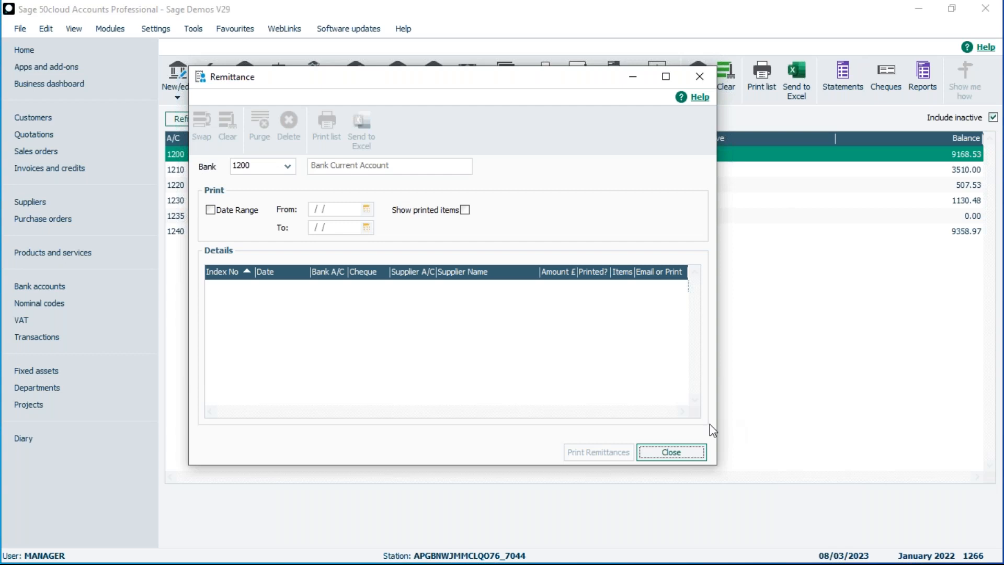
{"action": "left_click", "coordinate": [682, 456]}
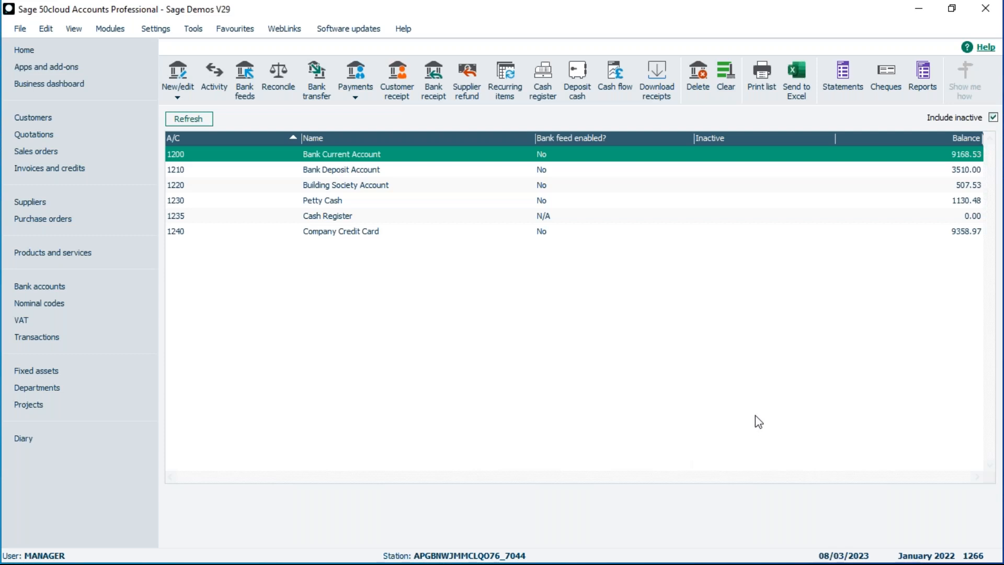
- Open the remittance list for the Bank Current Account again with printed items shown
{"action": "left_click", "coordinate": [357, 99]}
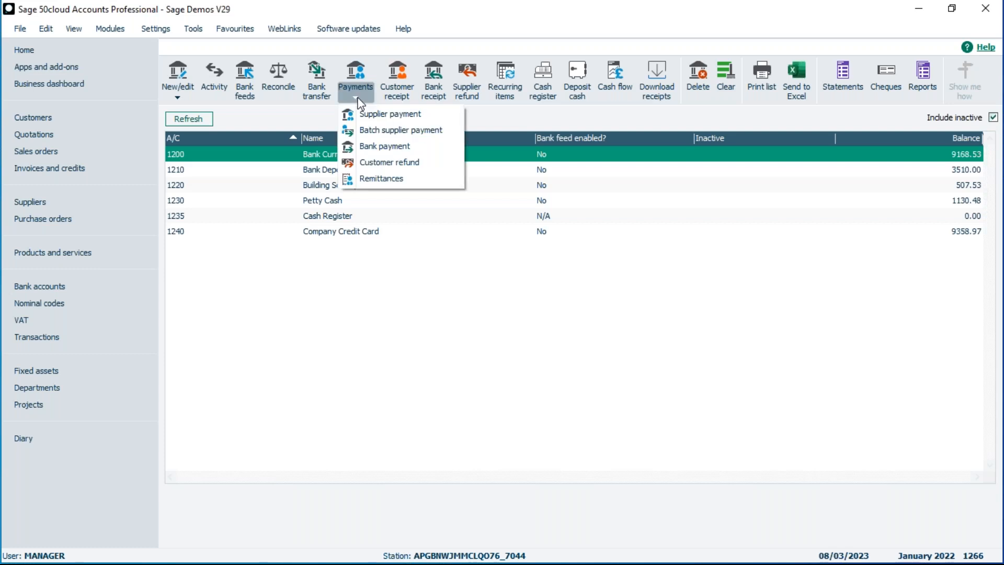
{"action": "left_click", "coordinate": [368, 177]}
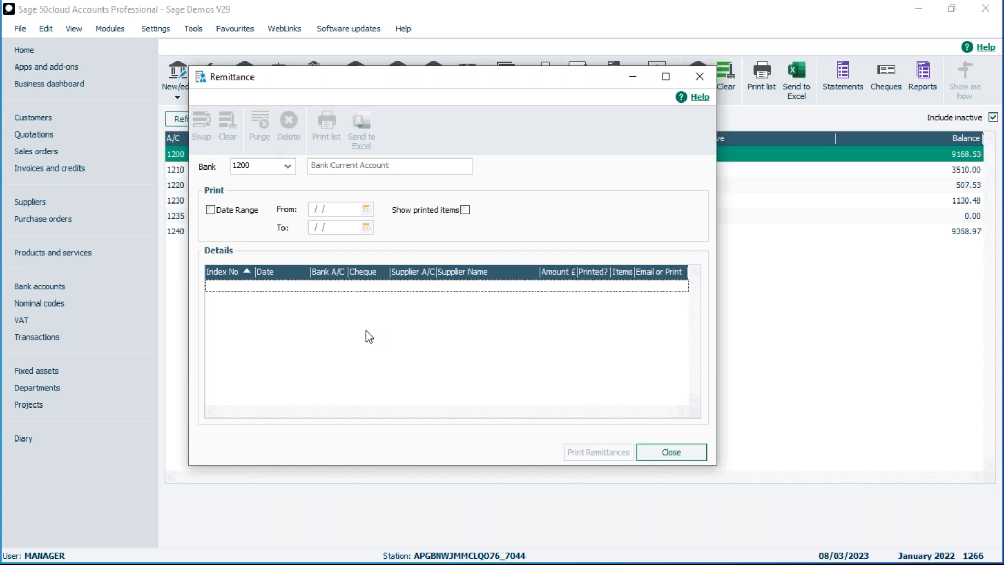
{"action": "left_click", "coordinate": [465, 210]}
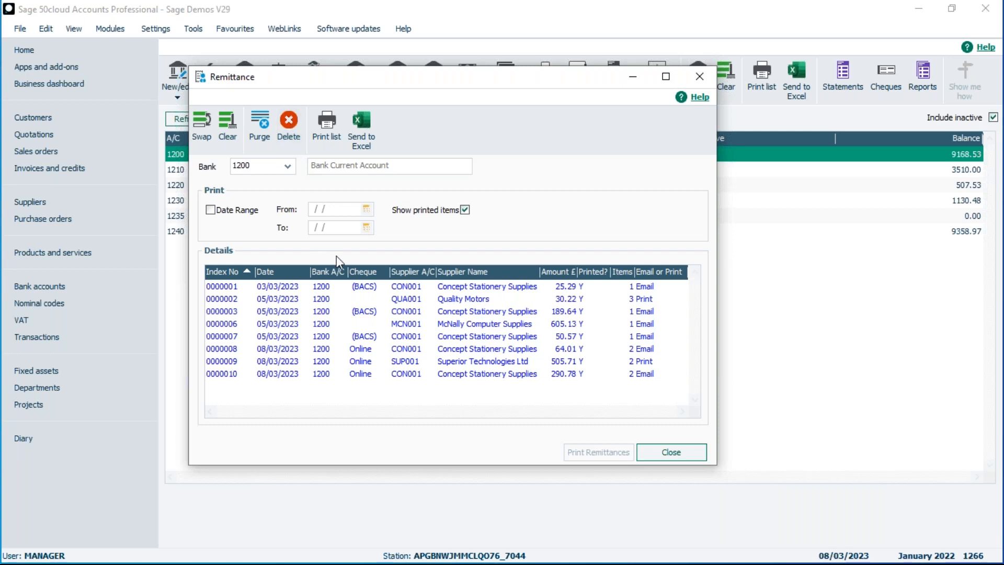
- Delete remittances 0000003, 0000006 and 0000007 from the list, and close the remittance list
{"action": "left_click", "coordinate": [405, 311]}
{"action": "left_click", "coordinate": [406, 336], "text": "ctrl"}
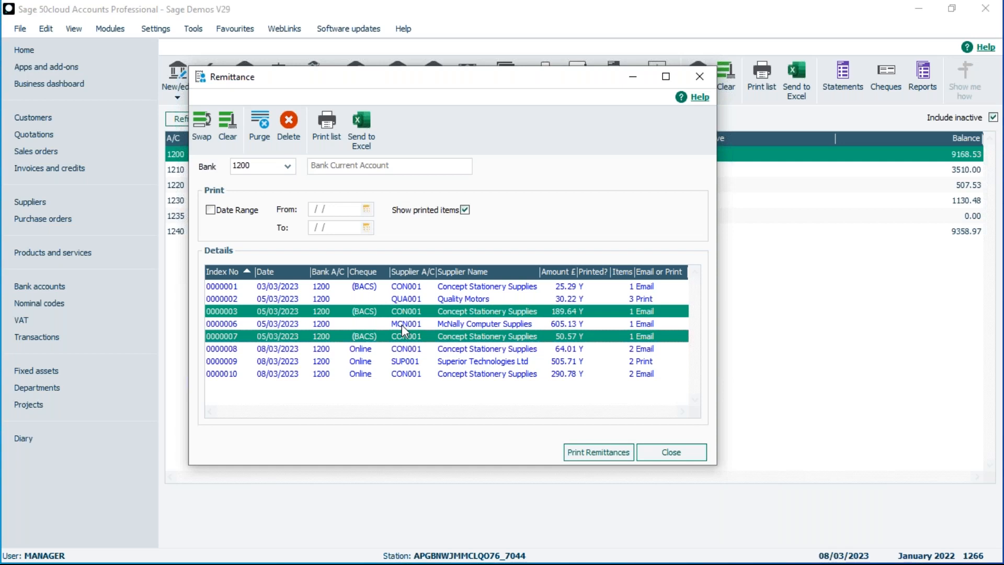
{"action": "left_click", "coordinate": [401, 324], "text": "ctrl"}
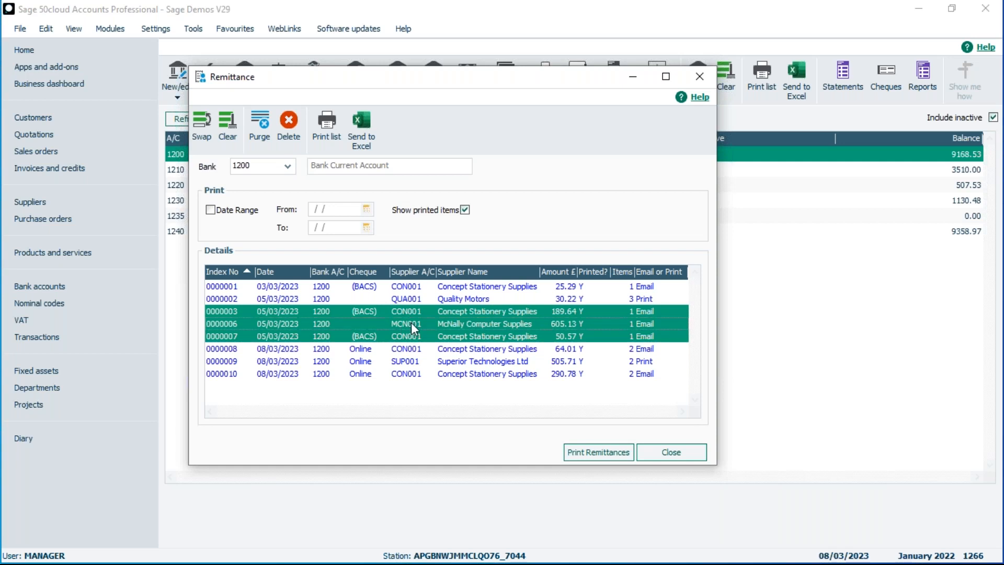
{"action": "left_click", "coordinate": [290, 121]}
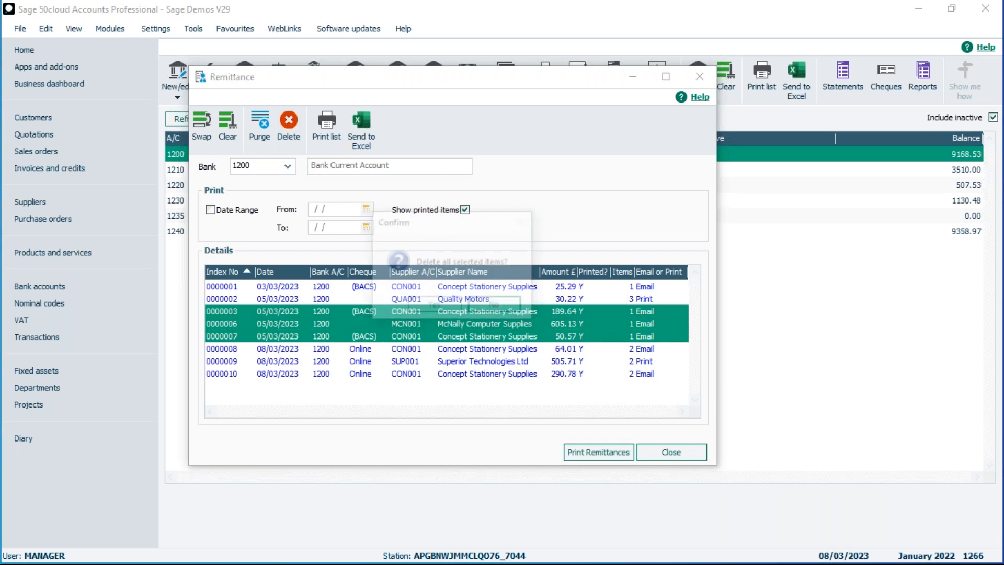
{"action": "left_click", "coordinate": [424, 307]}
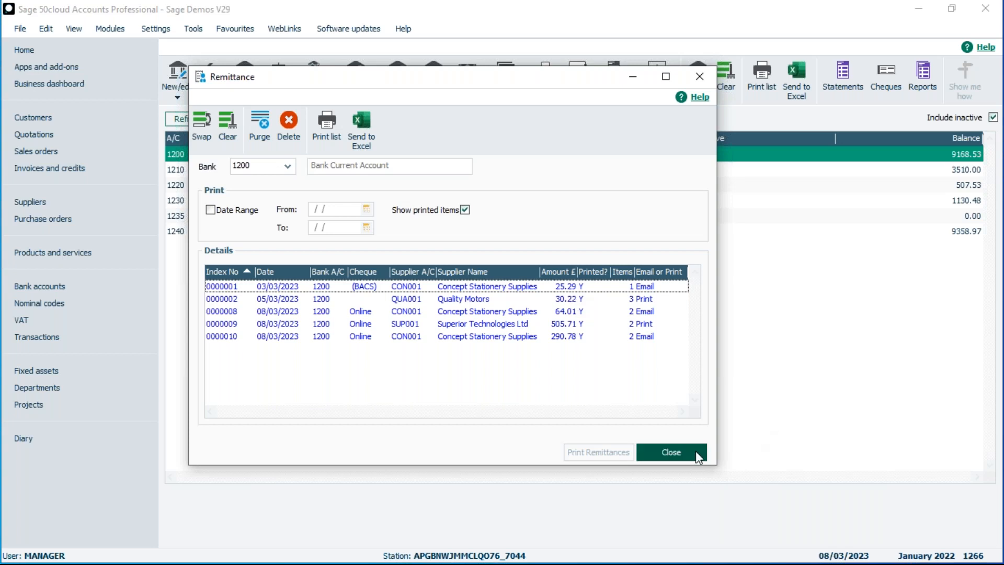
{"action": "left_click", "coordinate": [671, 452]}
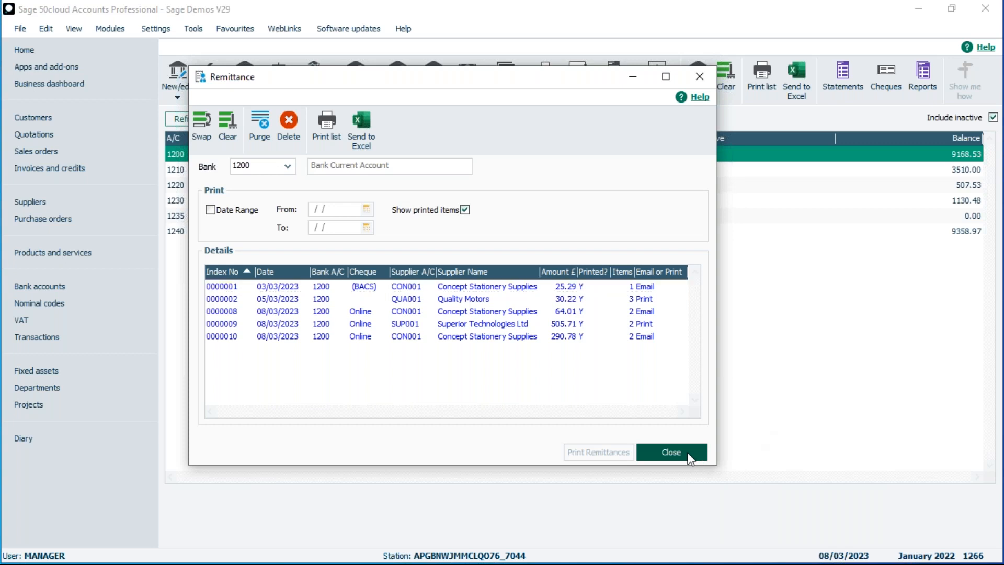
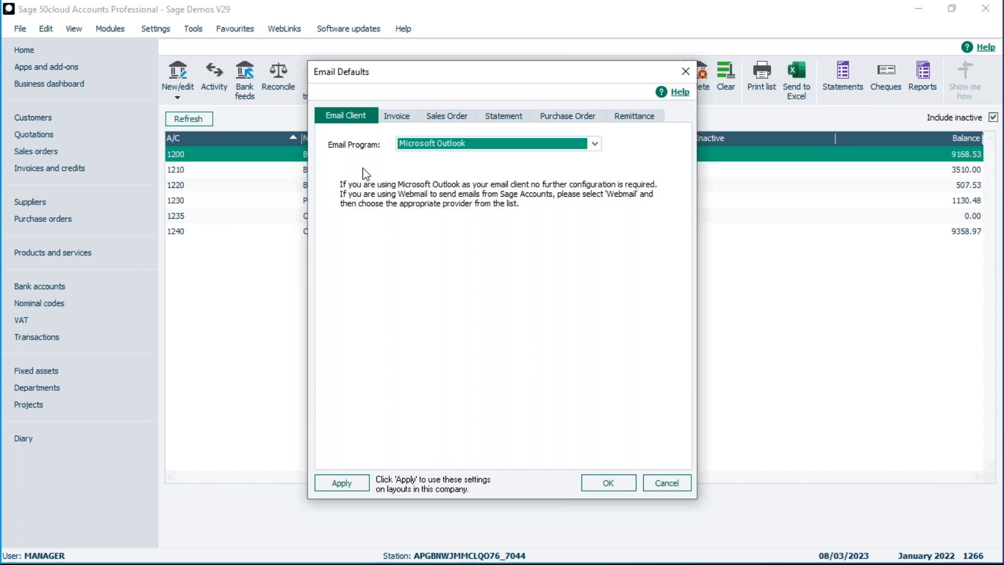
- Compare the remittance email defaults under Outlook and Webmail, and return the email program to Microsoft Outlook, discarding the unapplied settings
{"action": "left_click", "coordinate": [632, 117]}
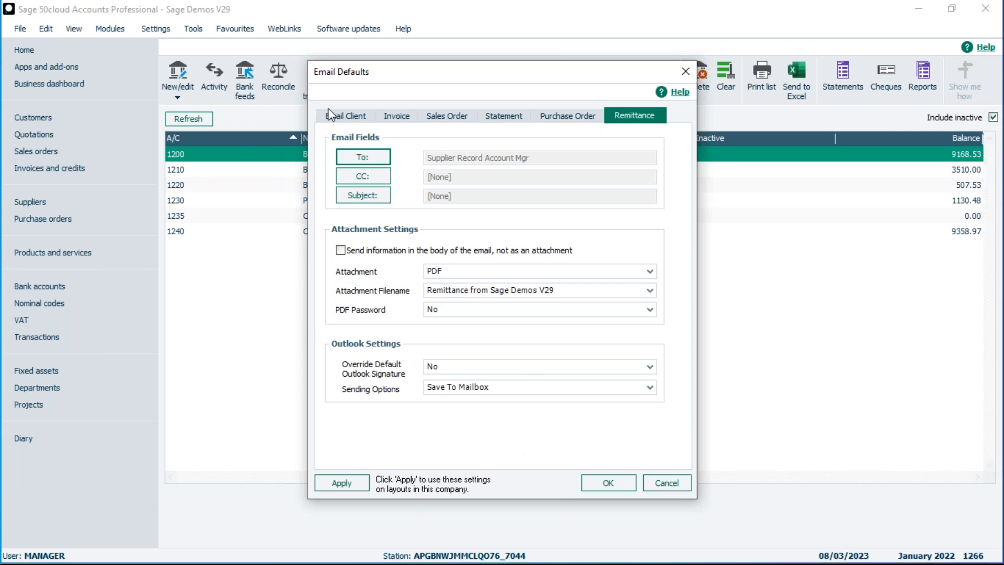
{"action": "left_click", "coordinate": [345, 115]}
{"action": "left_click", "coordinate": [451, 142]}
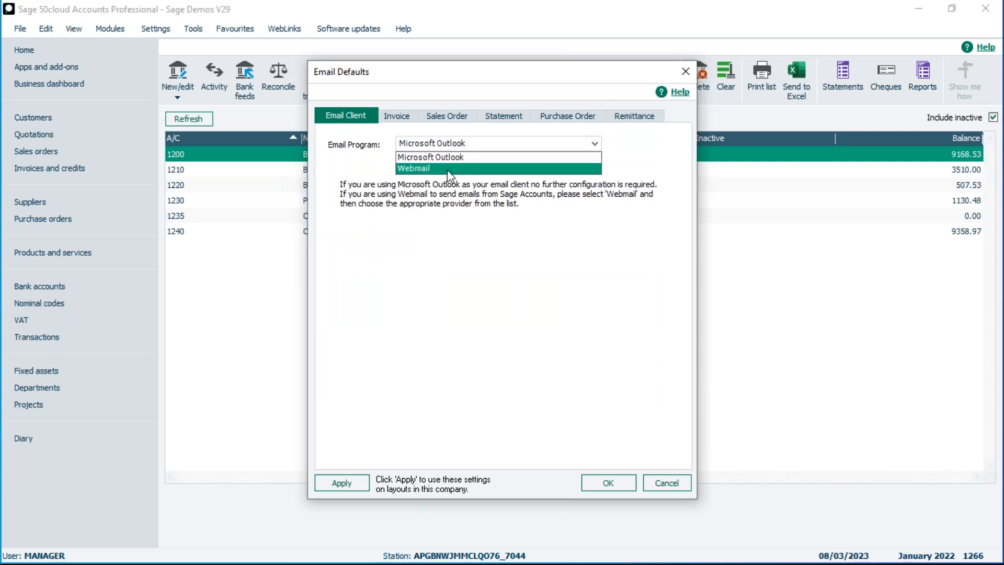
{"action": "left_click", "coordinate": [445, 168]}
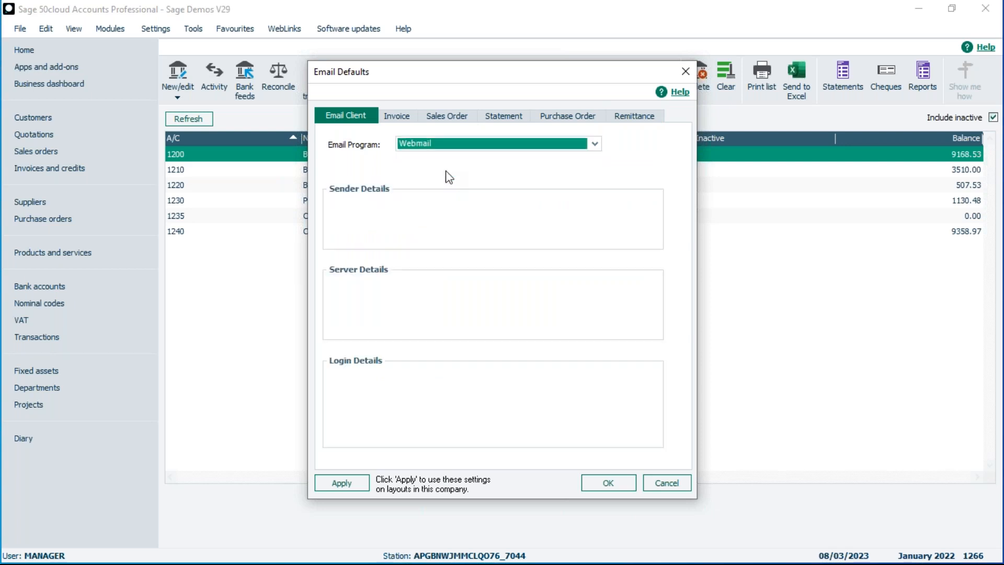
{"action": "left_click", "coordinate": [633, 118]}
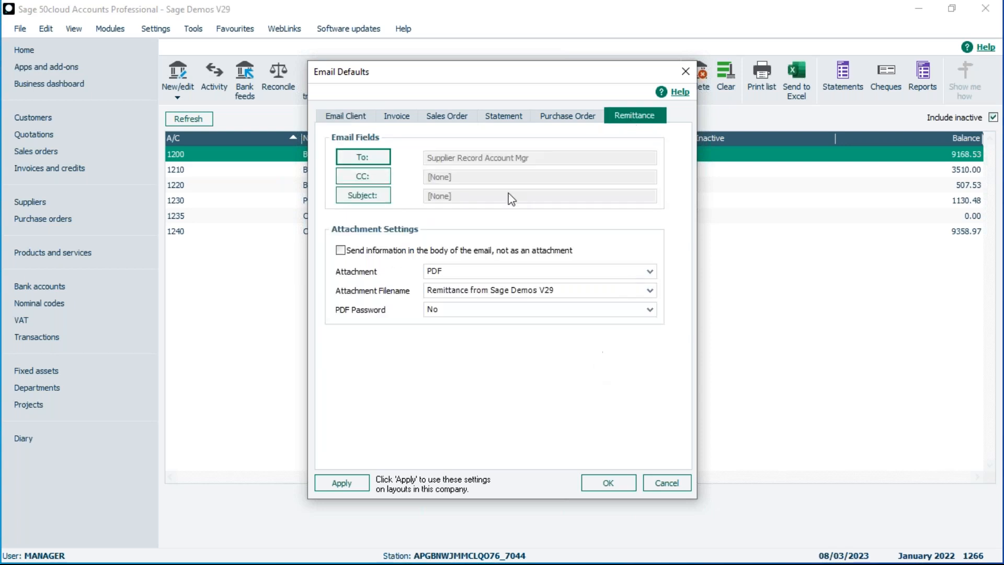
{"action": "left_click", "coordinate": [364, 112]}
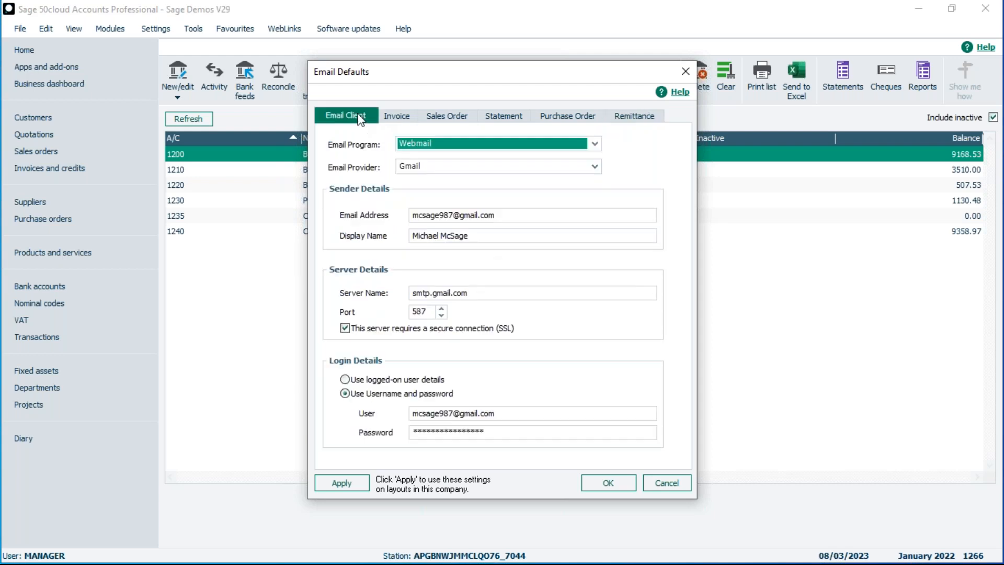
{"action": "left_click", "coordinate": [421, 146]}
{"action": "left_click", "coordinate": [418, 155]}
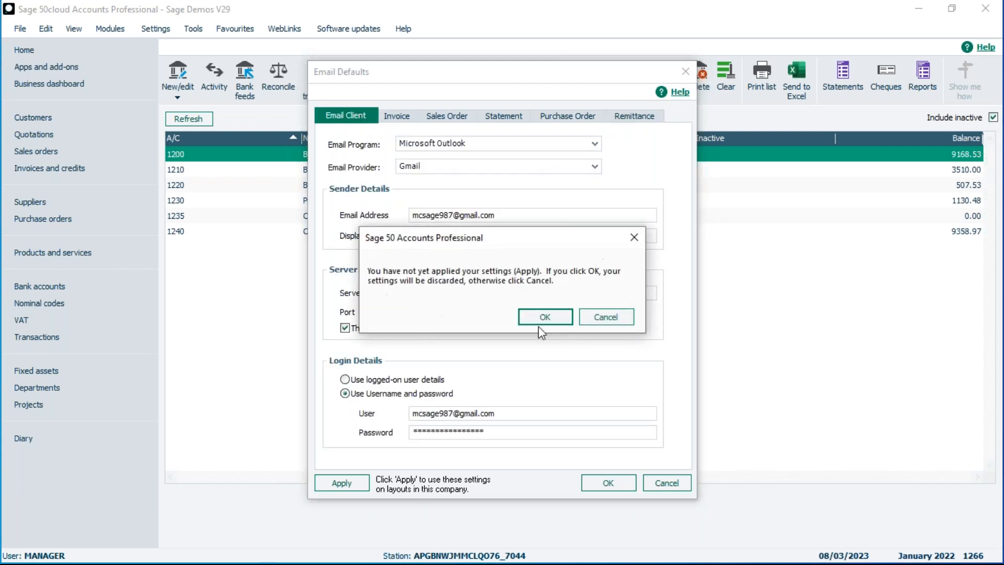
{"action": "left_click", "coordinate": [547, 316]}
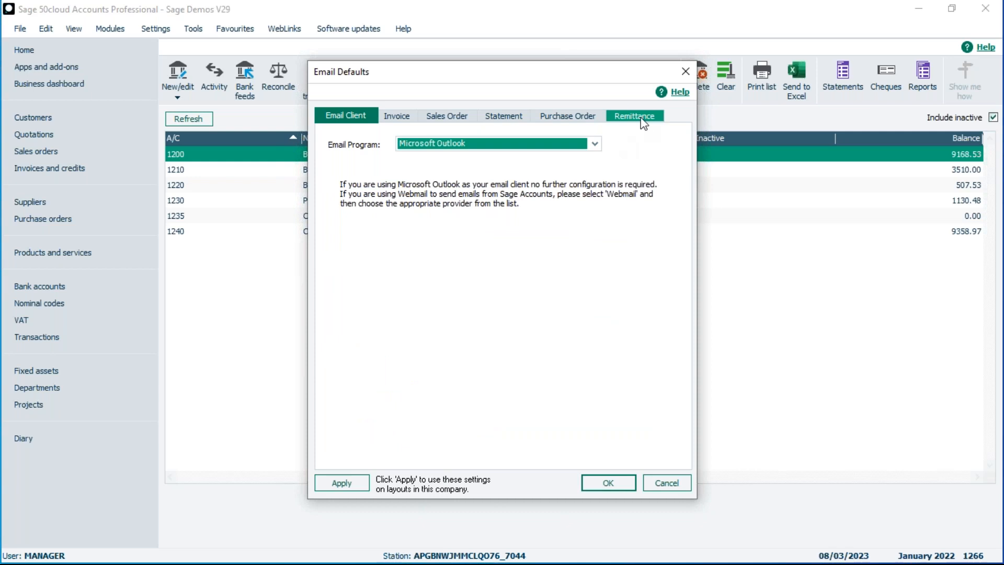
- Review the remittance email defaults and the Remittance layouts they can be applied to, and leave the defaults without applying anything
{"action": "left_click", "coordinate": [641, 119]}
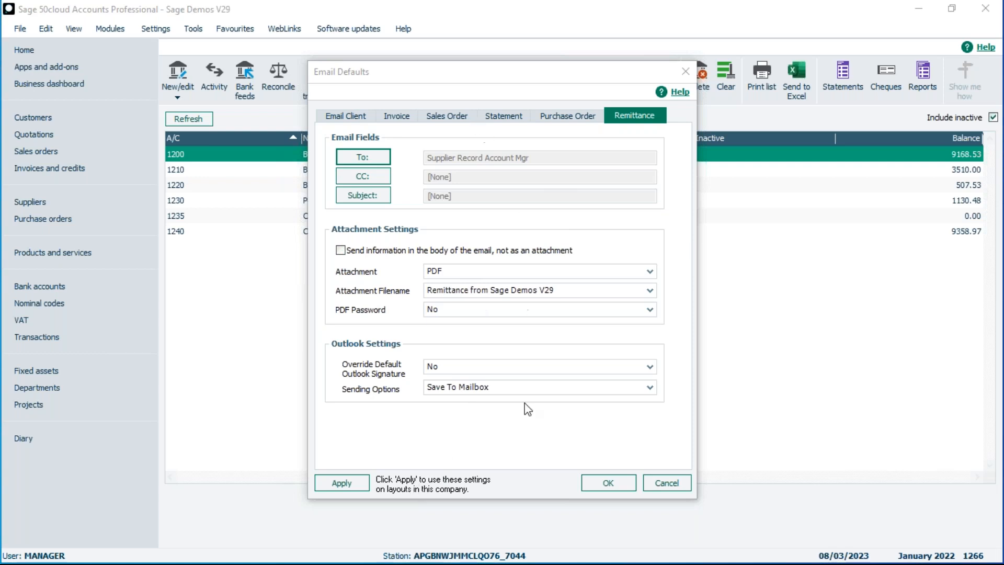
{"action": "left_click", "coordinate": [341, 484]}
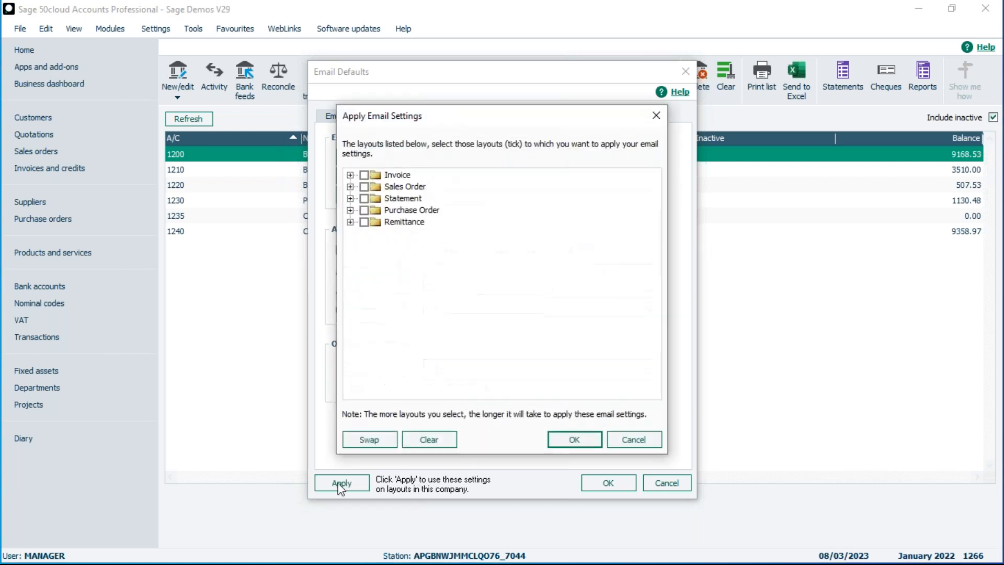
{"action": "left_click", "coordinate": [350, 222]}
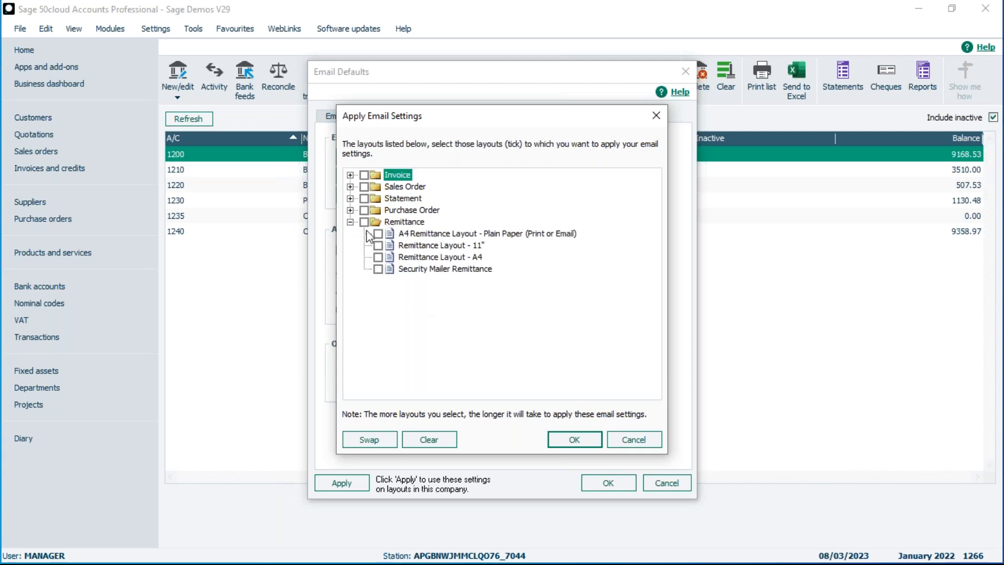
{"action": "left_click", "coordinate": [633, 441]}
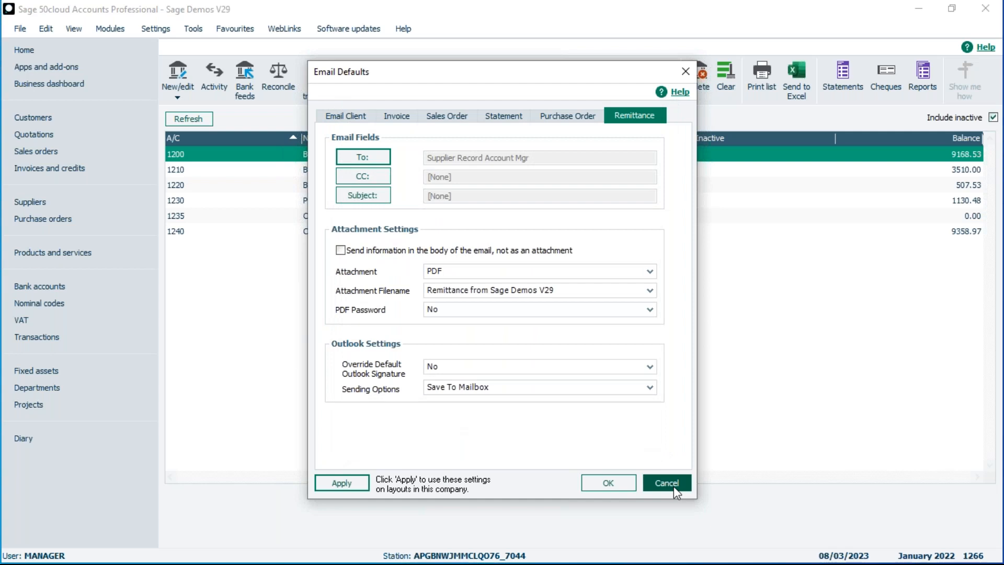
{"action": "left_click", "coordinate": [673, 485]}
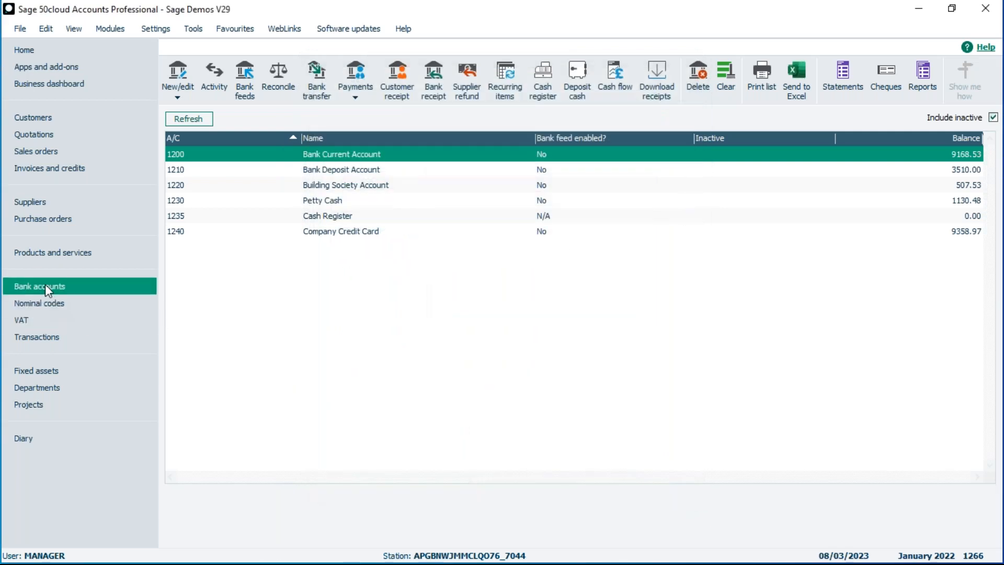
- Reopen the remittances of the Bank Current Account and include the printed items
{"action": "left_click", "coordinate": [360, 94]}
{"action": "left_click", "coordinate": [372, 178]}
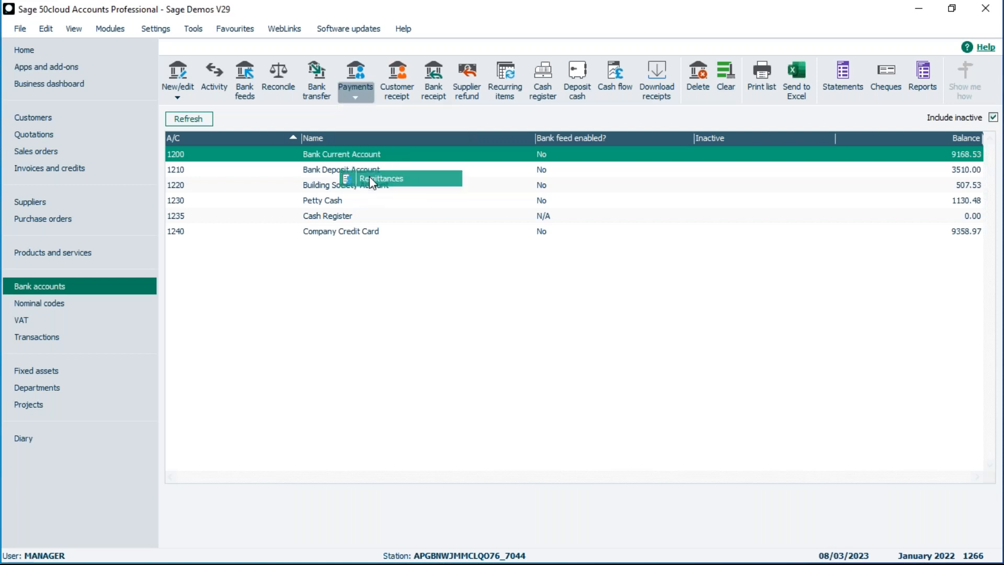
{"action": "left_click", "coordinate": [465, 209]}
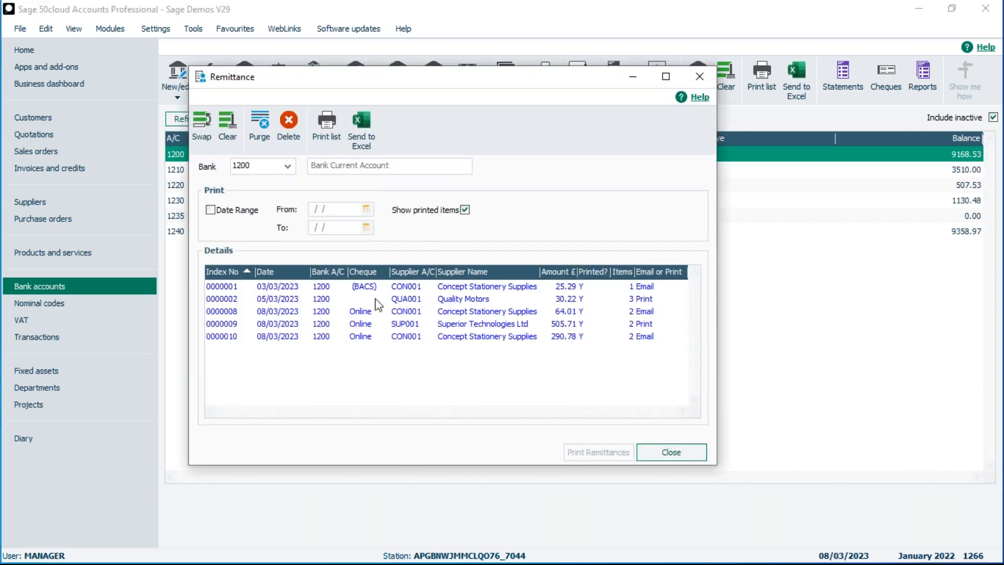
- From the print options of remittance 0000010, open the A4 Remittance Layout - Plain Paper for editing in Report Designer
{"action": "left_click", "coordinate": [332, 336]}
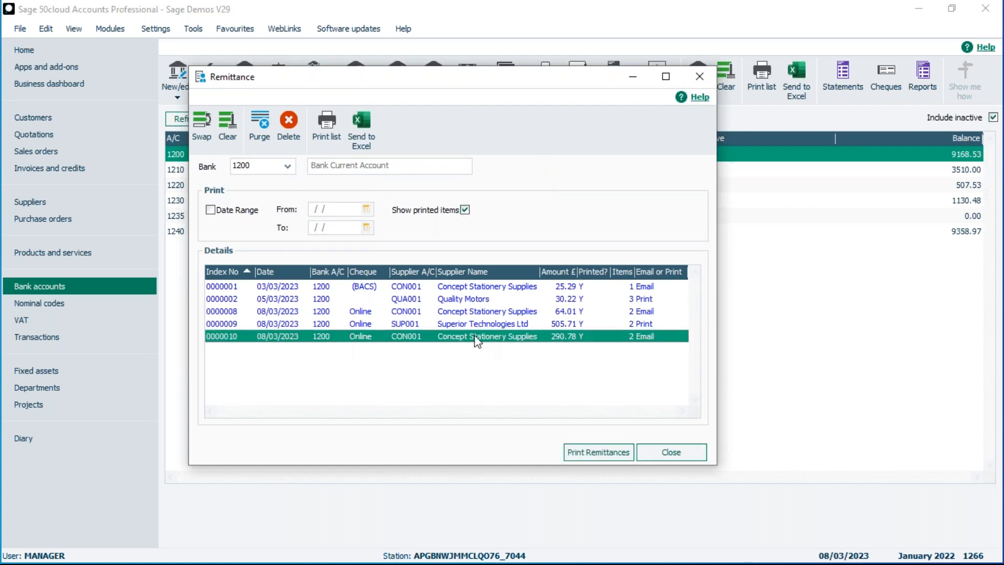
{"action": "left_click", "coordinate": [586, 452]}
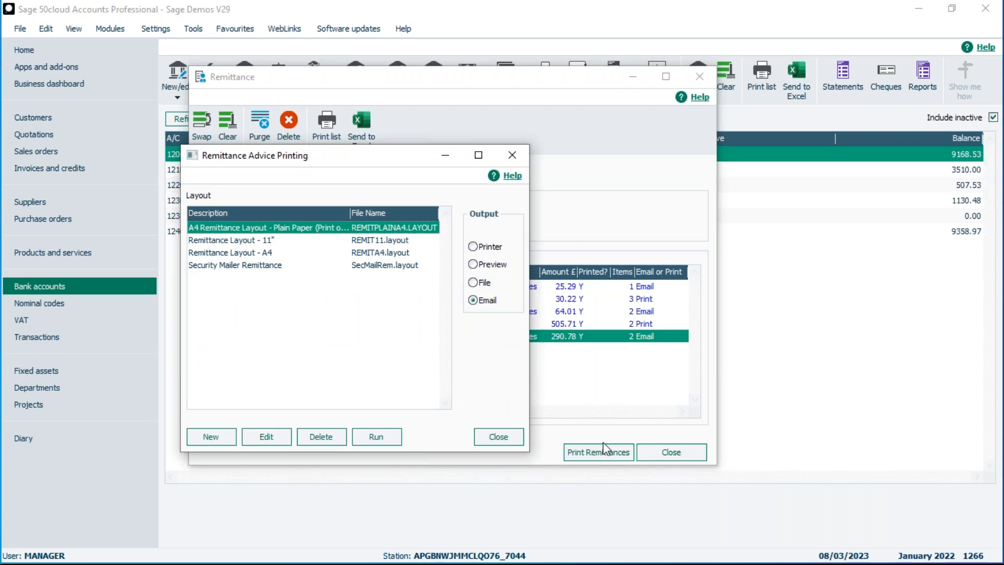
{"action": "left_click", "coordinate": [264, 434]}
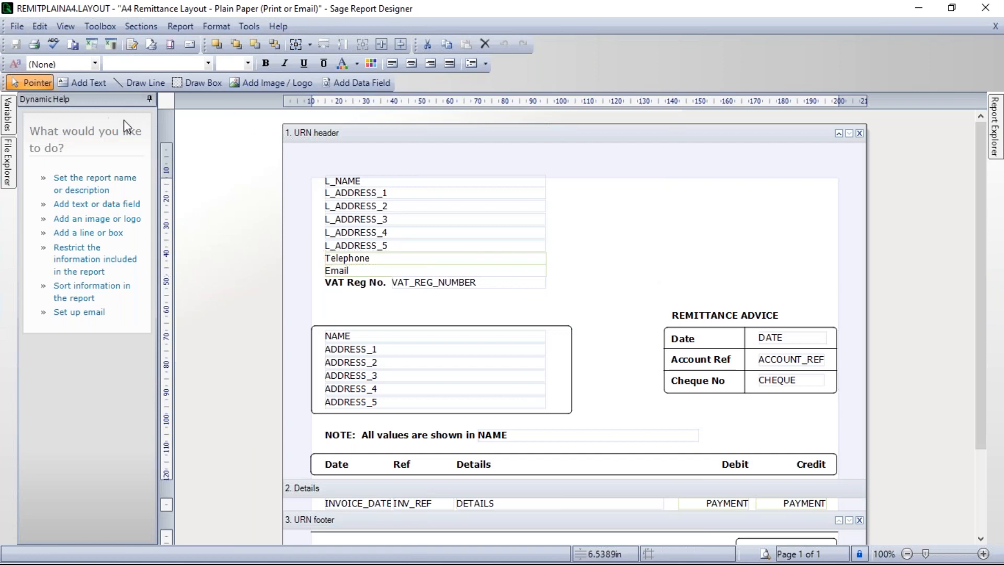
- Place an image frame above the REMITTANCE ADVICE heading in the URN header, cancel the file choice, and delete the frame
{"action": "left_click", "coordinate": [274, 81]}
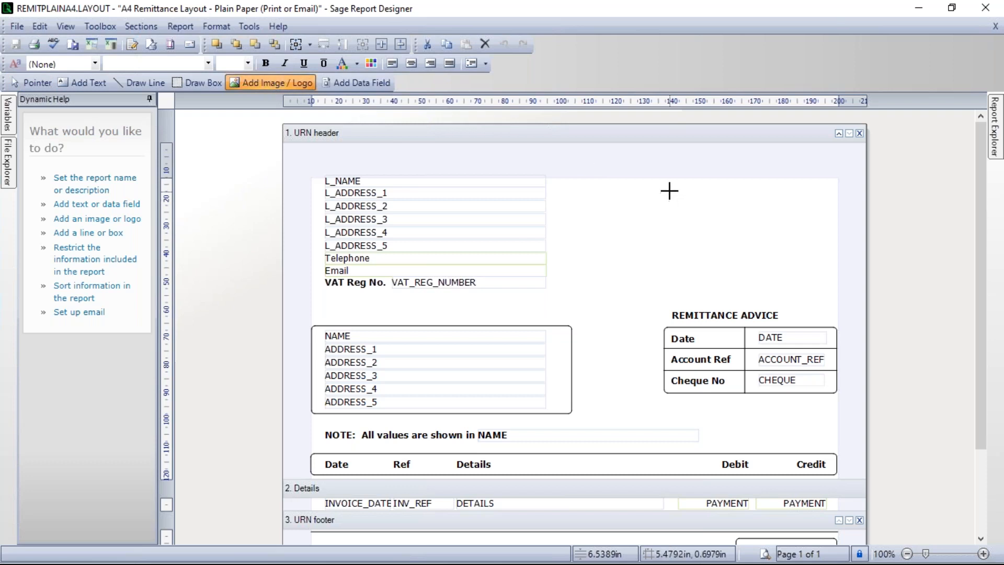
{"action": "left_click", "coordinate": [704, 197]}
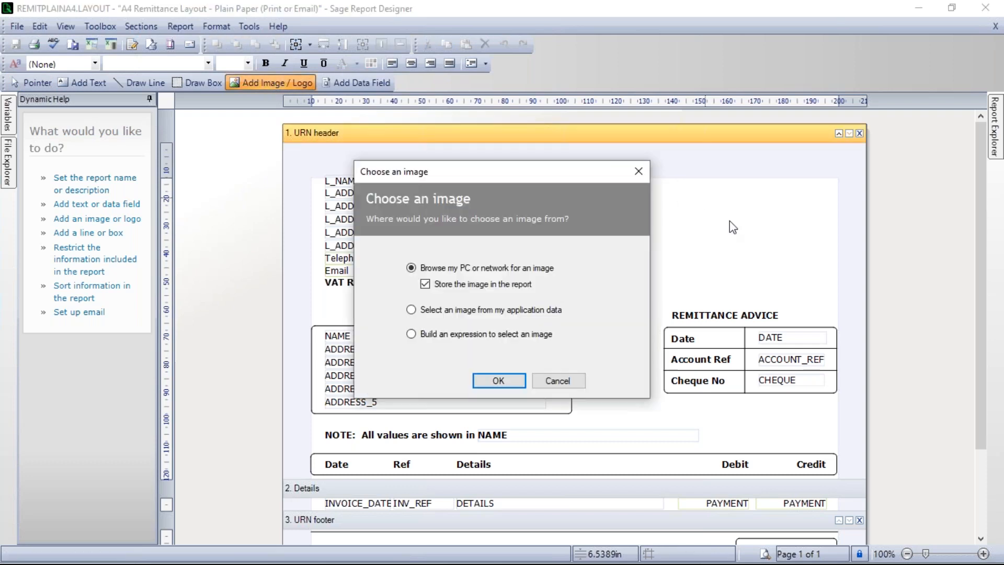
{"action": "left_click", "coordinate": [498, 381]}
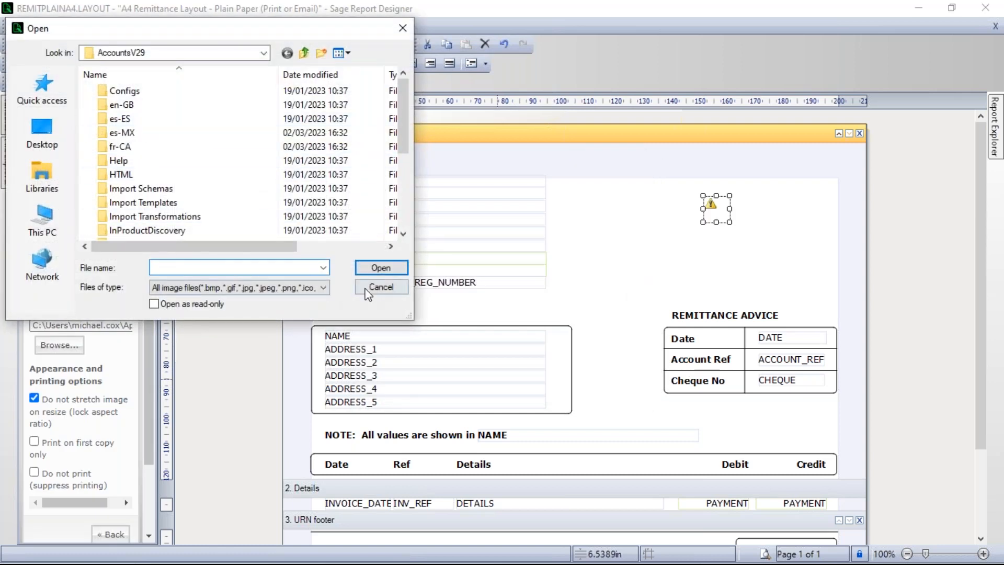
{"action": "left_click", "coordinate": [379, 289]}
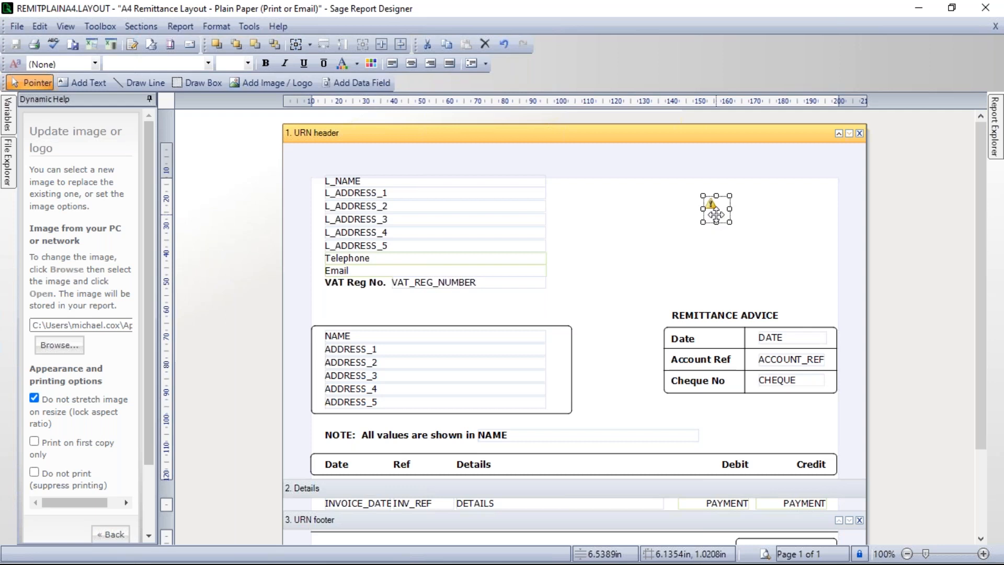
{"action": "key", "text": "Delete"}
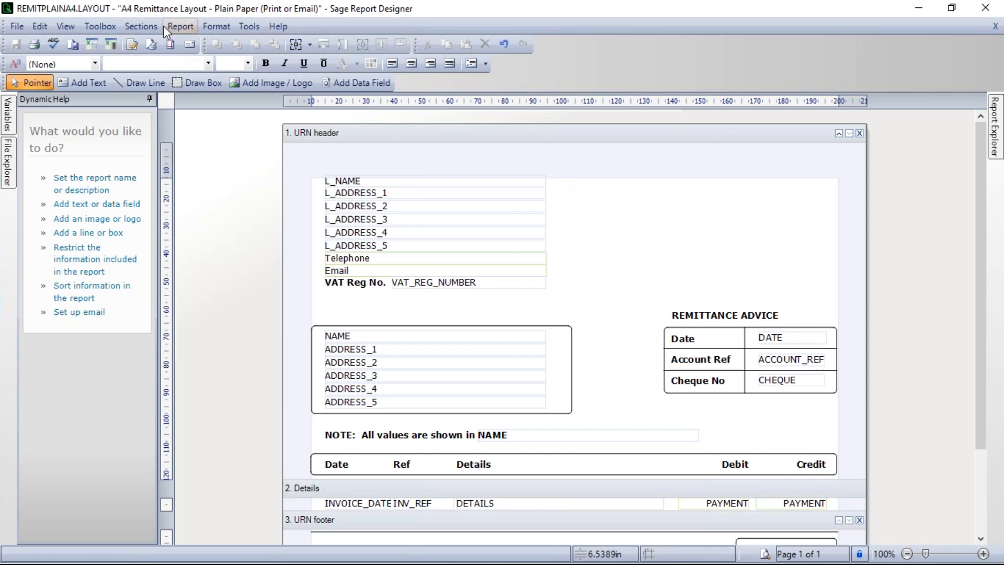
- Open the layout's email settings and examine the recipient address expression without changing it
{"action": "left_click", "coordinate": [179, 27]}
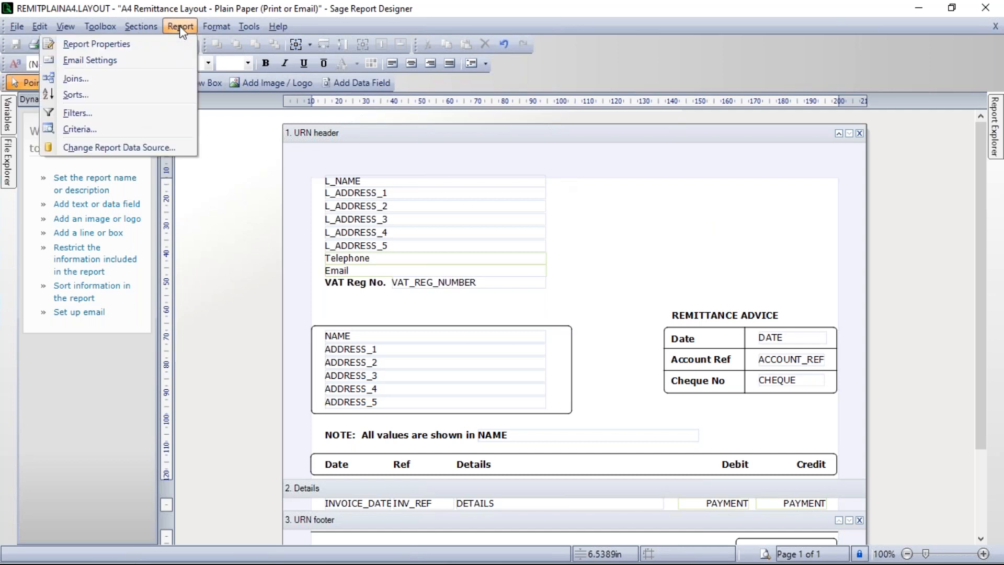
{"action": "left_click", "coordinate": [90, 65]}
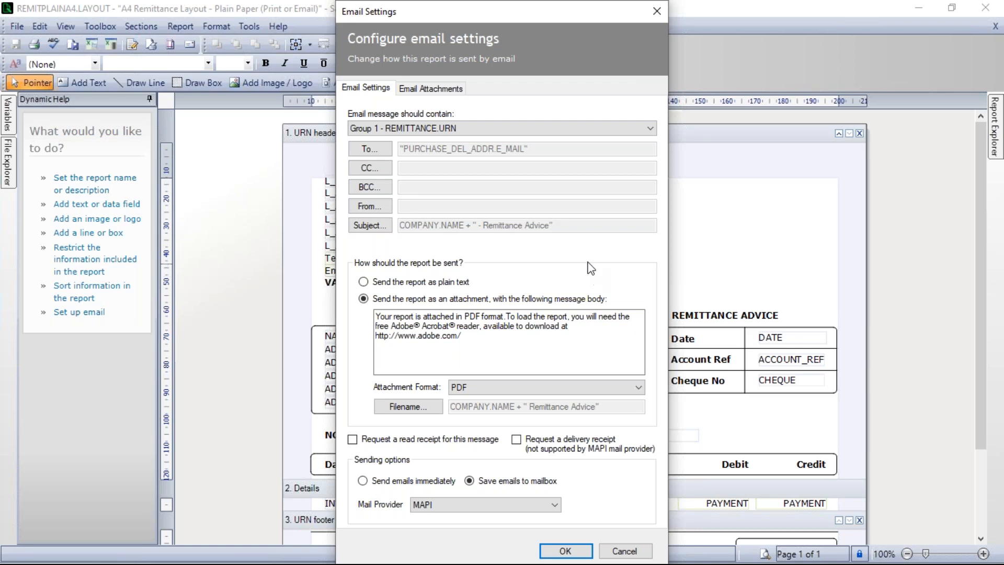
{"action": "left_click", "coordinate": [377, 149]}
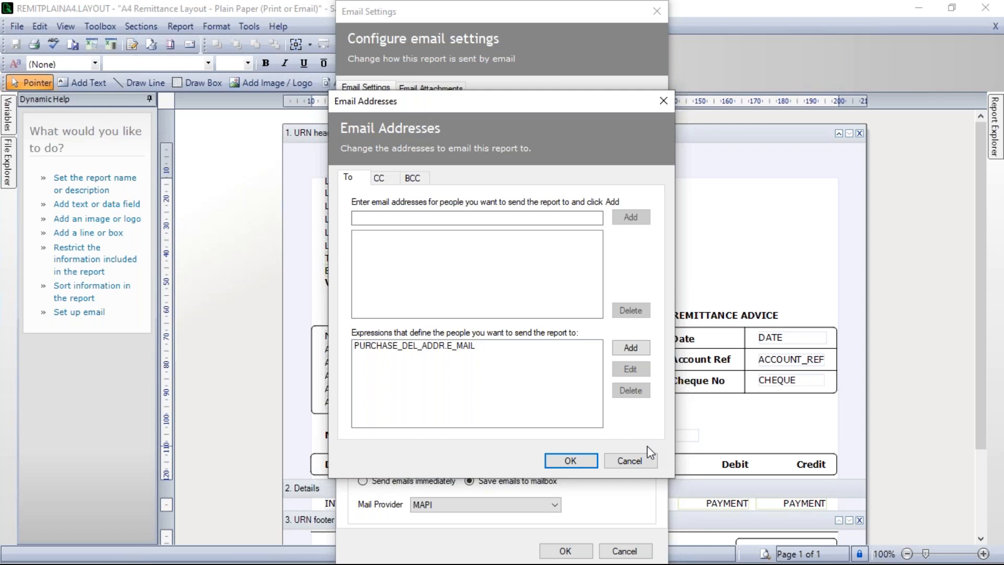
{"action": "left_click", "coordinate": [628, 462]}
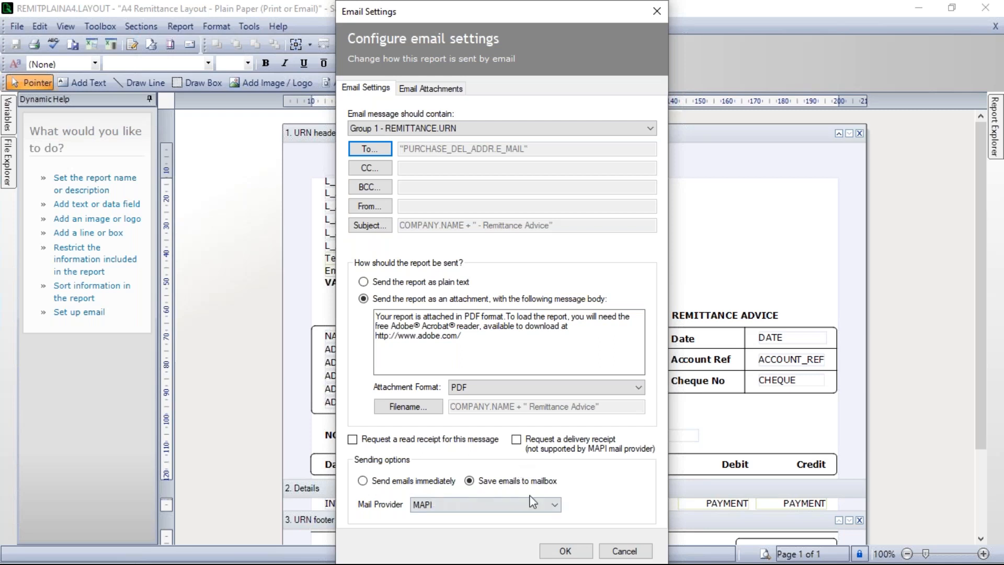
- Set the mail provider to Microsoft Outlook and the sending option to send emails immediately, and cancel the email settings
{"action": "left_click", "coordinate": [500, 505]}
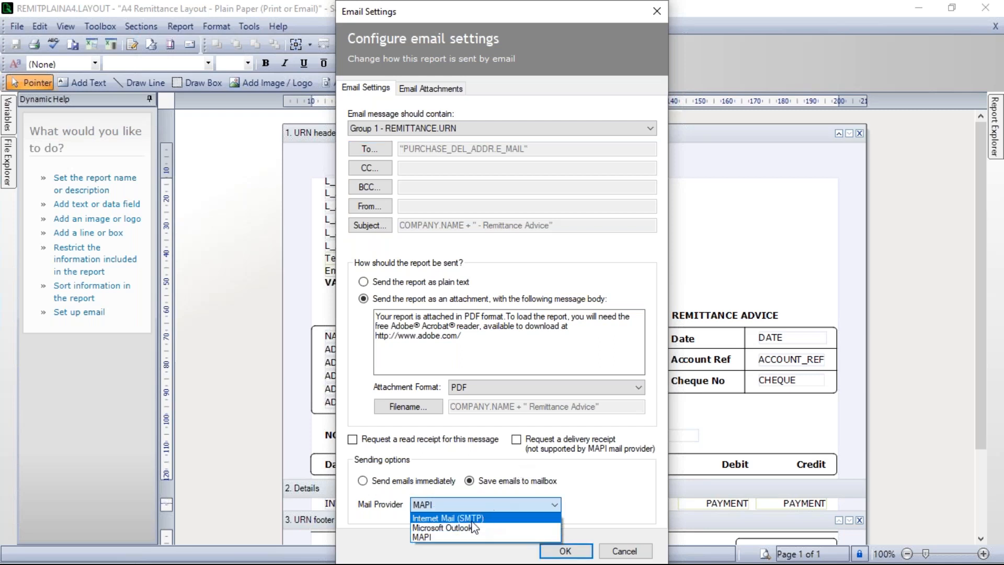
{"action": "left_click", "coordinate": [463, 523]}
{"action": "left_click", "coordinate": [363, 481]}
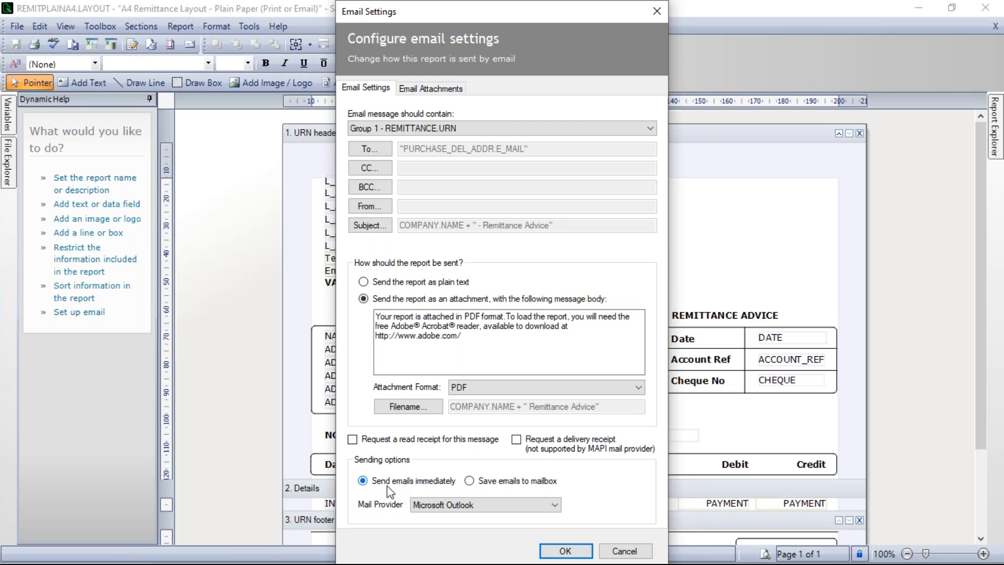
{"action": "left_click", "coordinate": [618, 554]}
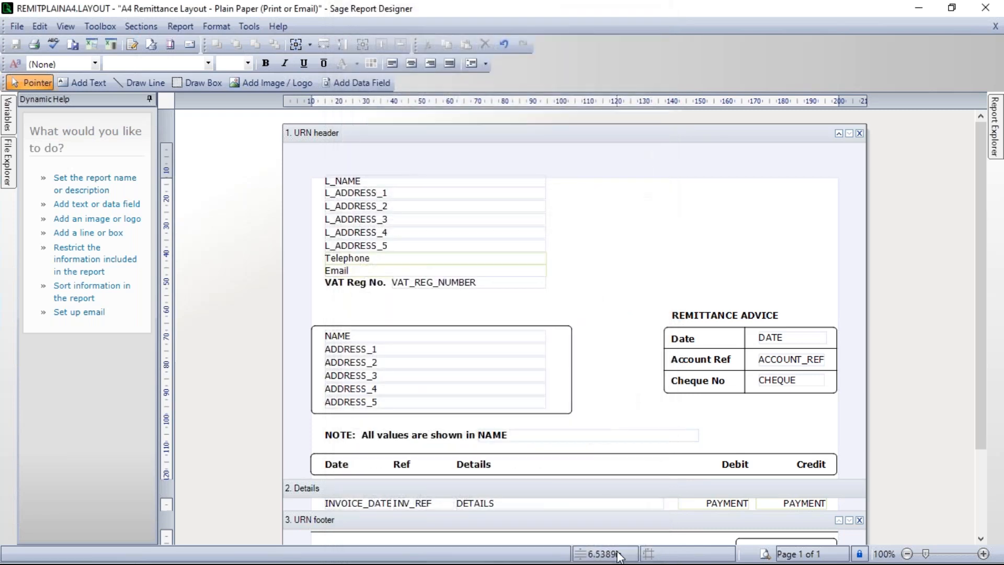